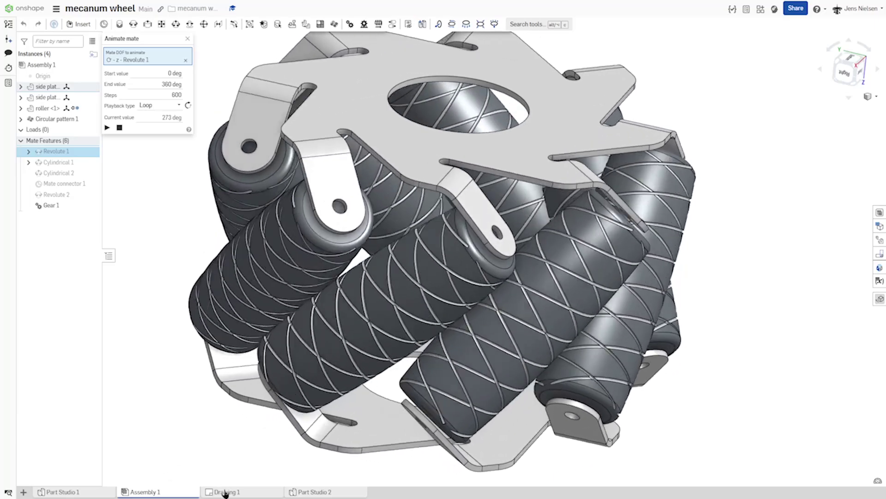
Step: Stop the wheel's looping animation and switch to the Drawing 1 sheet
{"action": "left_click", "coordinate": [119, 129]}
{"action": "left_click", "coordinate": [236, 495]}
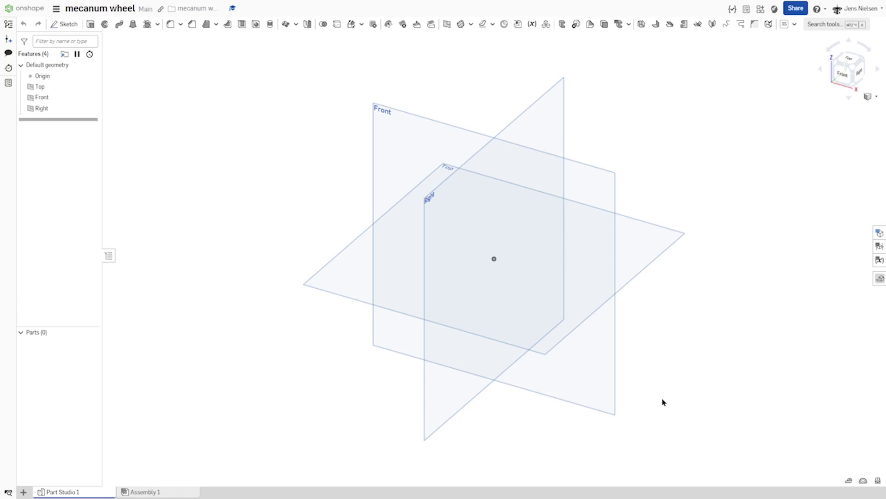
Step: Start a new sketch on the Top plane, viewed normal with planes hidden
{"action": "key", "text": "s"}
{"action": "left_click", "coordinate": [701, 355]}
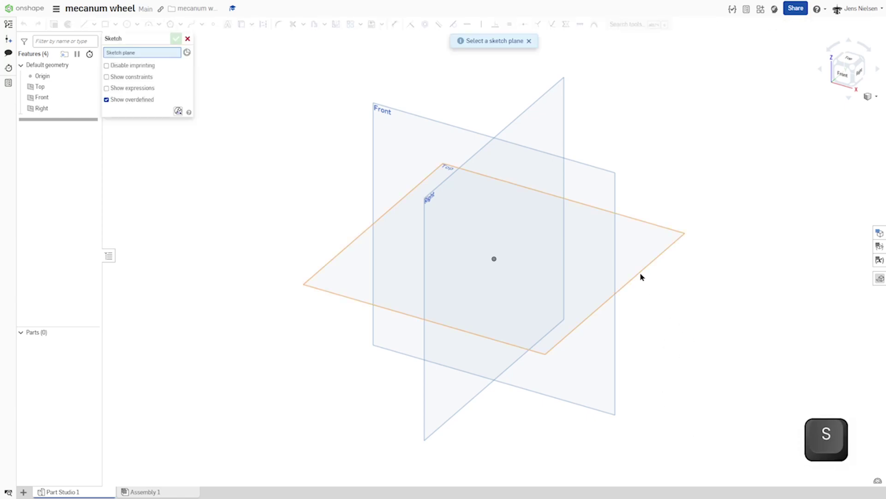
{"action": "left_click", "coordinate": [641, 277]}
{"action": "key", "text": "n"}
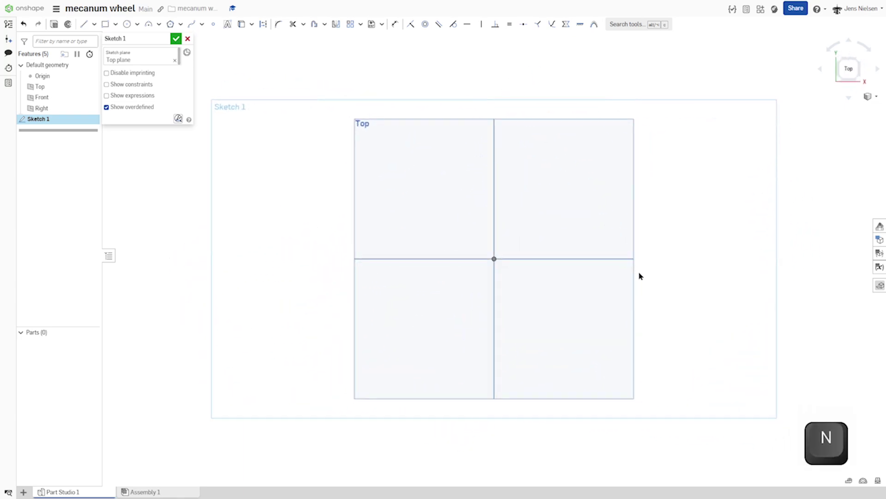
{"action": "key", "text": "p"}
Step: Draw a circle centred on the origin and dimension its diameter to 18
{"action": "key", "text": "c"}
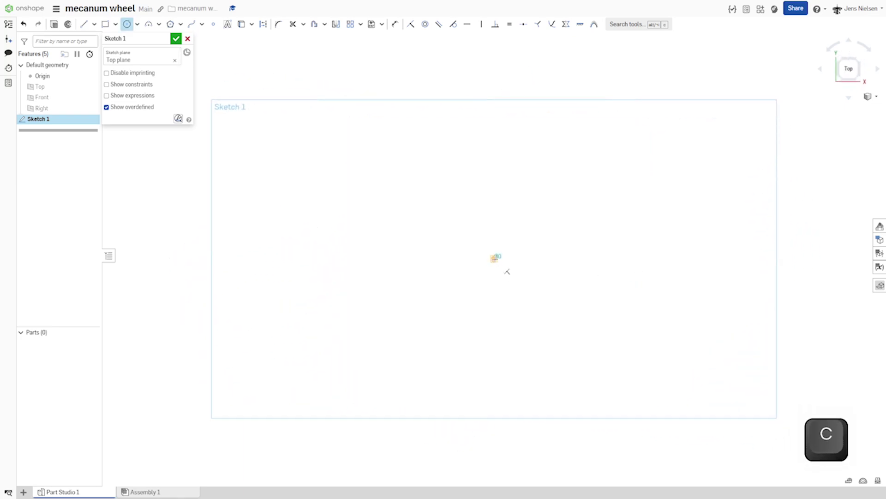
{"action": "left_click", "coordinate": [495, 259]}
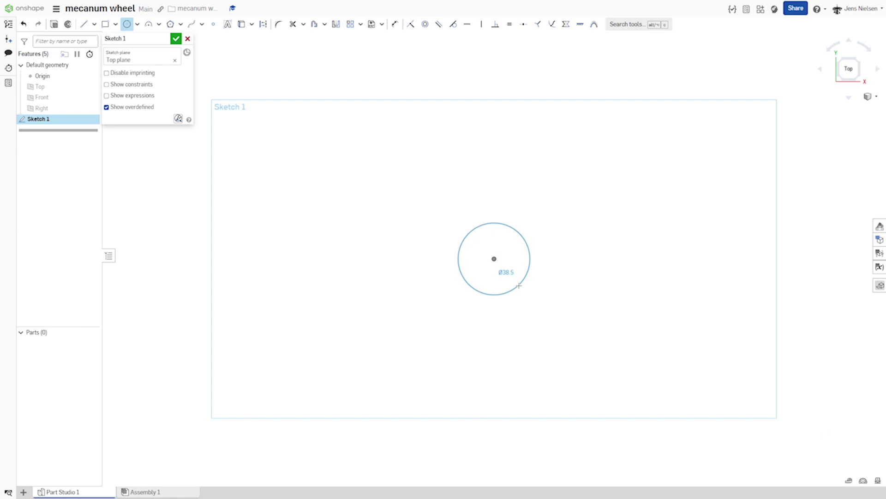
{"action": "left_click", "coordinate": [519, 286]}
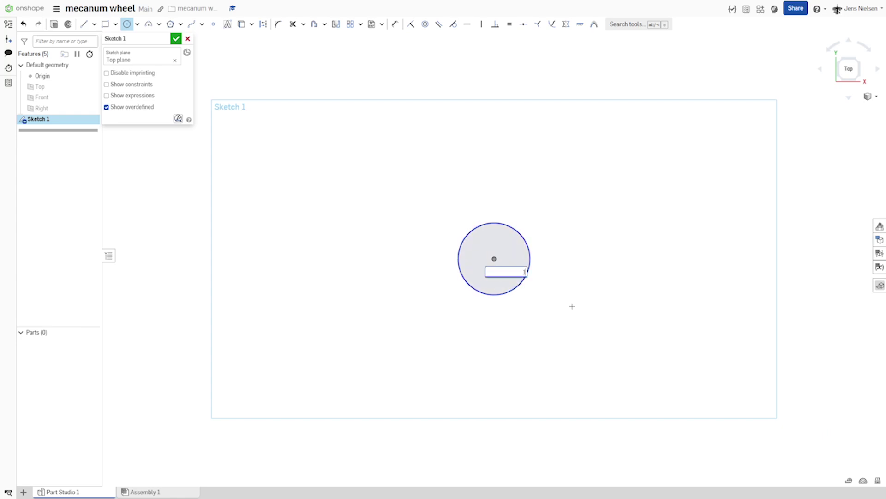
{"action": "type", "text": "18"}
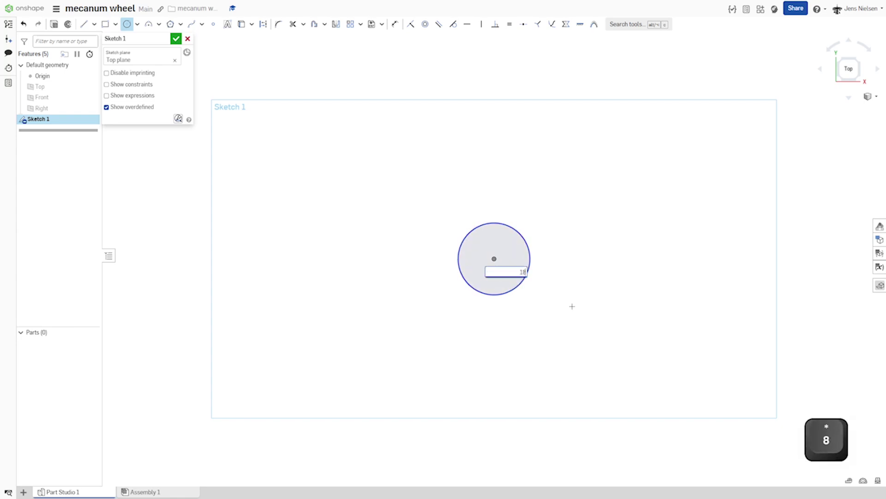
{"action": "key", "text": "Return"}
{"action": "key", "text": "Escape"}
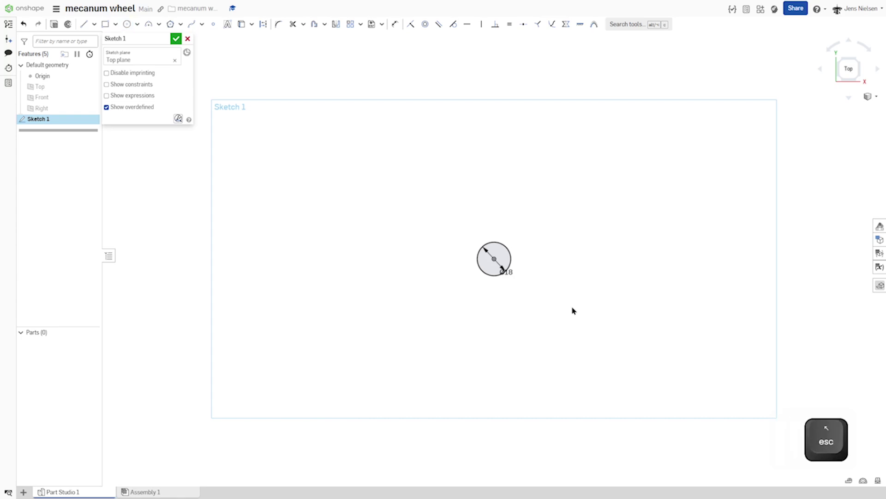
{"action": "scroll", "coordinate": [572, 310], "scroll_direction": "up", "scroll_amount": 5}
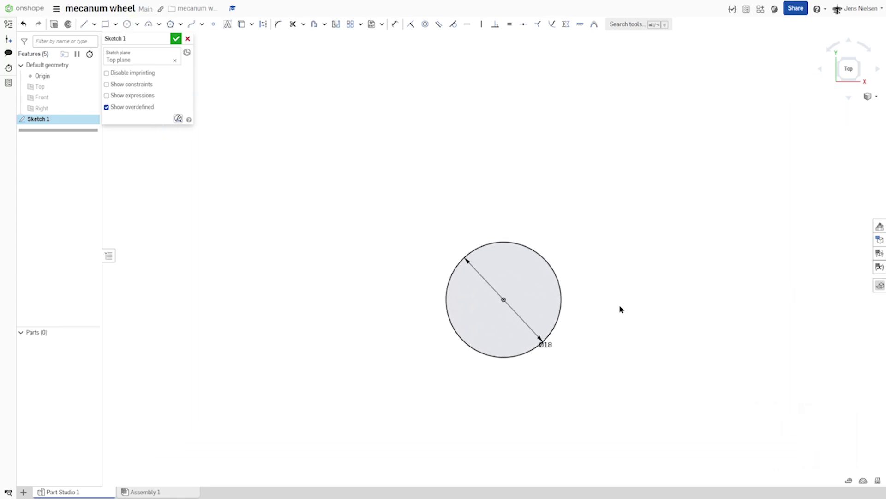
Step: Draw a vertical construction line from the circle centre to the circle's top
{"action": "key", "text": "l"}
{"action": "key", "text": "q"}
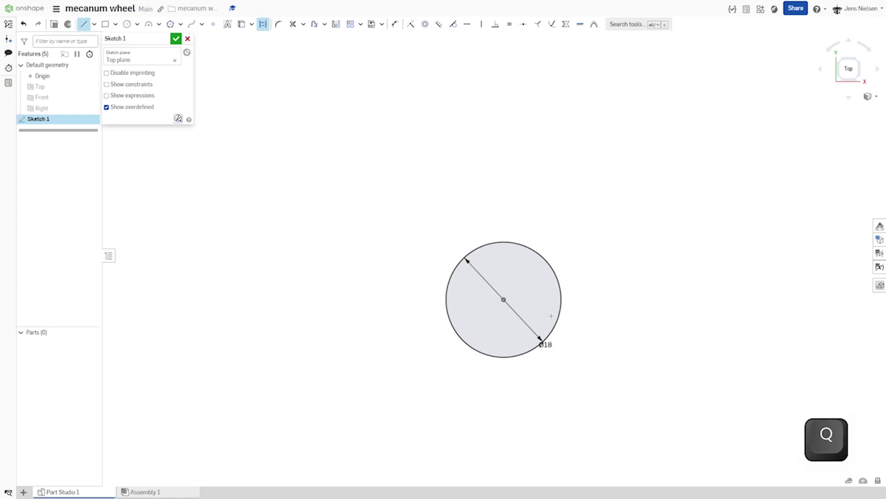
{"action": "left_click", "coordinate": [505, 299]}
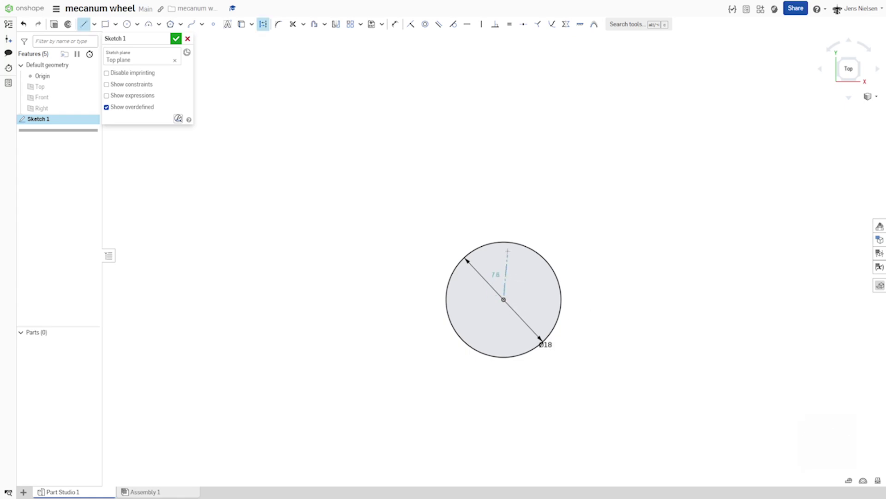
{"action": "left_click", "coordinate": [504, 241]}
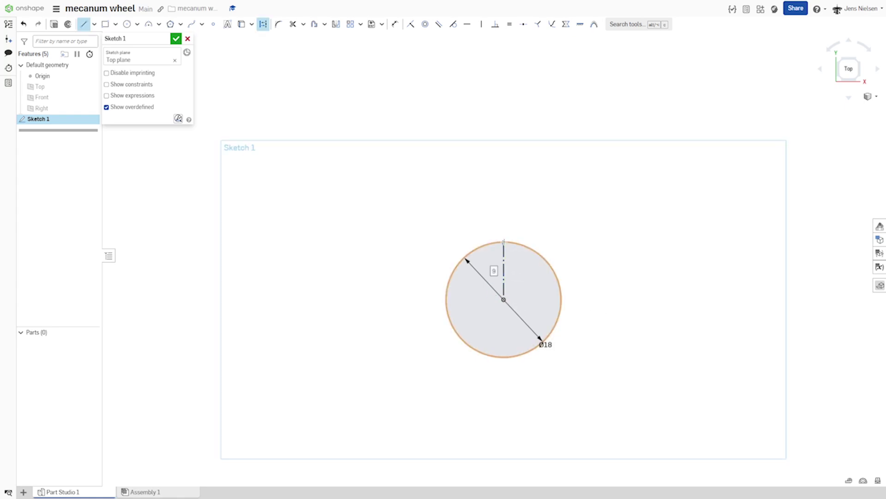
{"action": "key", "text": "Escape"}
Step: Draw a line up-left from the centre and mirror it about the construction line
{"action": "key", "text": "l"}
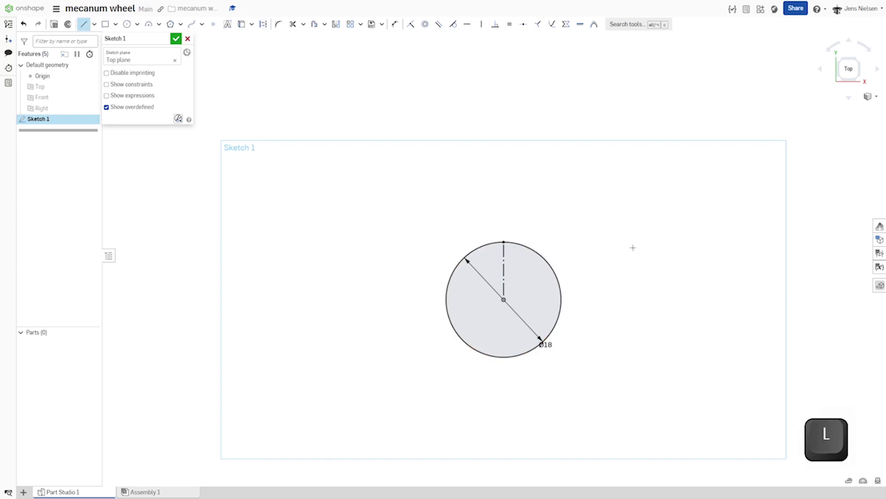
{"action": "left_click", "coordinate": [504, 299]}
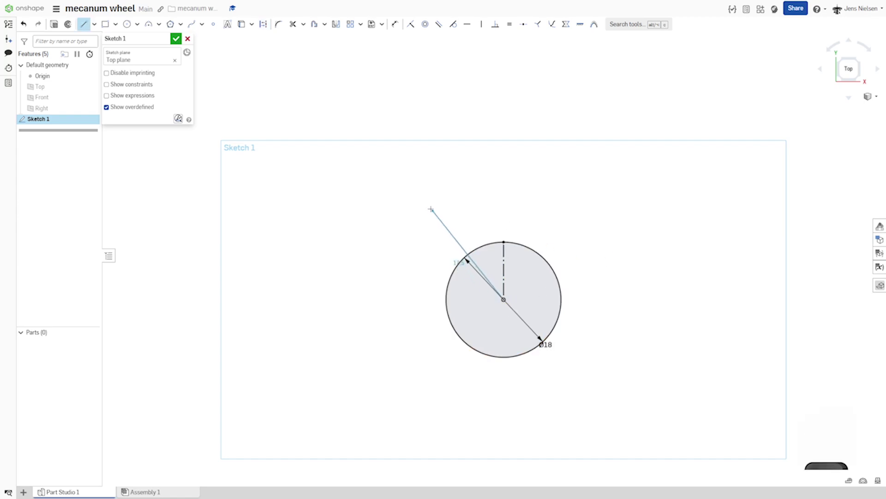
{"action": "left_click", "coordinate": [419, 203]}
{"action": "key", "text": "Escape"}
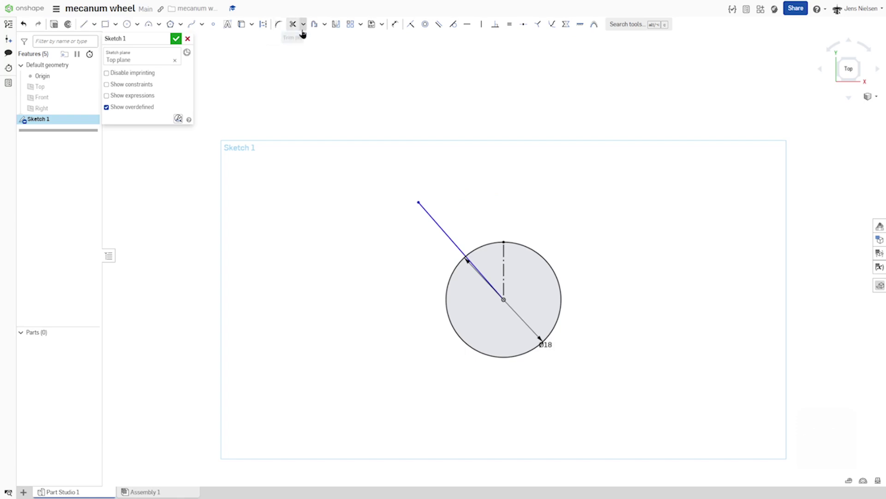
{"action": "left_click", "coordinate": [335, 24]}
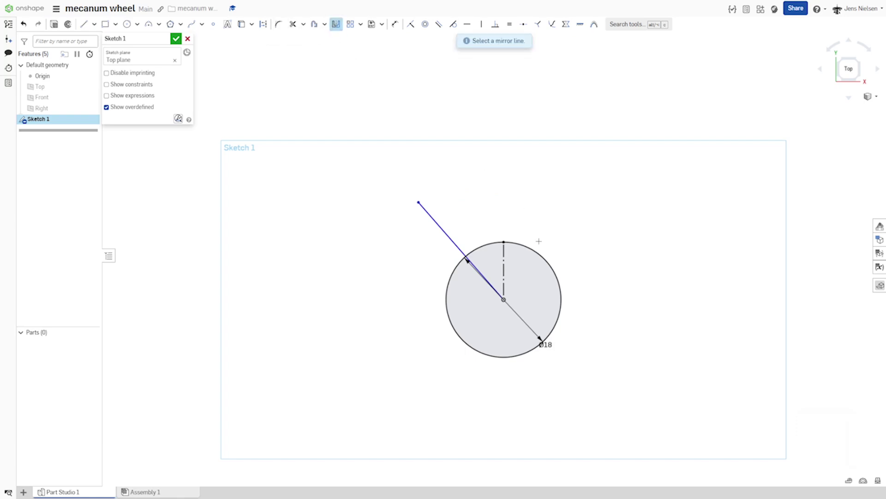
{"action": "left_click", "coordinate": [501, 280]}
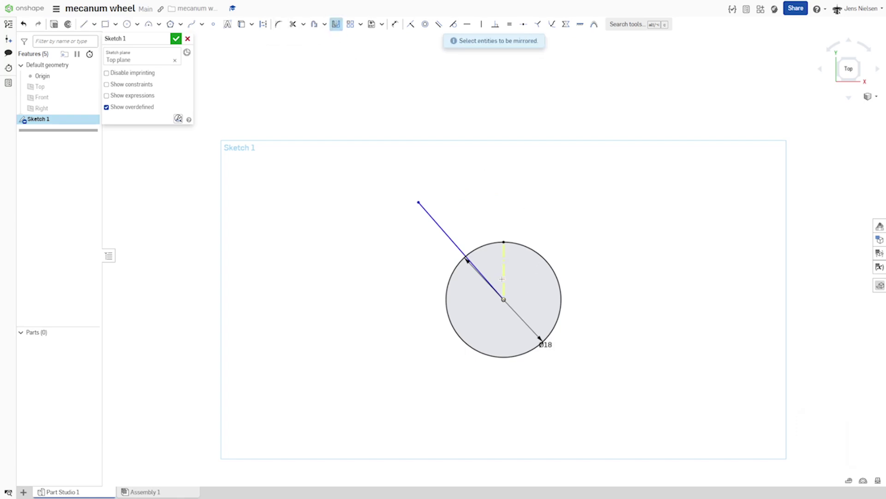
{"action": "left_click", "coordinate": [450, 241]}
Step: Dimension the angle between the two lines to 45°
{"action": "key", "text": "d"}
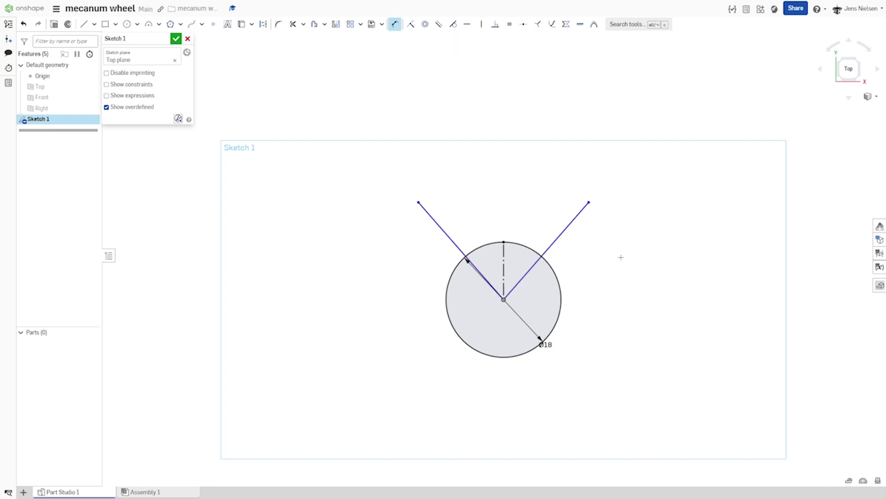
{"action": "left_click", "coordinate": [545, 252]}
{"action": "left_click", "coordinate": [450, 239]}
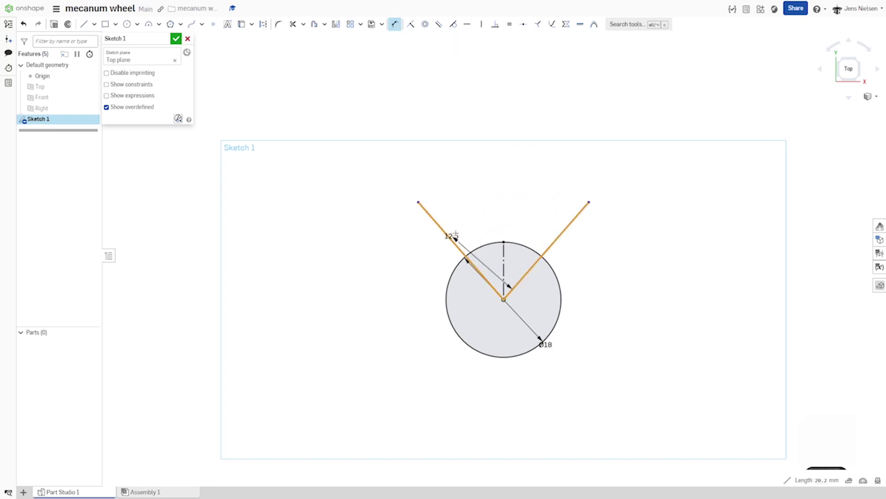
{"action": "left_click", "coordinate": [465, 224]}
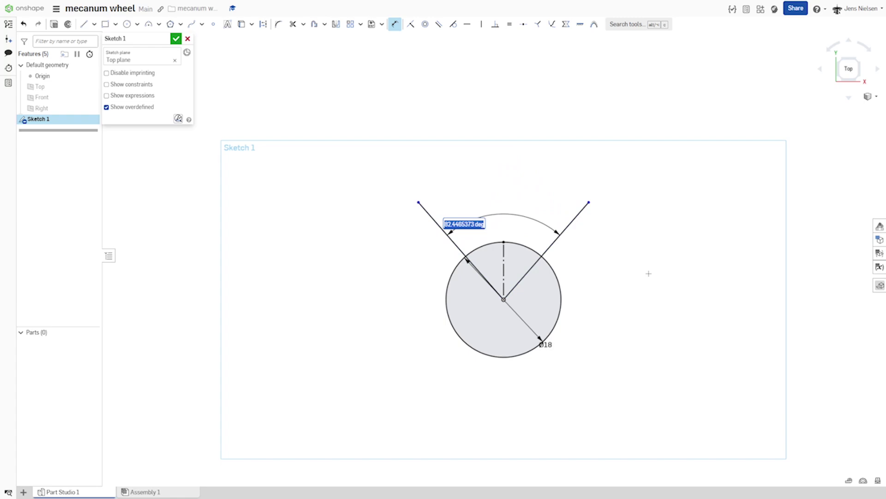
{"action": "type", "text": "45"}
{"action": "key", "text": "Return"}
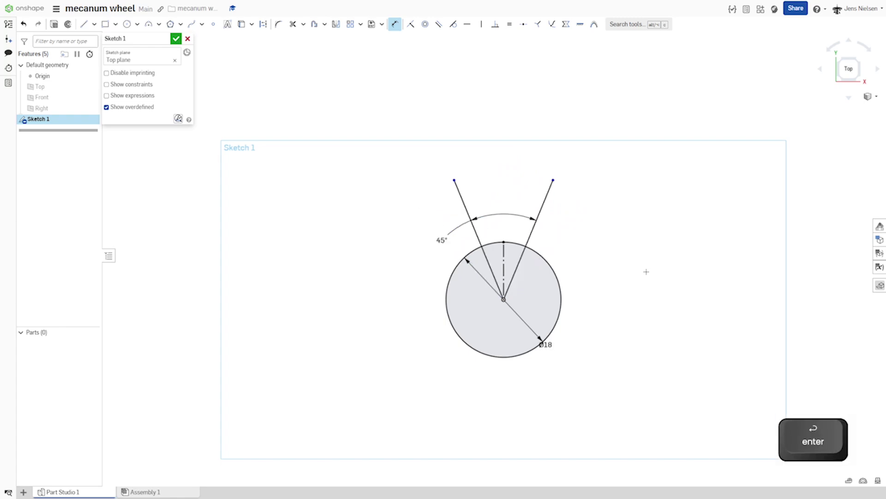
{"action": "key", "text": "Escape"}
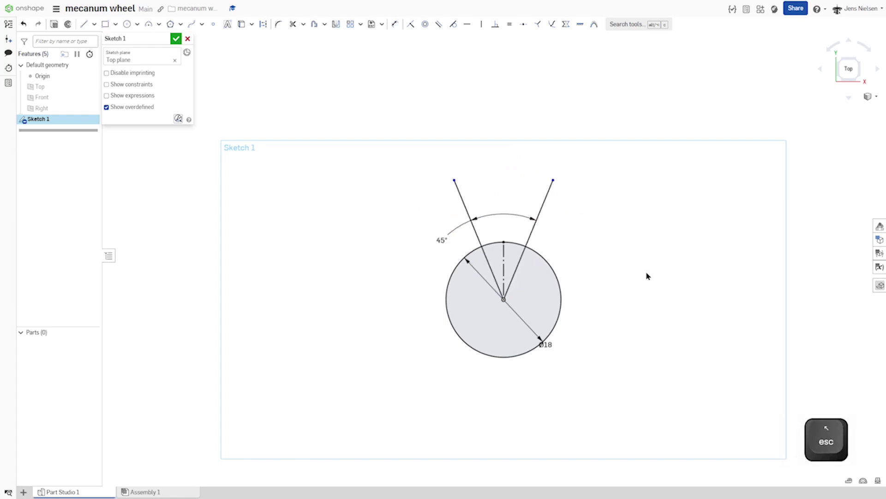
Step: Set the left line's top endpoint 17.5 above the origin
{"action": "key", "text": "d"}
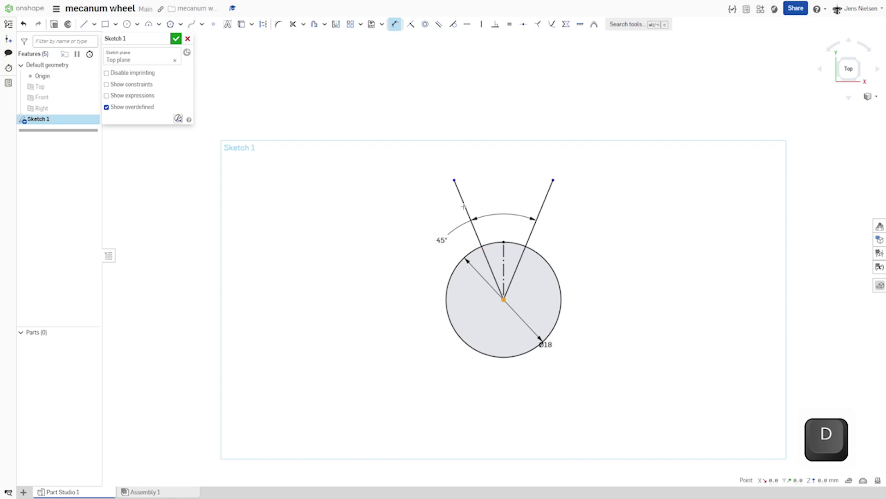
{"action": "left_click", "coordinate": [455, 180]}
{"action": "left_click", "coordinate": [503, 299]}
{"action": "left_click", "coordinate": [402, 212]}
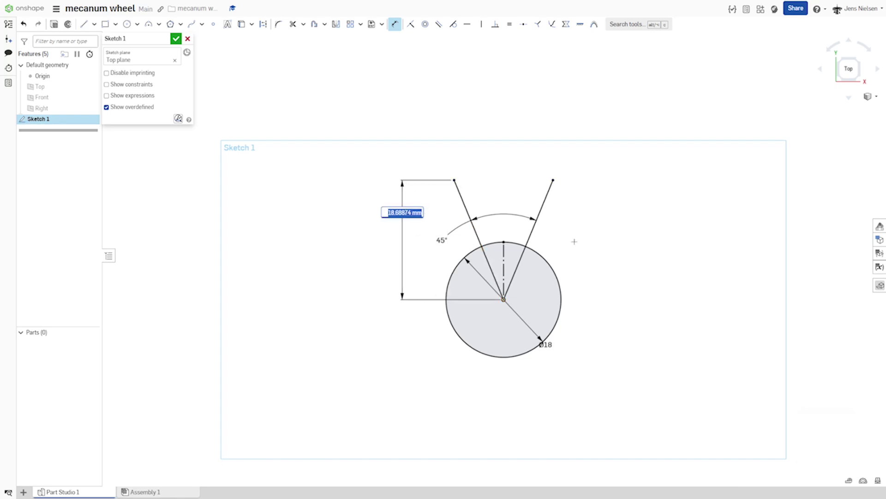
{"action": "type", "text": "17"}
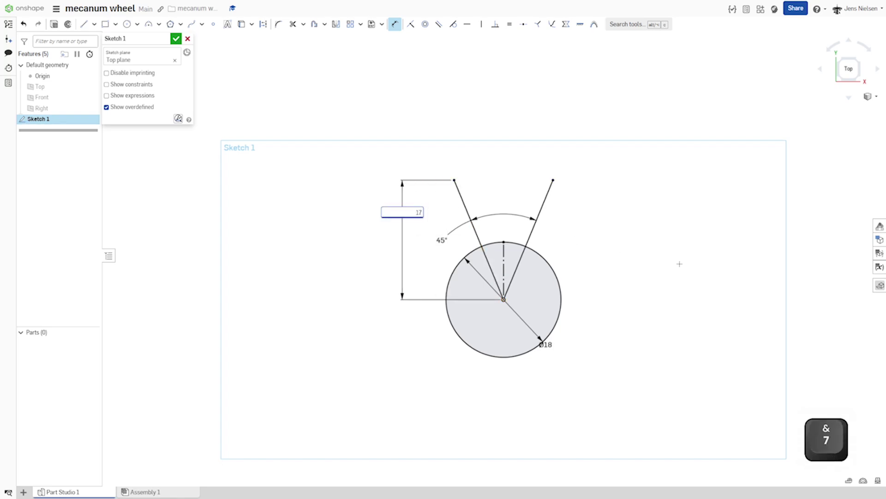
{"action": "type", "text": ".5"}
{"action": "key", "text": "Return"}
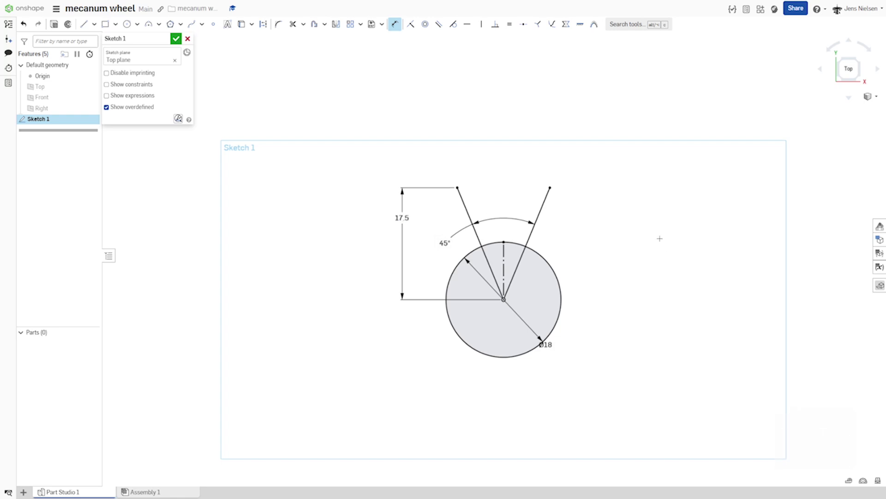
{"action": "key", "text": "l"}
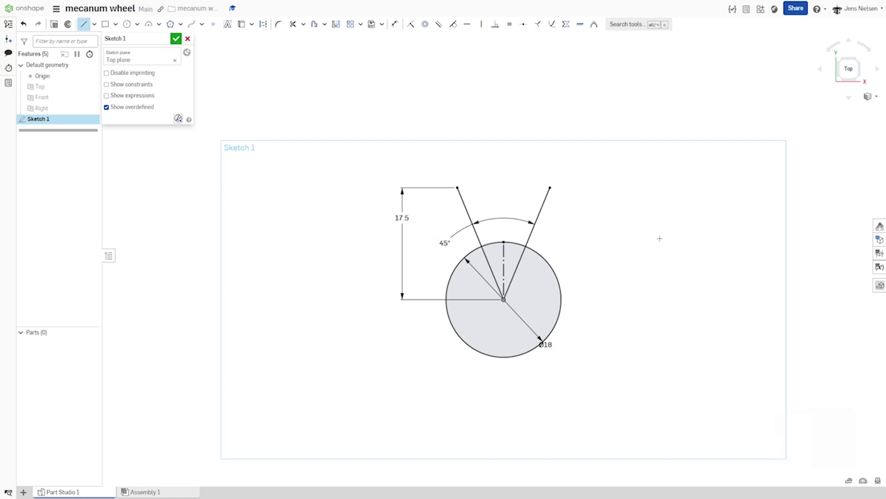
Step: Draw the plate's slanted, top, right and return edges from the left line's tip
{"action": "left_click", "coordinate": [457, 187]}
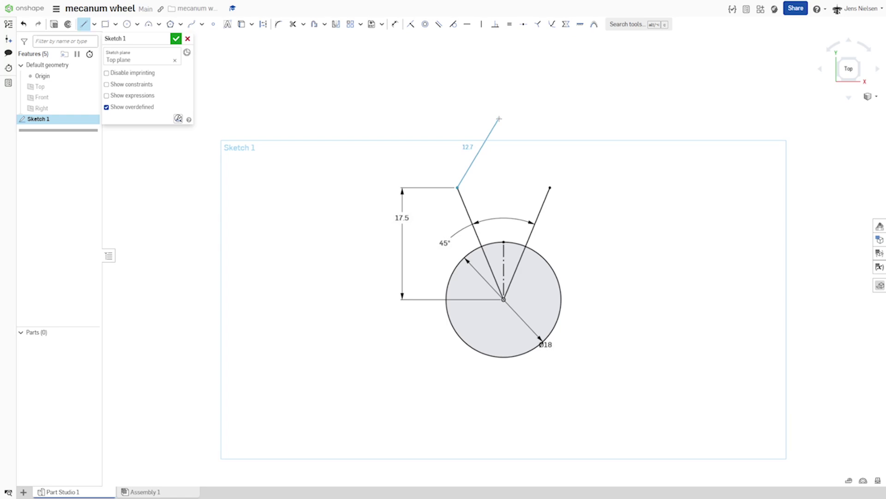
{"action": "left_click", "coordinate": [513, 106]}
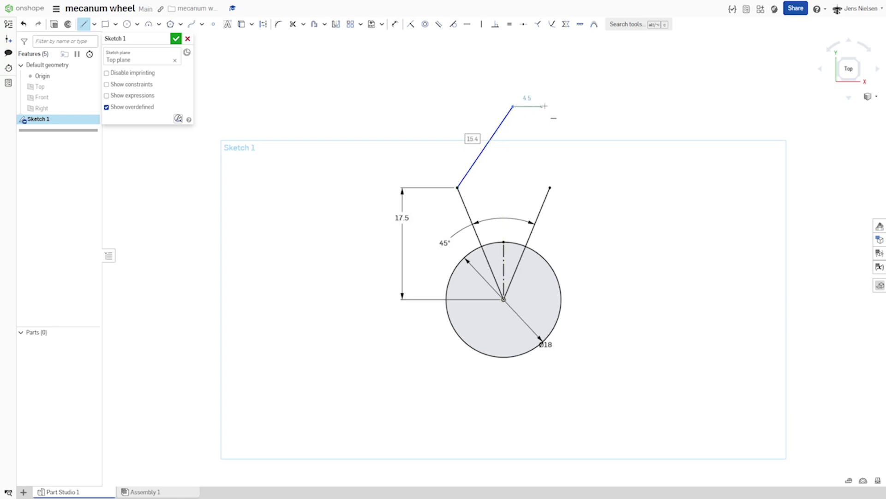
{"action": "left_click", "coordinate": [590, 106]}
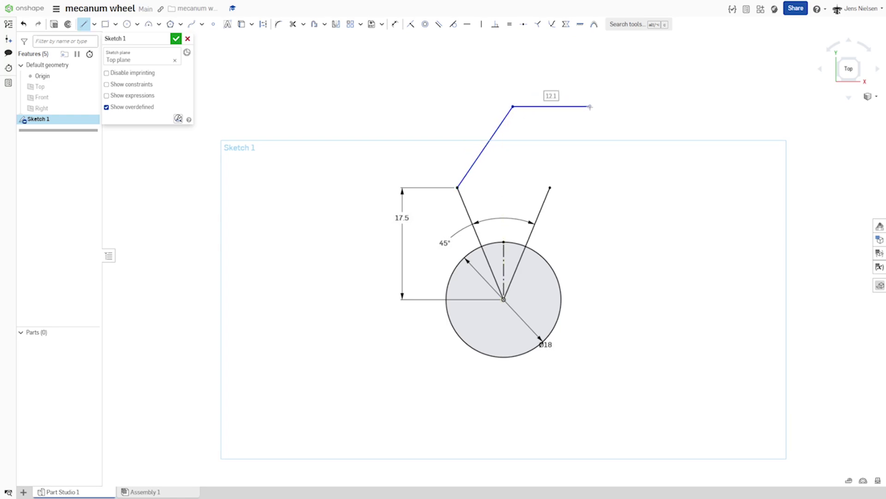
{"action": "left_click", "coordinate": [589, 157]}
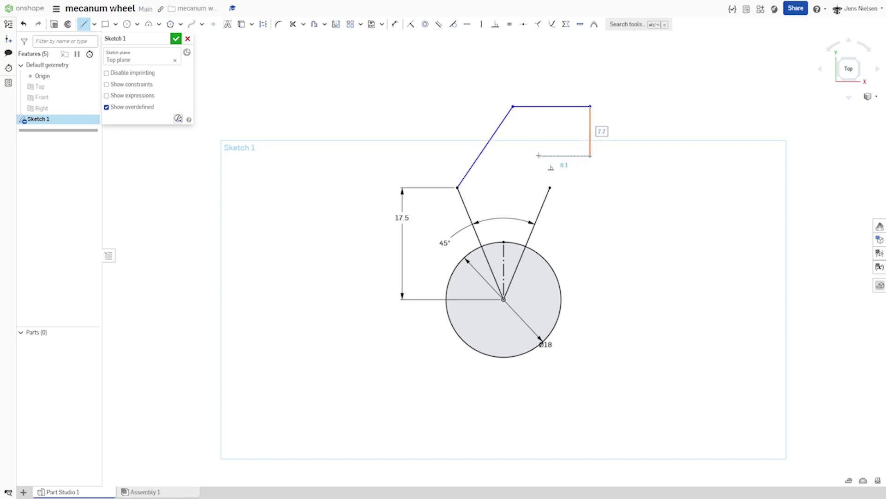
{"action": "left_click", "coordinate": [538, 156]}
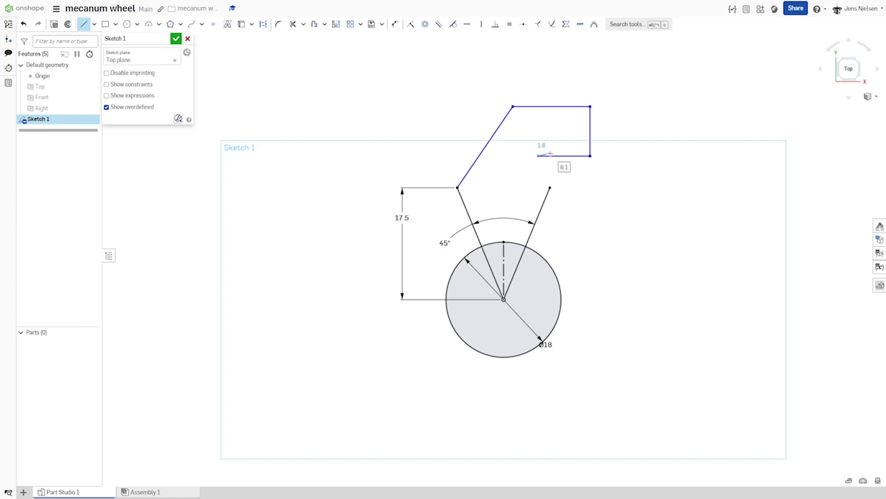
Step: Add the tangent-arc notch and join its end to the slanted line to close the profile
{"action": "key", "text": "t"}
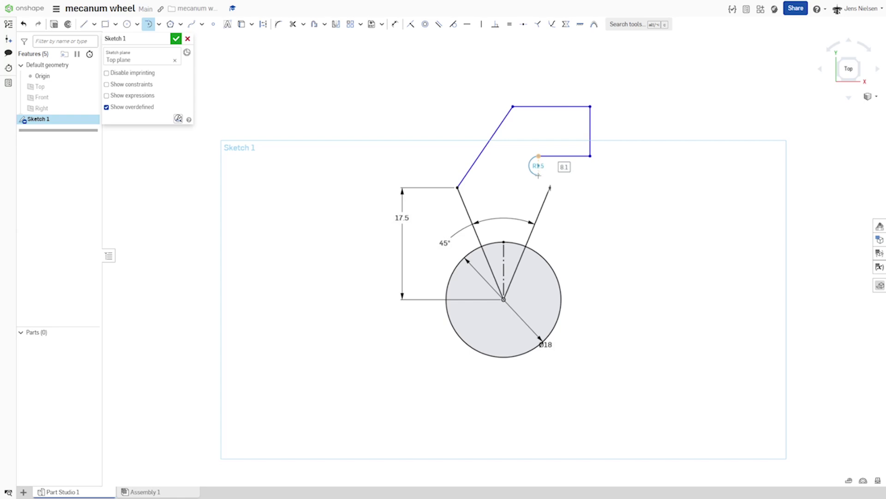
{"action": "left_click", "coordinate": [539, 175]}
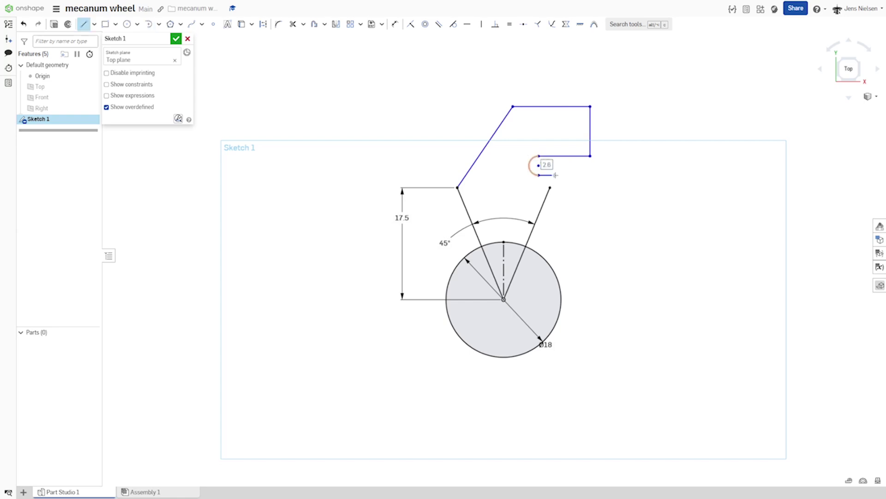
{"action": "left_click", "coordinate": [556, 175]}
{"action": "key", "text": "Escape"}
{"action": "key", "text": "l"}
{"action": "left_click", "coordinate": [556, 175]}
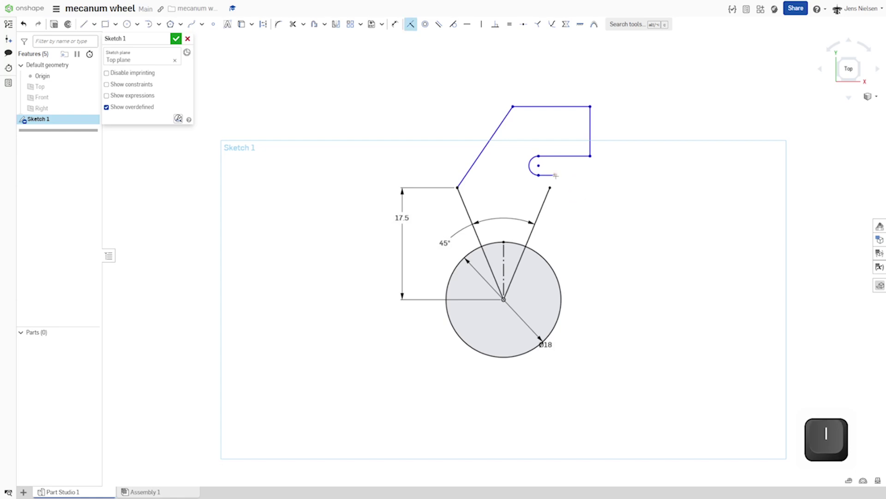
{"action": "left_click", "coordinate": [549, 187]}
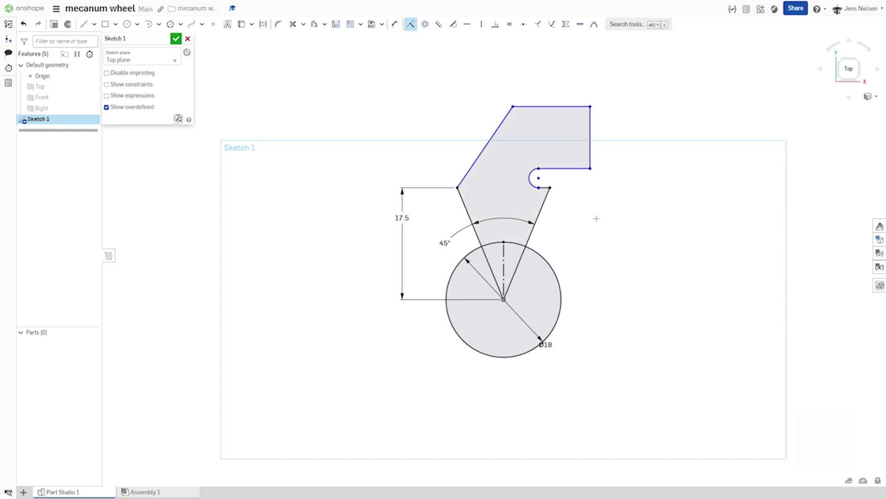
Step: Dimension the top corner angle between top and slanted edges to 225°
{"action": "key", "text": "d"}
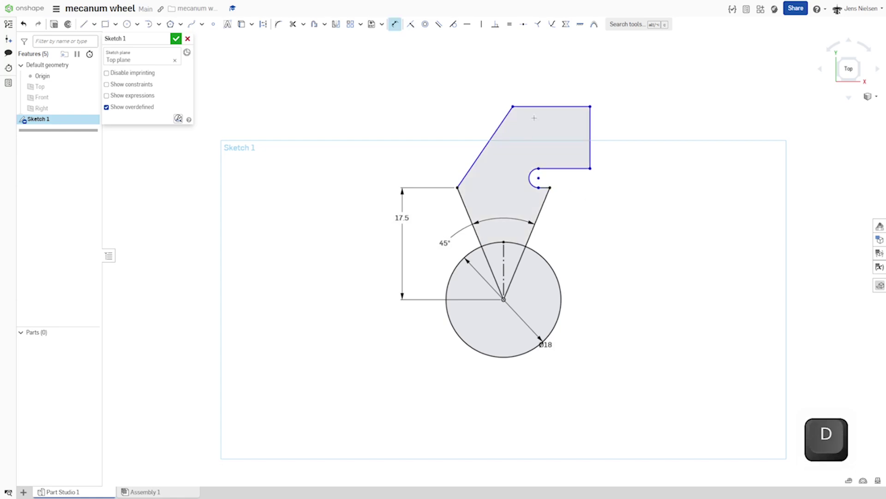
{"action": "left_click", "coordinate": [538, 106]}
{"action": "left_click", "coordinate": [496, 131]}
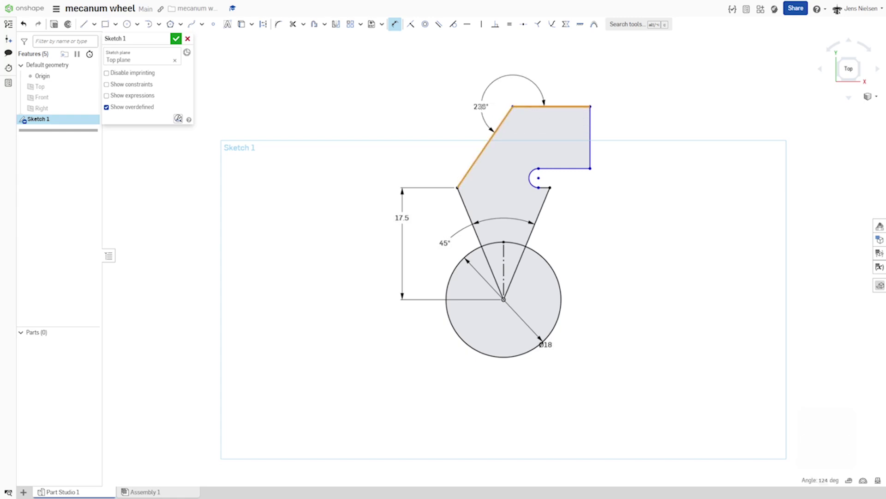
{"action": "left_click", "coordinate": [490, 96]}
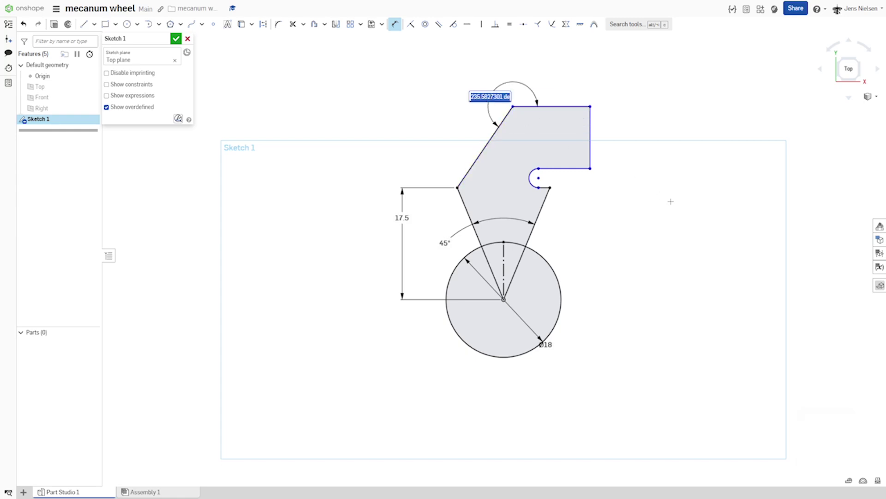
{"action": "type", "text": "225"}
{"action": "key", "text": "Return"}
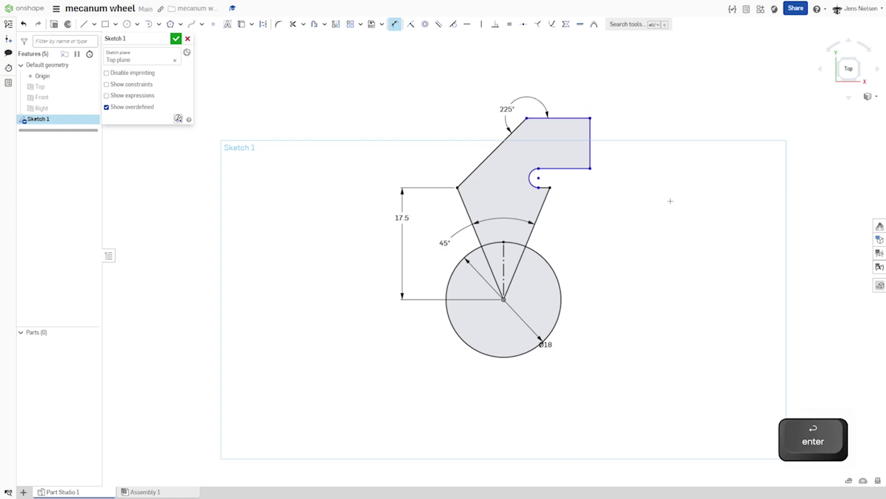
Step: Set the right edge length to 7 and the notch radius to 1
{"action": "left_click", "coordinate": [590, 155]}
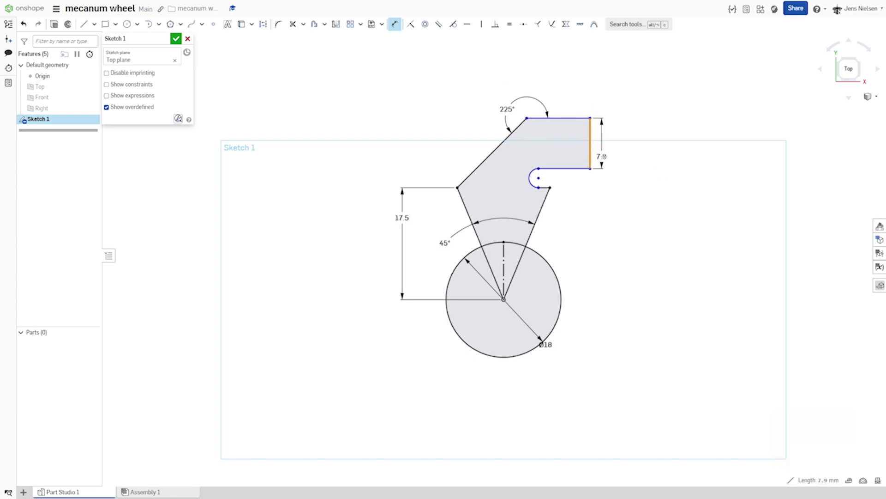
{"action": "left_click", "coordinate": [607, 155]}
{"action": "type", "text": "7"}
{"action": "key", "text": "Return"}
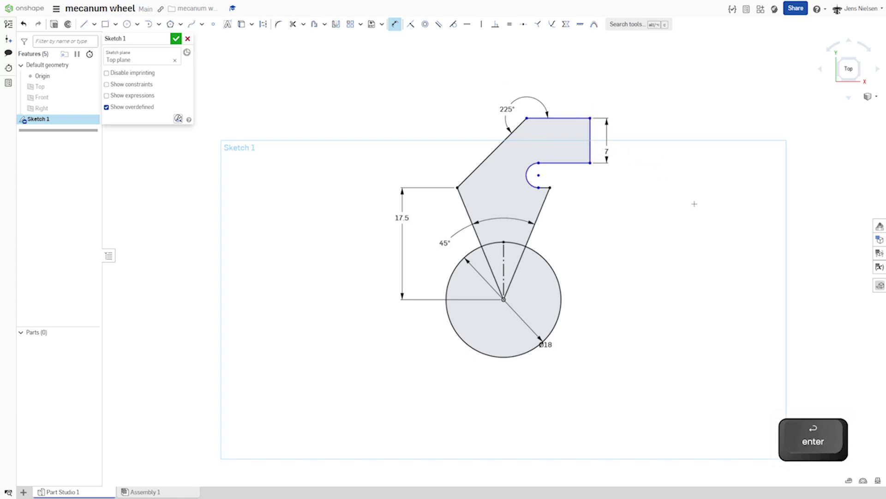
{"action": "left_click", "coordinate": [528, 181]}
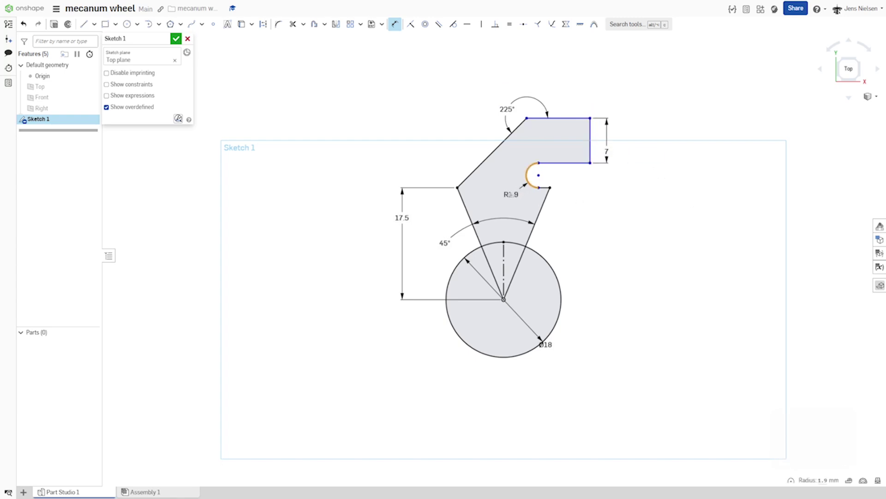
{"action": "left_click", "coordinate": [511, 193]}
{"action": "type", "text": "1"}
{"action": "key", "text": "Return"}
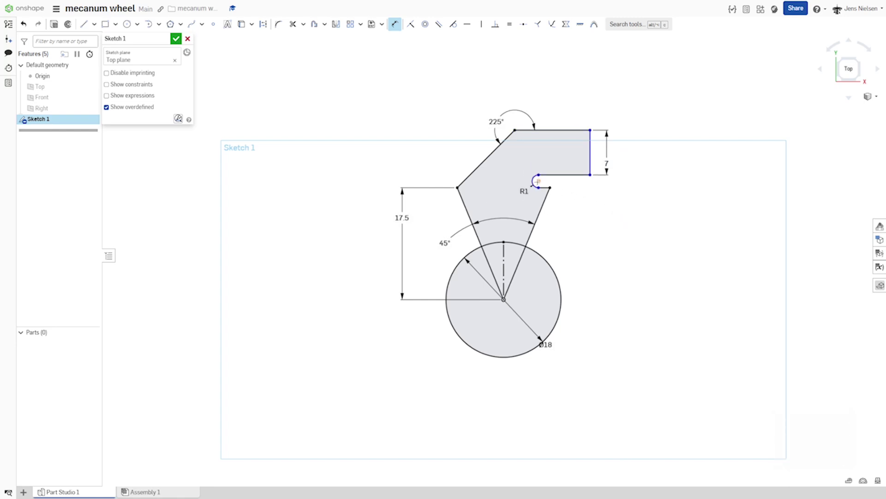
Step: Dimension the notch offset from the circle's top point to 4.5
{"action": "key", "text": "d"}
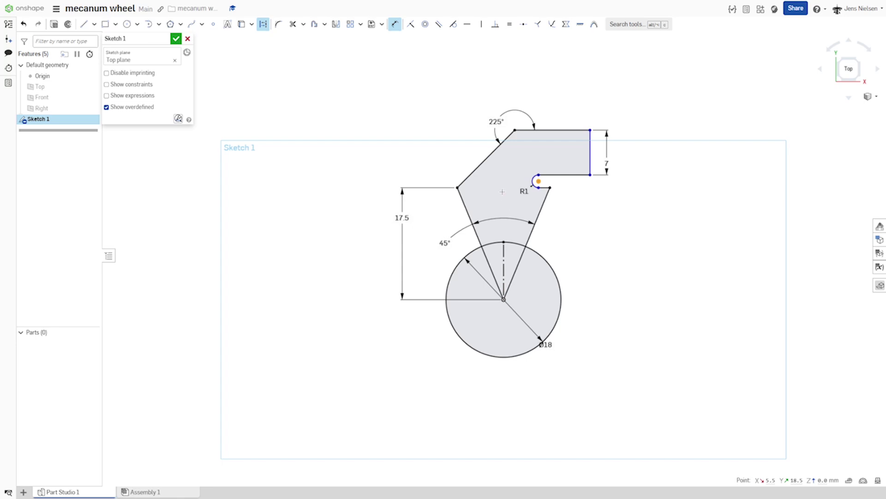
{"action": "left_click", "coordinate": [504, 242]}
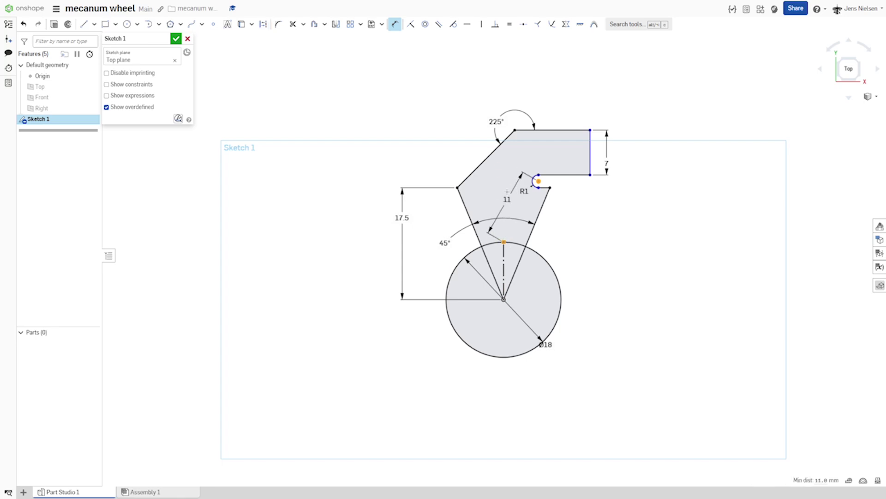
{"action": "left_click", "coordinate": [520, 155]}
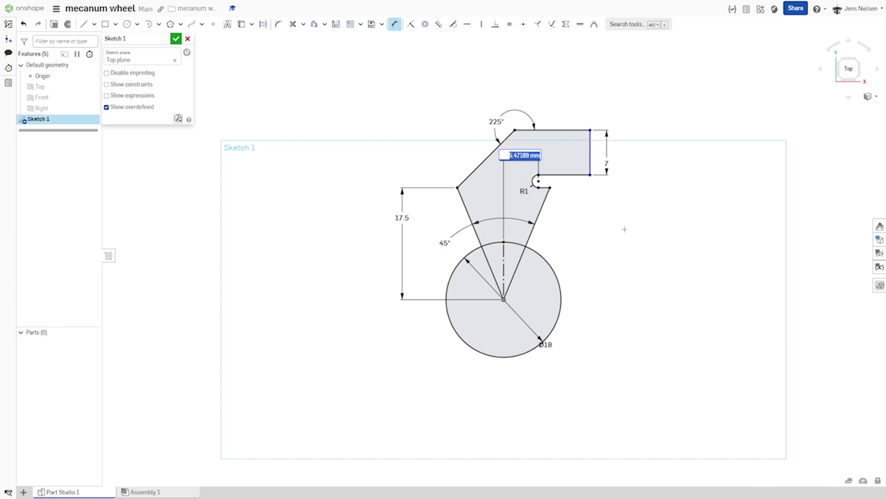
{"action": "type", "text": "4.5"}
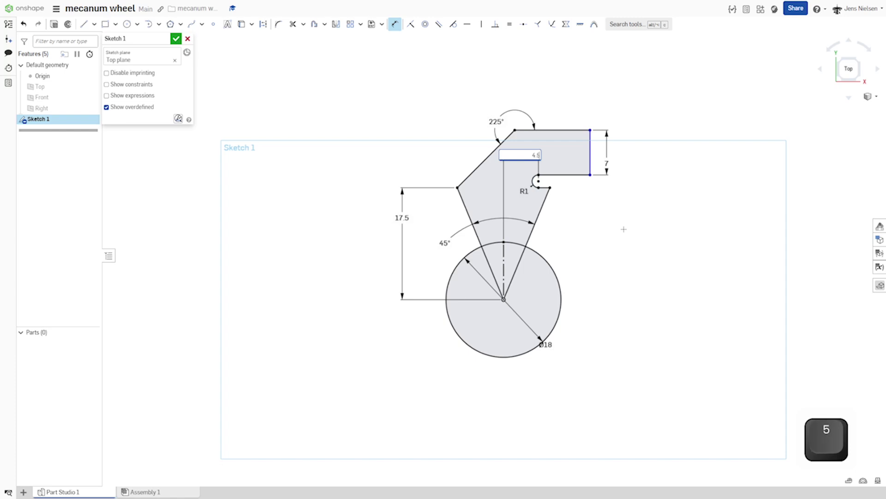
{"action": "key", "text": "Return"}
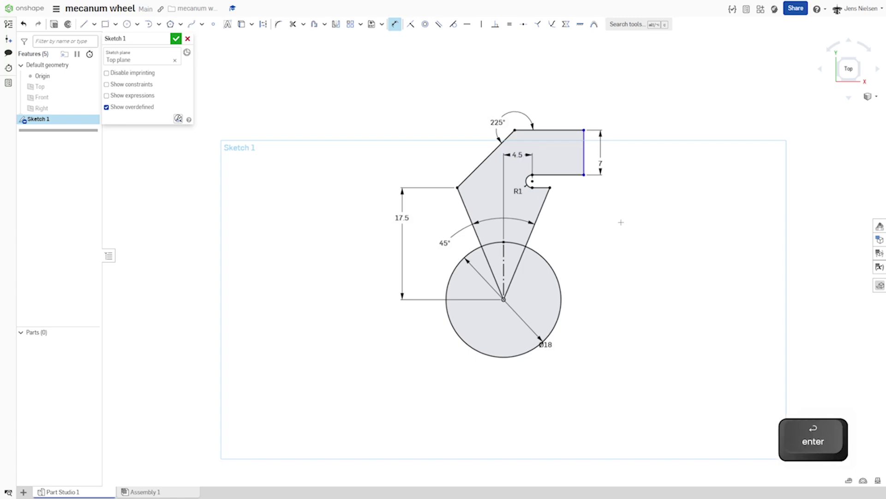
Step: Set the plate width from the centreline to 7 and finish the sketch
{"action": "left_click", "coordinate": [584, 155]}
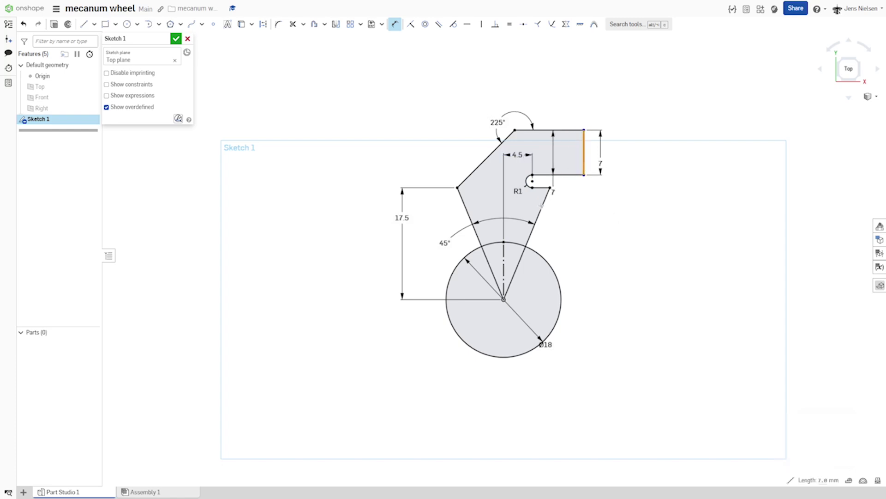
{"action": "left_click", "coordinate": [503, 250]}
{"action": "left_click", "coordinate": [535, 85]}
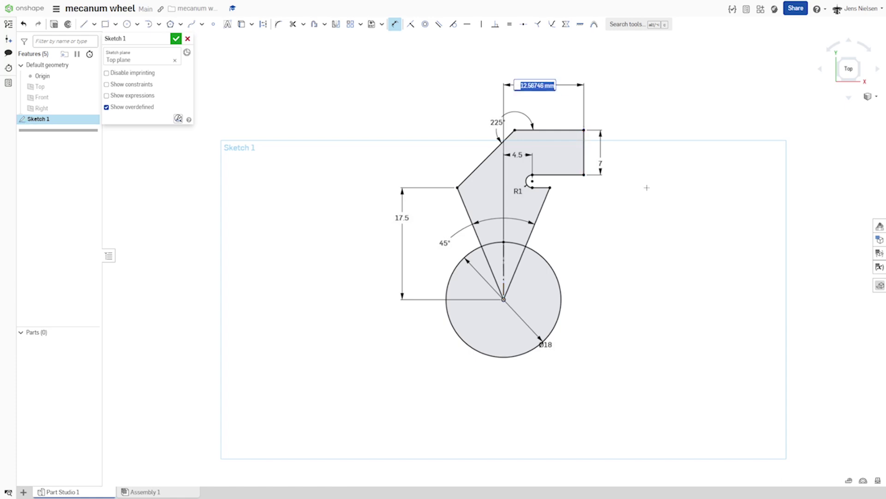
{"action": "type", "text": "7"}
{"action": "key", "text": "Return"}
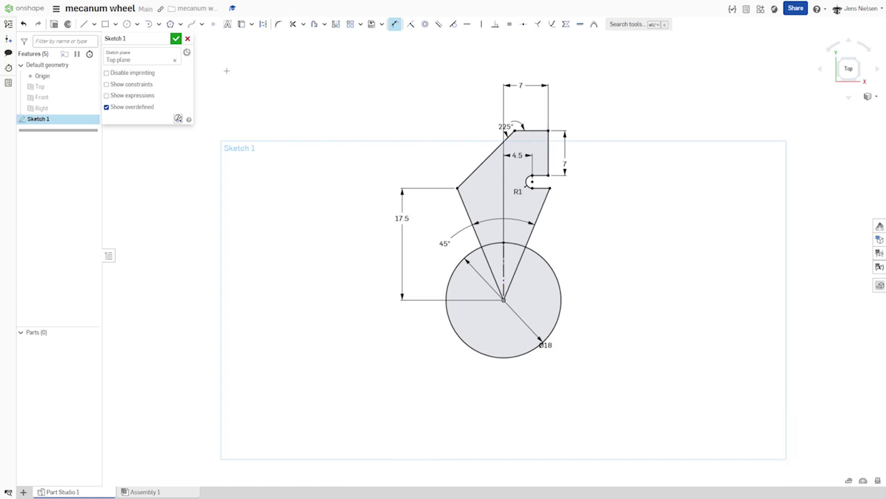
{"action": "left_click", "coordinate": [176, 40]}
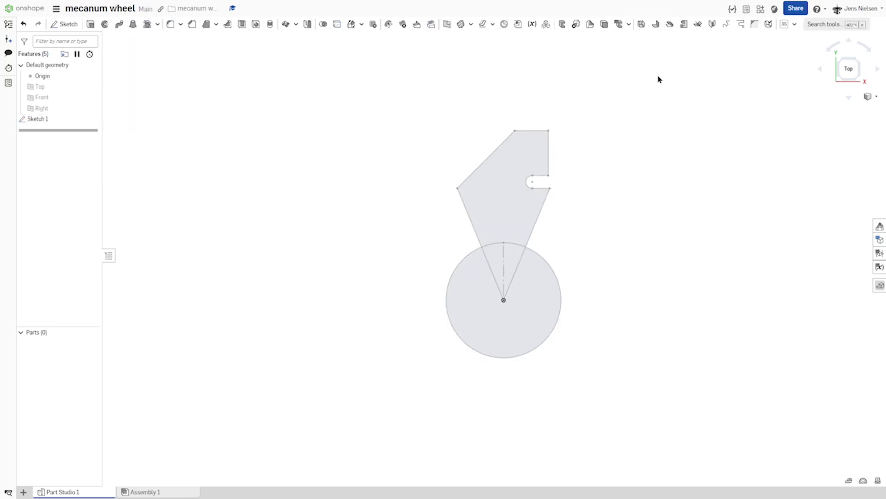
Step: Thicken the sketched plate region into a 0.8 mm sheet metal Part 1
{"action": "left_click", "coordinate": [641, 24]}
{"action": "left_click", "coordinate": [179, 52]}
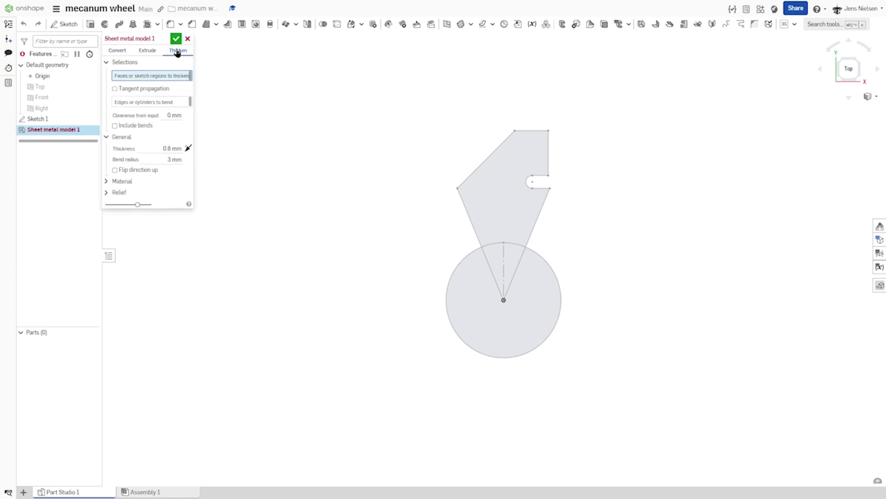
{"action": "left_click", "coordinate": [484, 217]}
{"action": "key", "text": "Up"}
{"action": "key", "text": "Up"}
{"action": "key", "text": "Up"}
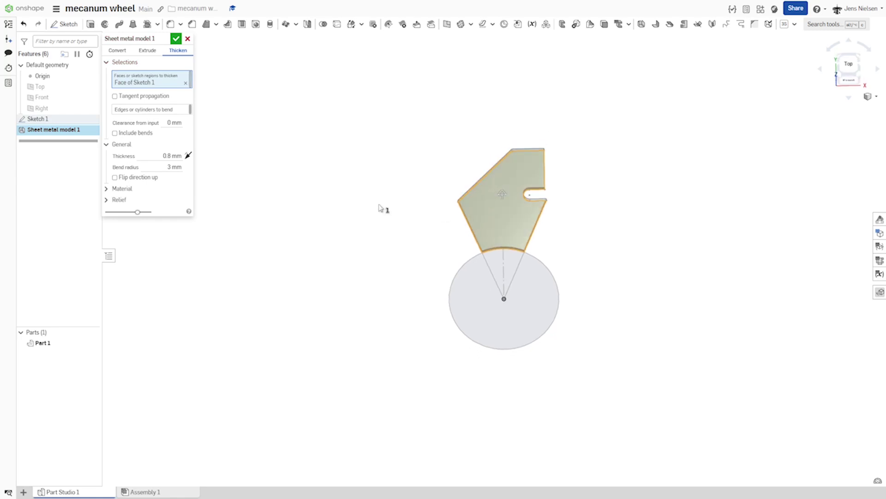
{"action": "key", "text": "Up"}
{"action": "key", "text": "Up"}
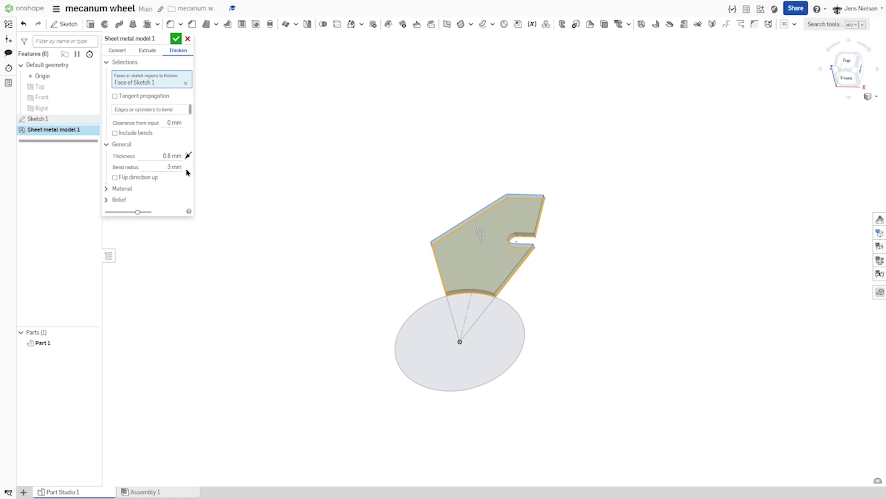
{"action": "key", "text": "Up"}
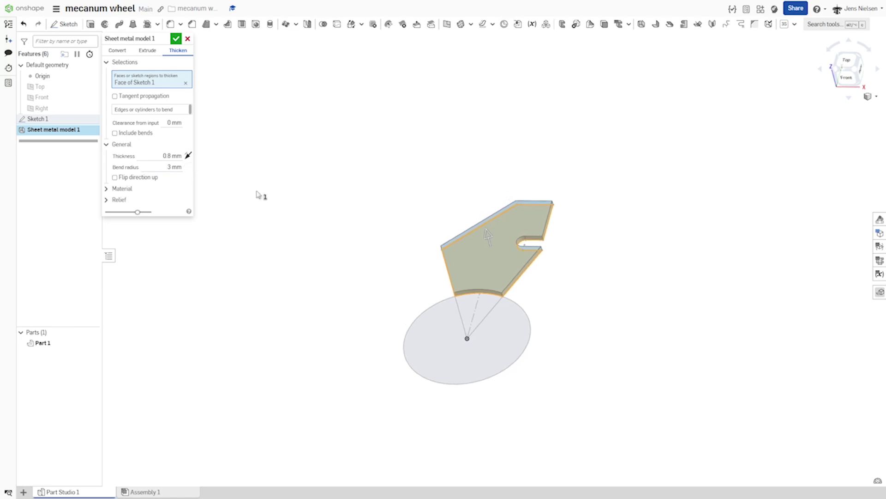
{"action": "left_click", "coordinate": [177, 41]}
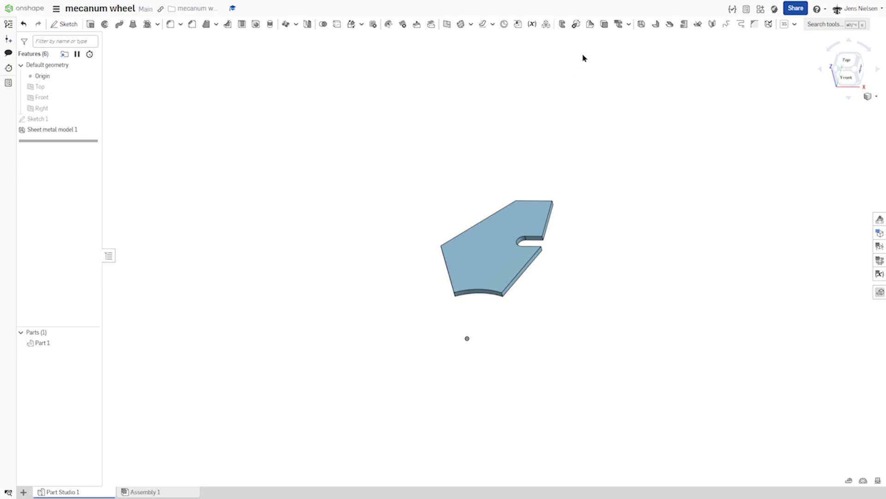
Step: Add a 12 mm flange bent at 45 deg on the edge beside the notch
{"action": "left_click", "coordinate": [655, 24]}
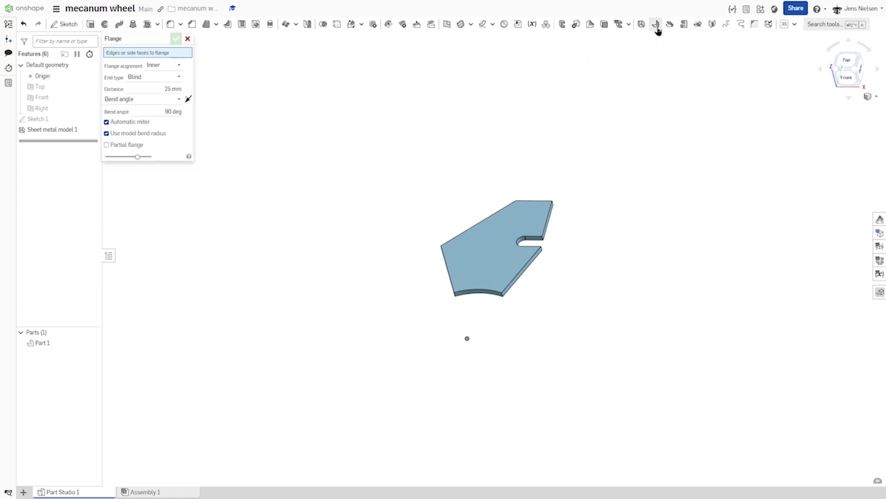
{"action": "scroll", "coordinate": [637, 165], "scroll_direction": "up", "scroll_amount": 4}
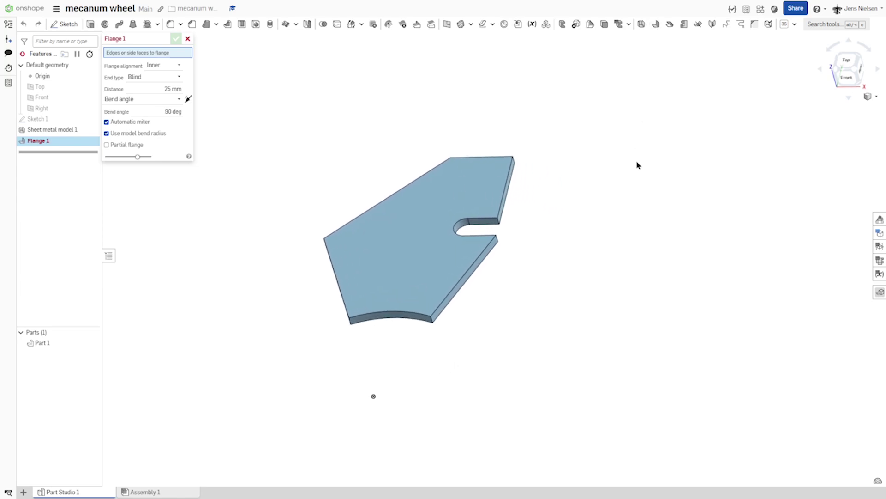
{"action": "left_click", "coordinate": [494, 218]}
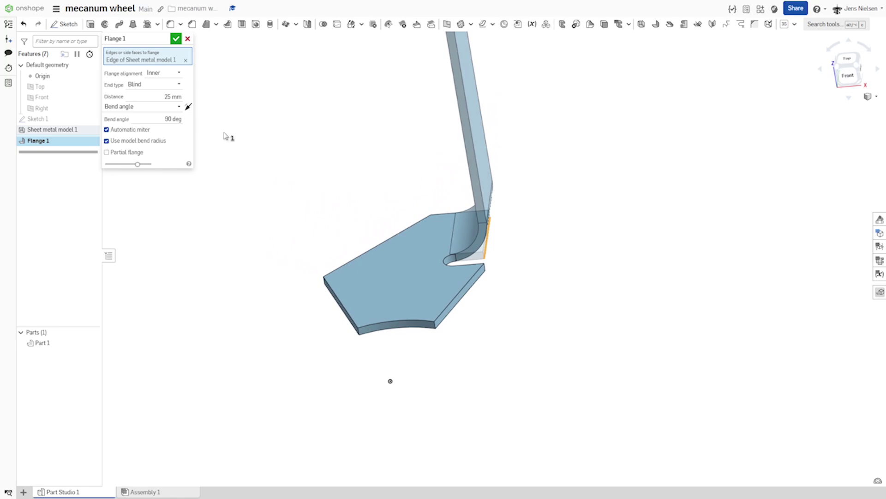
{"action": "left_click", "coordinate": [169, 94]}
{"action": "type", "text": "12"}
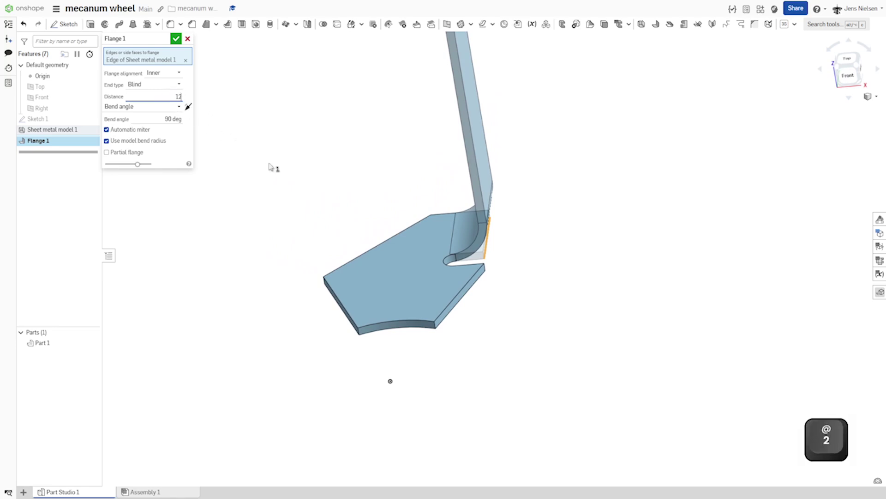
{"action": "left_click", "coordinate": [171, 119]}
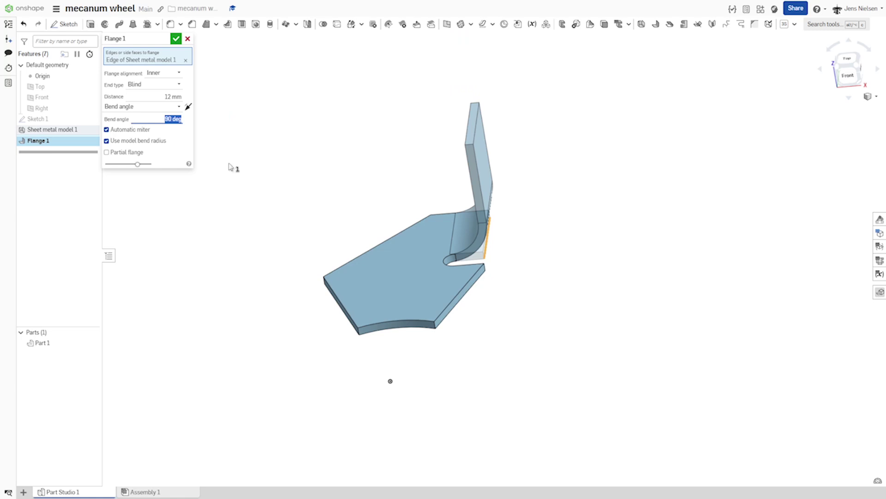
{"action": "type", "text": "45"}
{"action": "key", "text": "Return"}
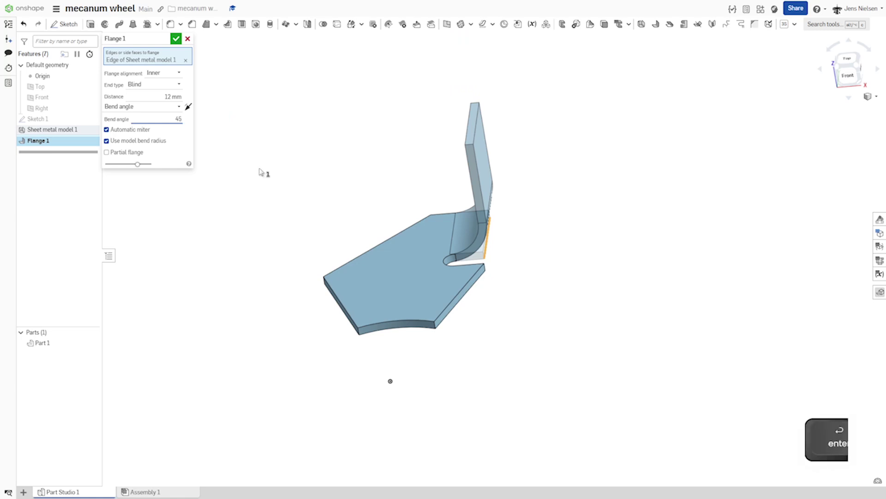
{"action": "left_click", "coordinate": [176, 39]}
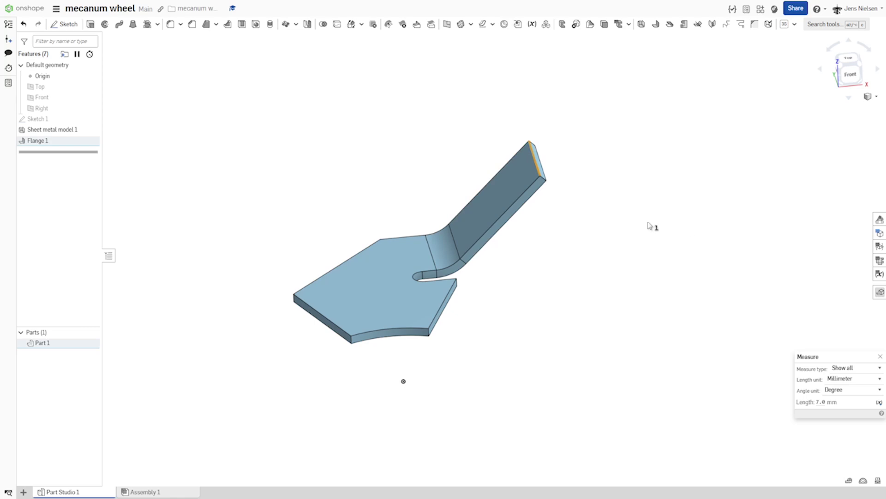
{"action": "key", "text": "Escape"}
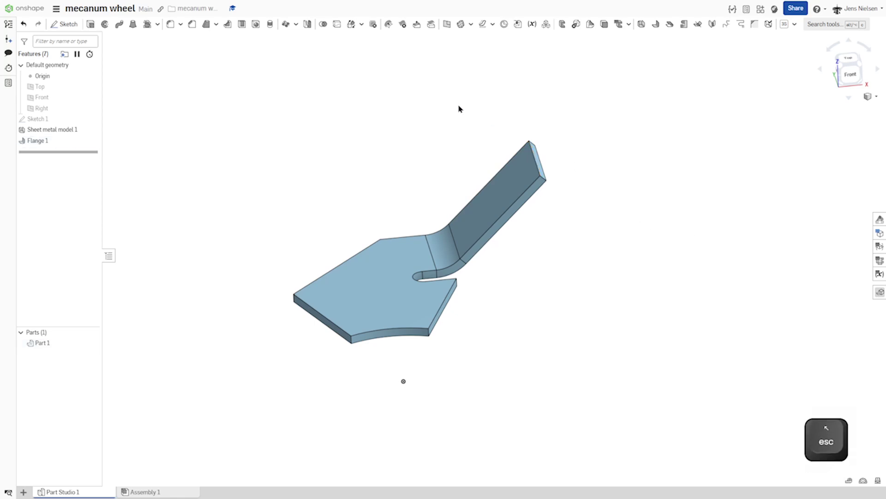
Step: Fillet the flange's two end edges with a 3.5 mm radius
{"action": "left_click", "coordinate": [170, 24]}
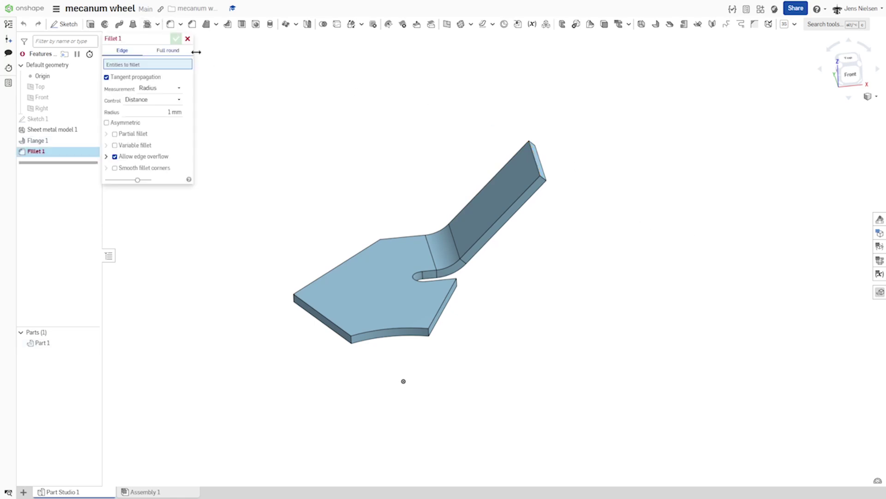
{"action": "left_click", "coordinate": [173, 113]}
{"action": "type", "text": "3.5"}
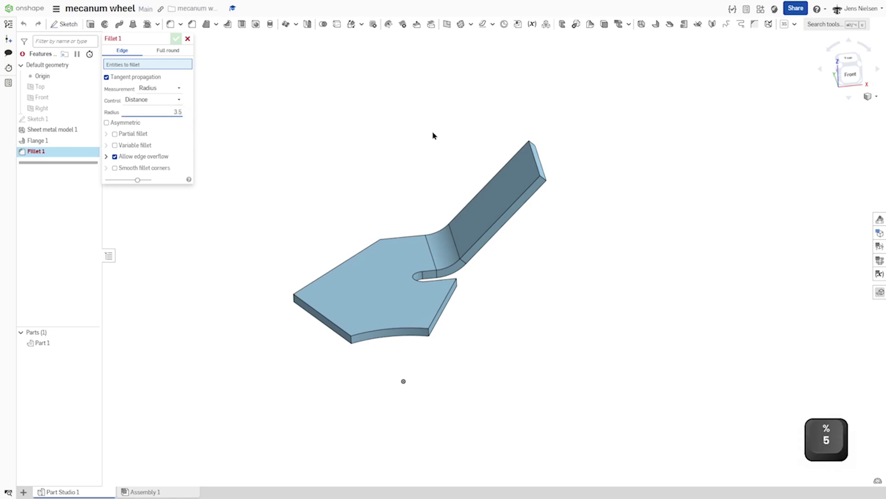
{"action": "left_click", "coordinate": [544, 177]}
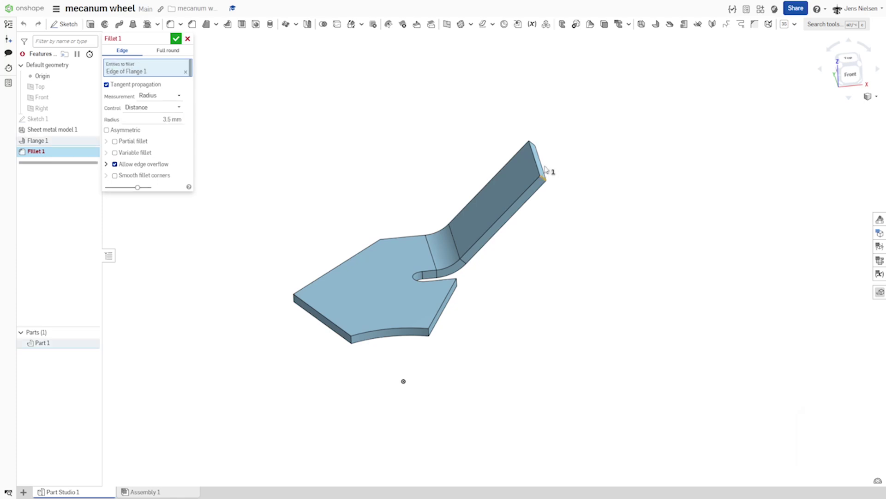
{"action": "left_click", "coordinate": [534, 147]}
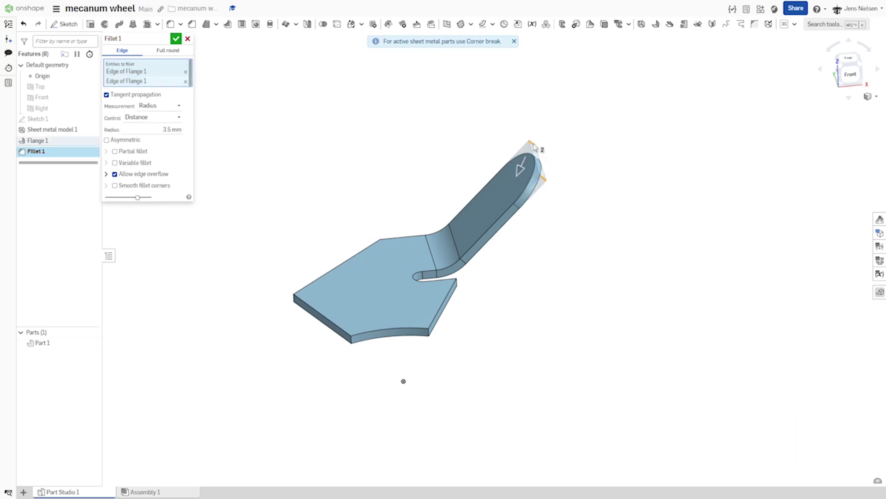
{"action": "left_click", "coordinate": [176, 39]}
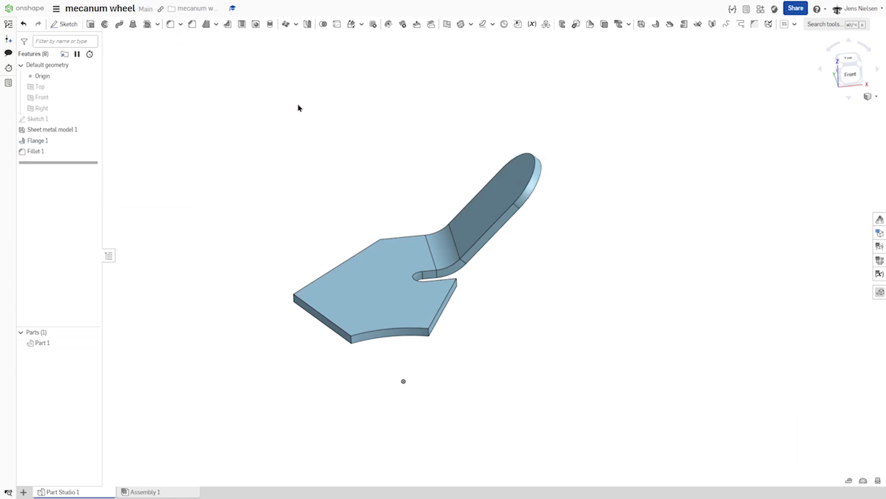
{"action": "key", "text": "Down"}
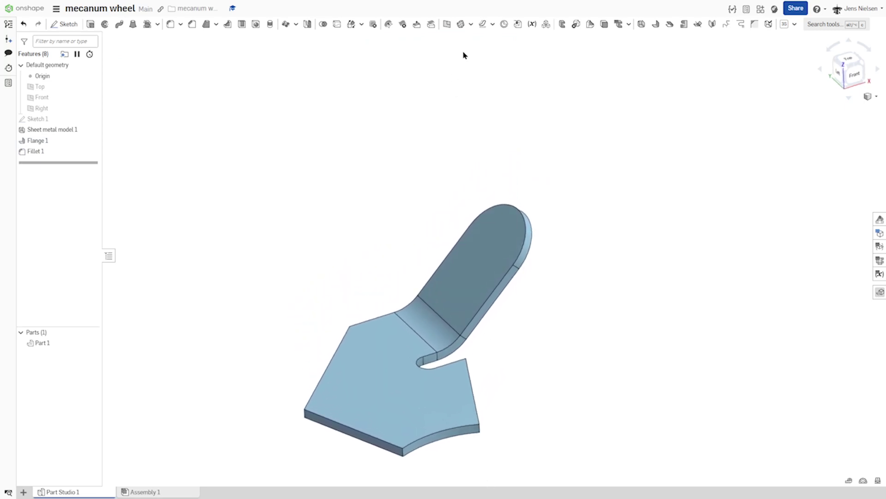
Step: Place a mate connector at the centre of the flange's rounded tip face
{"action": "left_click", "coordinate": [504, 24]}
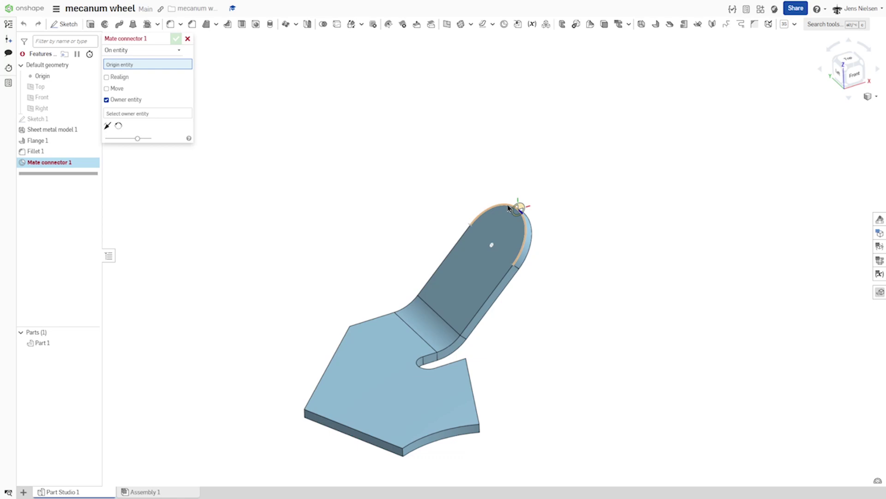
{"action": "key", "text": "ctrl"}
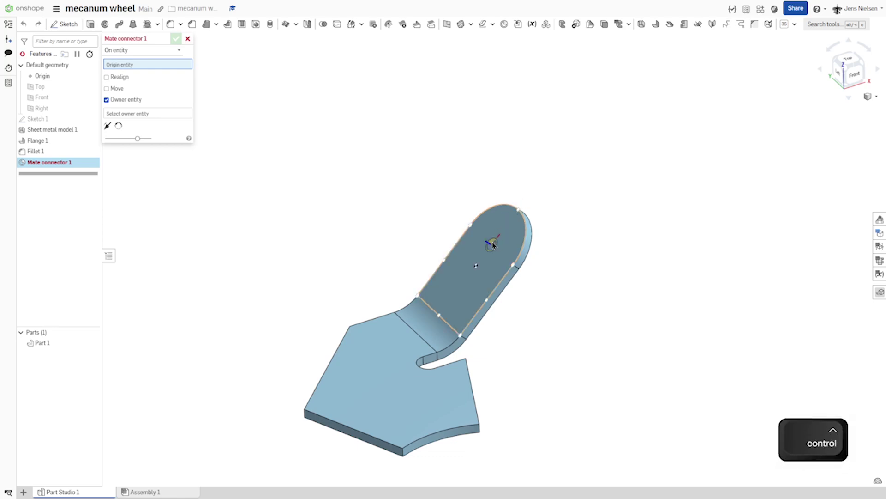
{"action": "left_click", "coordinate": [493, 245], "text": "ctrl"}
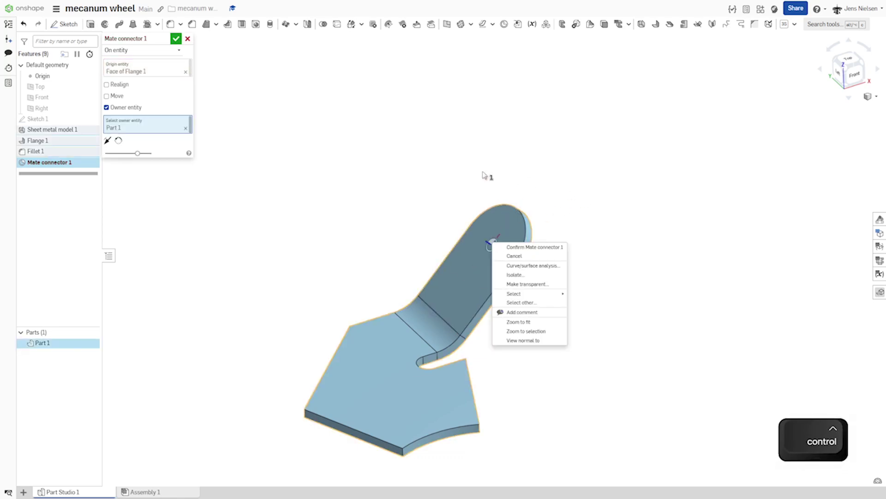
{"action": "left_click", "coordinate": [176, 38]}
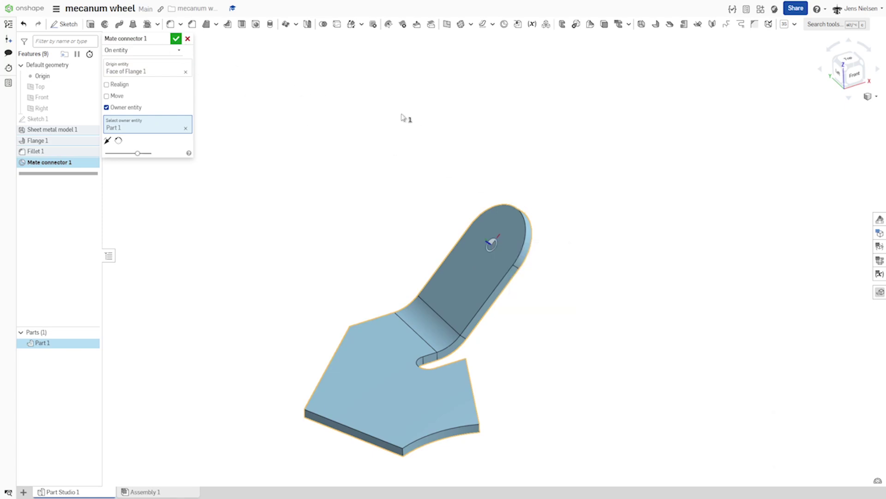
{"action": "left_click", "coordinate": [187, 39]}
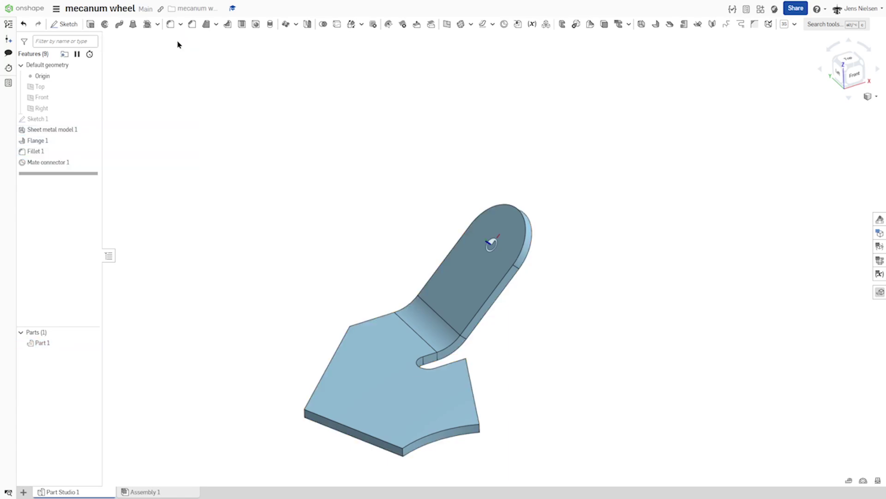
Step: Drill a 2 mm, 25 mm-deep hole at the mate connector
{"action": "left_click", "coordinate": [257, 24]}
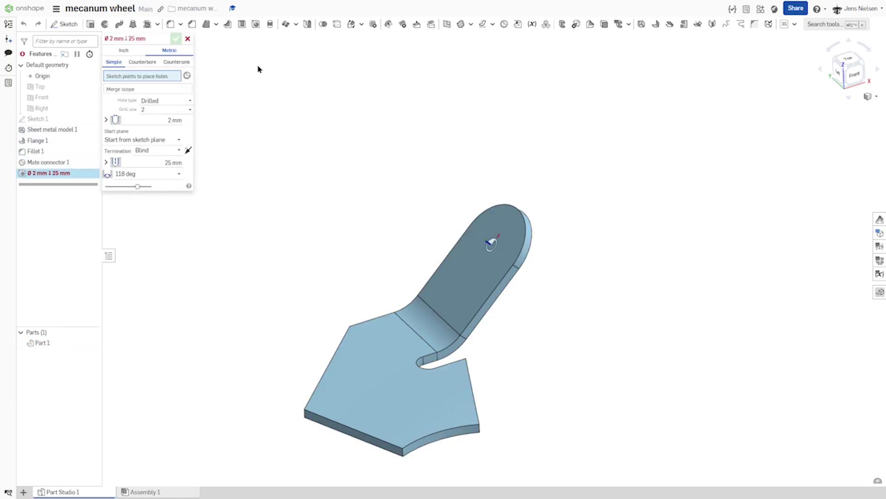
{"action": "left_click", "coordinate": [492, 246]}
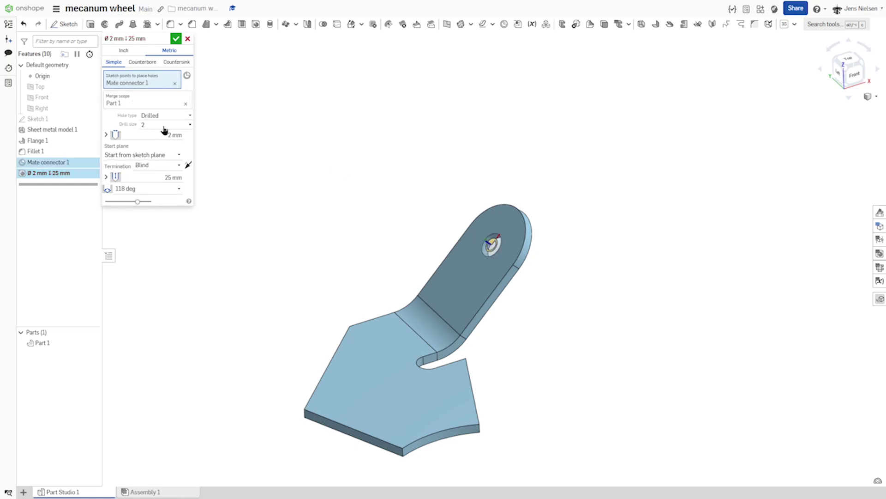
{"action": "left_click", "coordinate": [177, 39]}
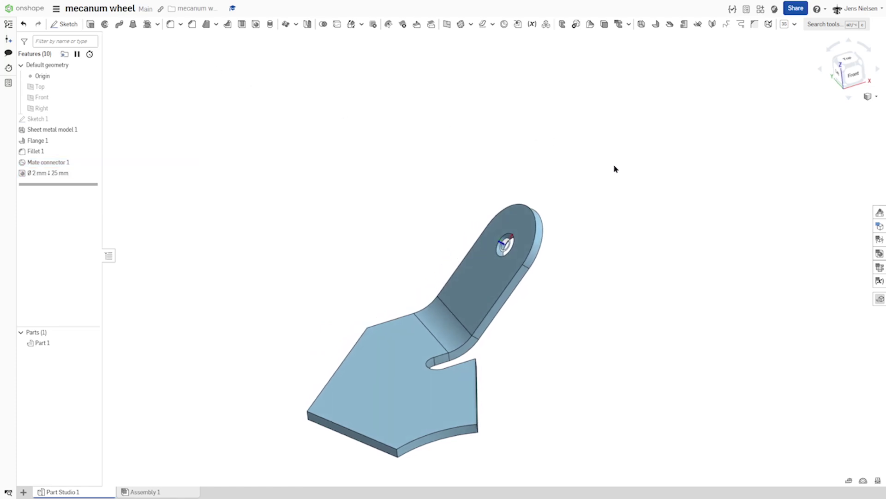
Step: Fillet the base plate's corner edge near the bend with a 4 mm radius
{"action": "right_click_drag", "start_coordinate": [480, 473], "coordinate": [465, 437]}
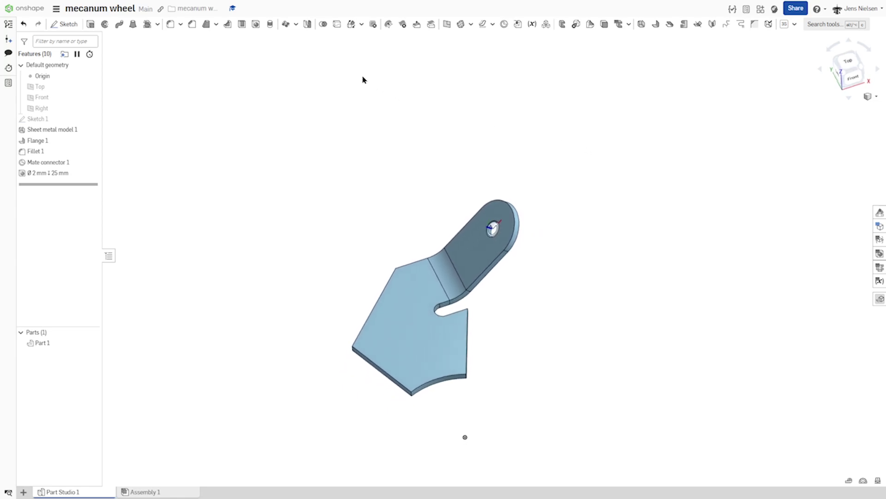
{"action": "left_click", "coordinate": [170, 24]}
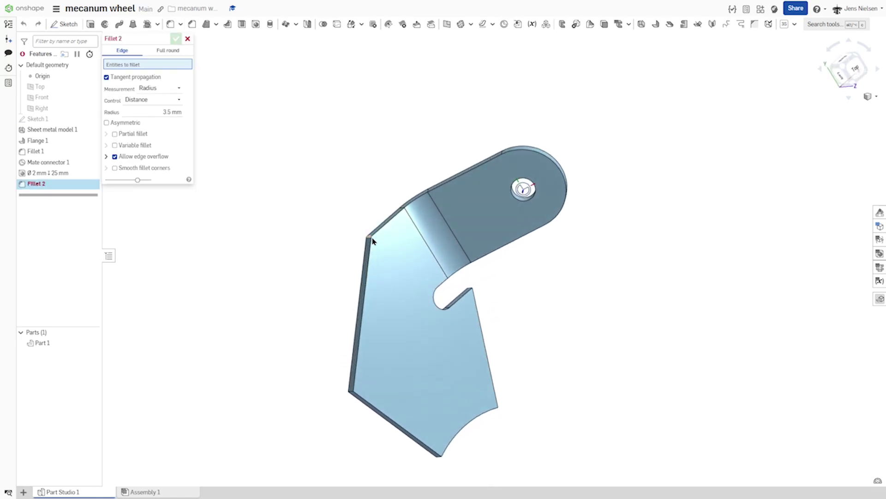
{"action": "left_click", "coordinate": [373, 241]}
{"action": "left_click", "coordinate": [167, 120]}
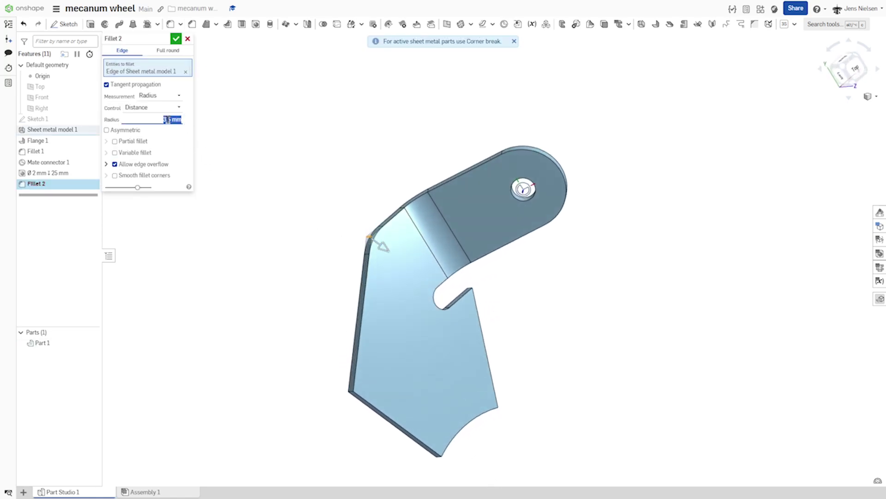
{"action": "type", "text": "4"}
{"action": "key", "text": "Return"}
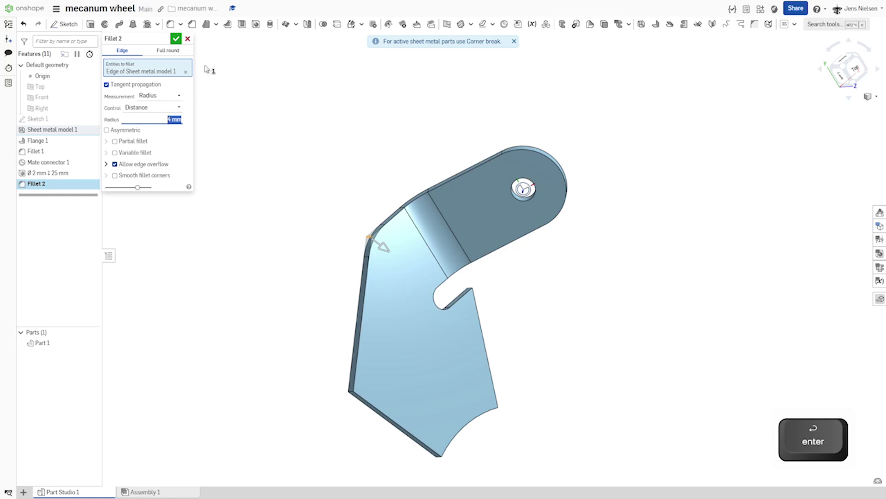
{"action": "left_click", "coordinate": [176, 40]}
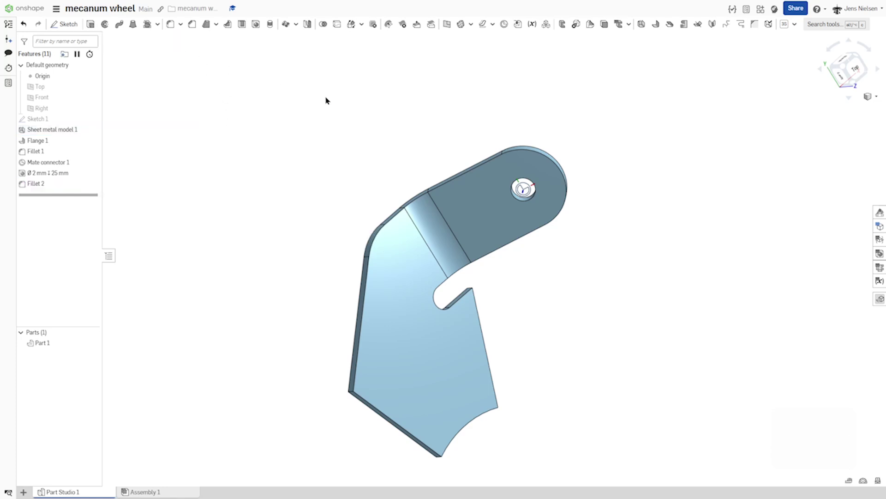
Step: Circular-pattern Part 1 eight times around its bottom bend edge, merged into one part
{"action": "left_click", "coordinate": [286, 24]}
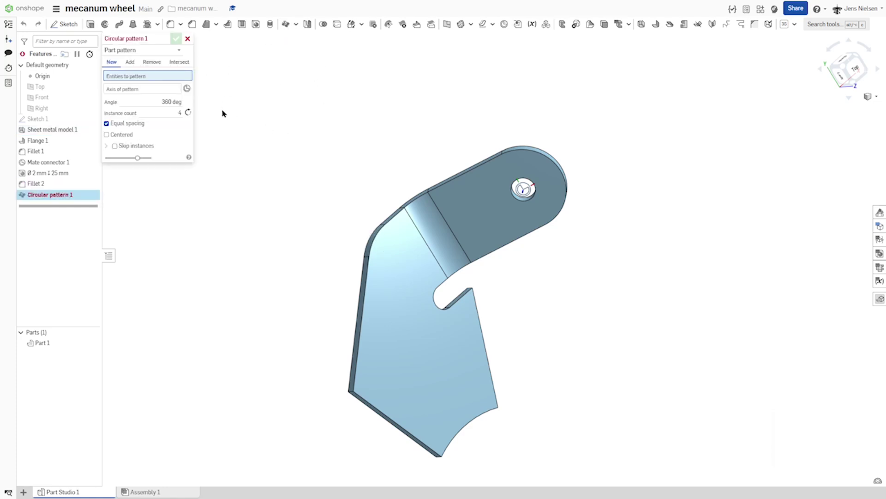
{"action": "left_click", "coordinate": [407, 235]}
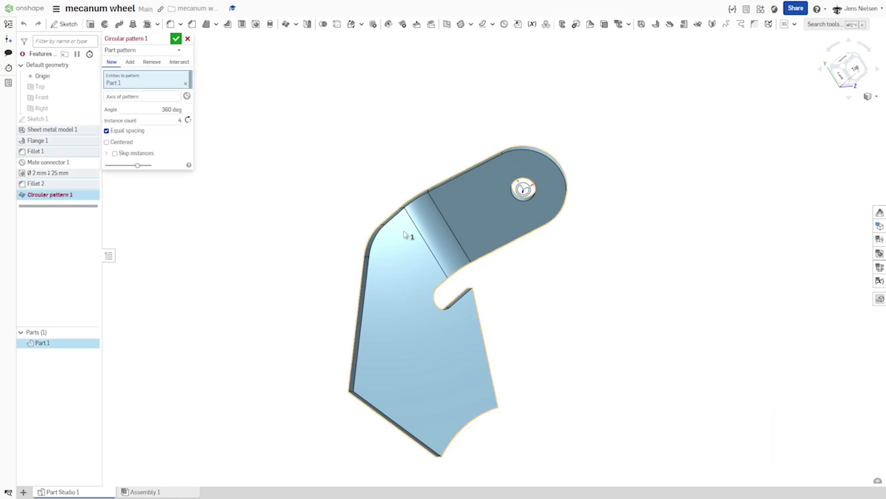
{"action": "left_click", "coordinate": [130, 62]}
{"action": "left_click", "coordinate": [143, 97]}
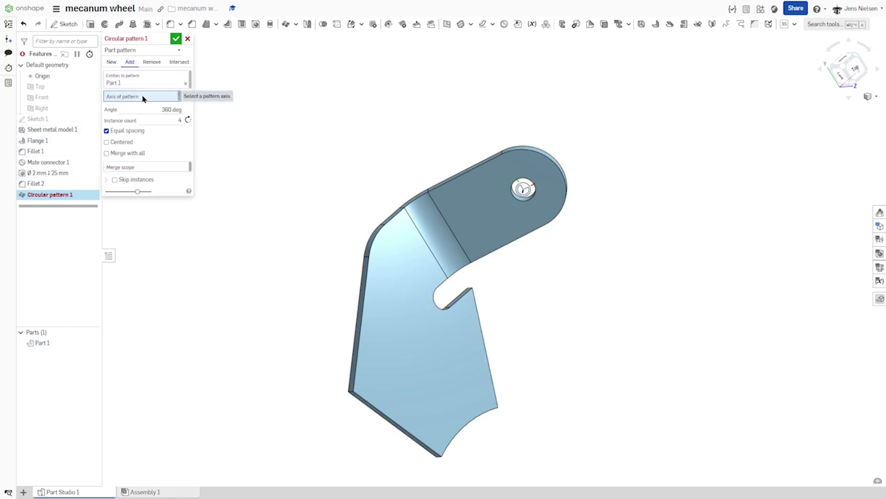
{"action": "right_click_drag", "start_coordinate": [143, 98], "coordinate": [450, 340]}
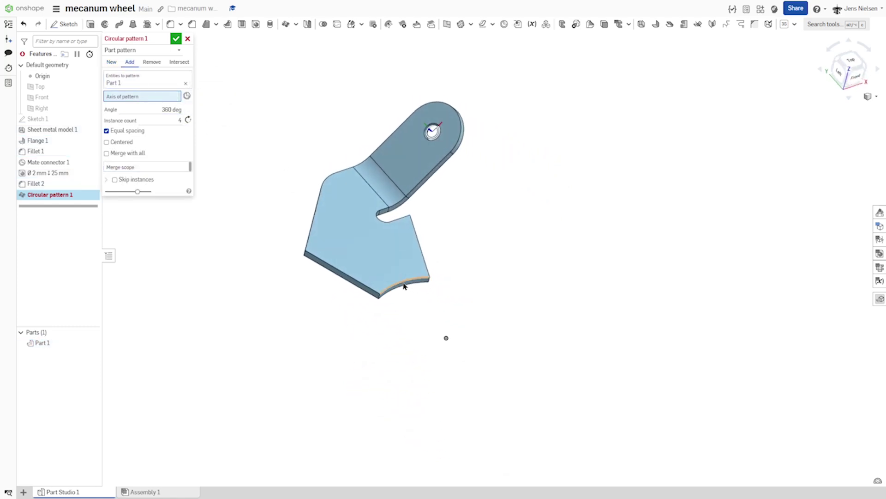
{"action": "left_click", "coordinate": [404, 286]}
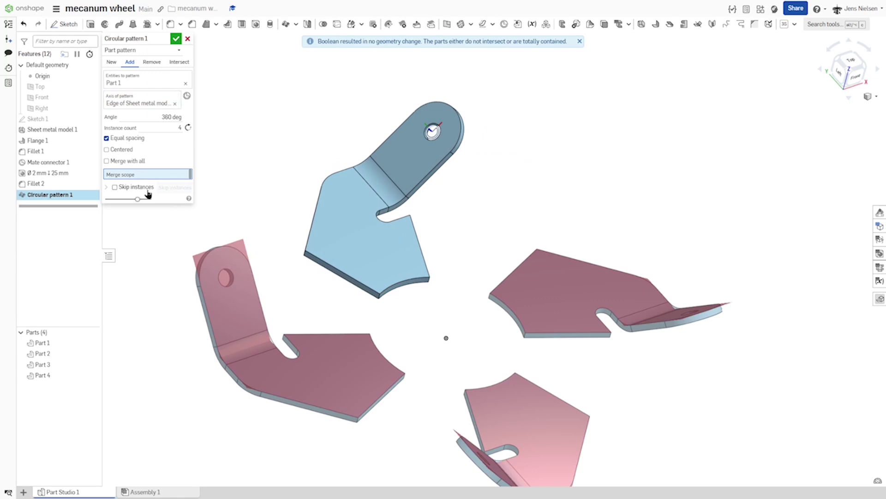
{"action": "left_click", "coordinate": [180, 128]}
{"action": "type", "text": "8"}
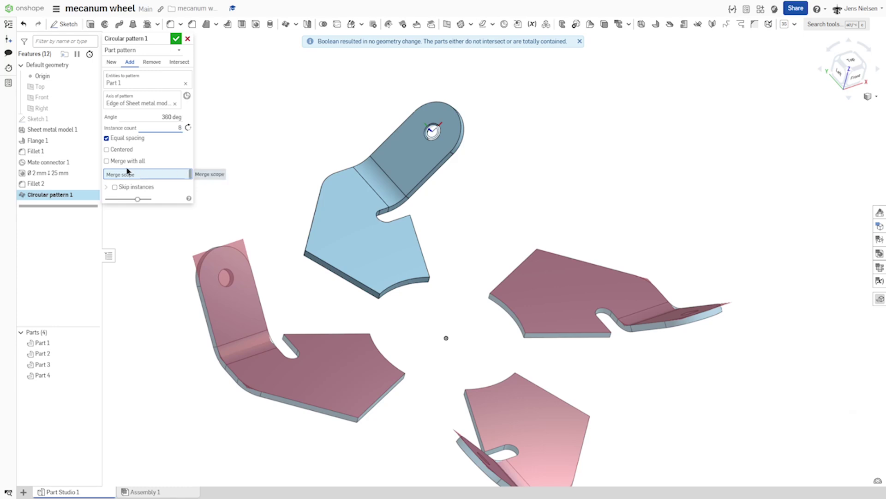
{"action": "left_click", "coordinate": [106, 161]}
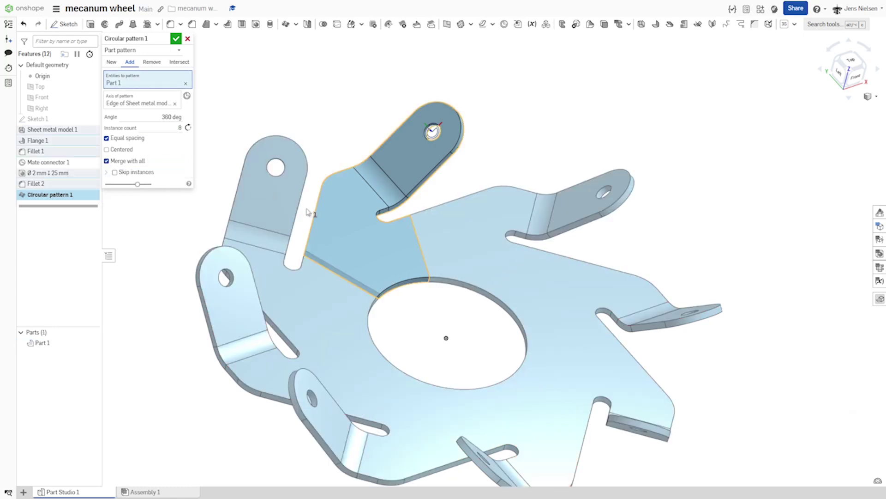
{"action": "left_click", "coordinate": [176, 40]}
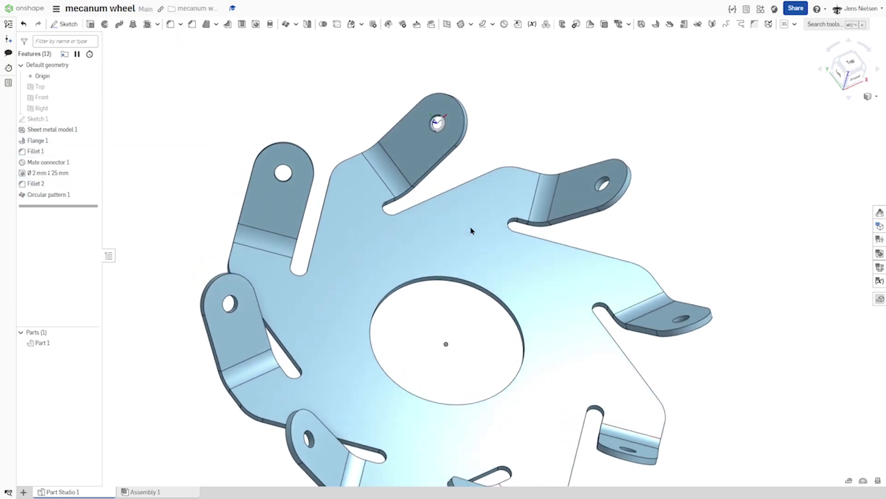
{"action": "scroll", "coordinate": [471, 228], "scroll_direction": "down", "scroll_amount": 5}
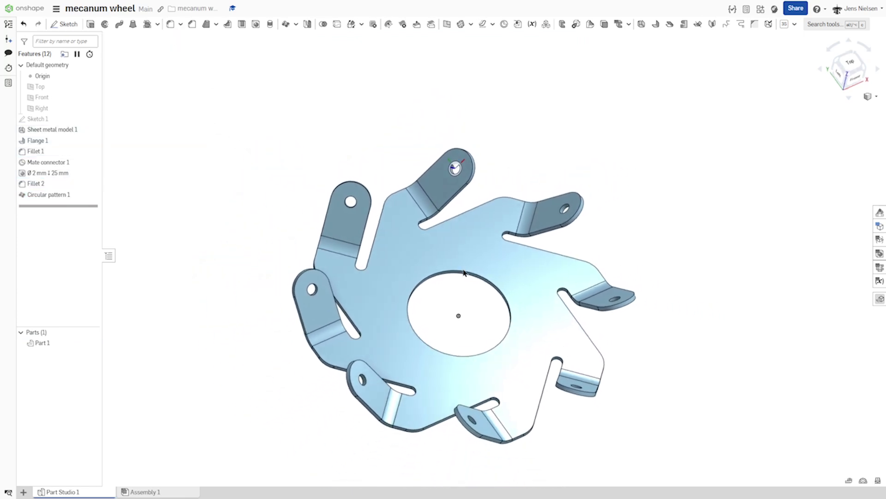
Step: Rename Part 1 to 'side plate'
{"action": "right_click", "coordinate": [46, 347]}
{"action": "left_click", "coordinate": [72, 355]}
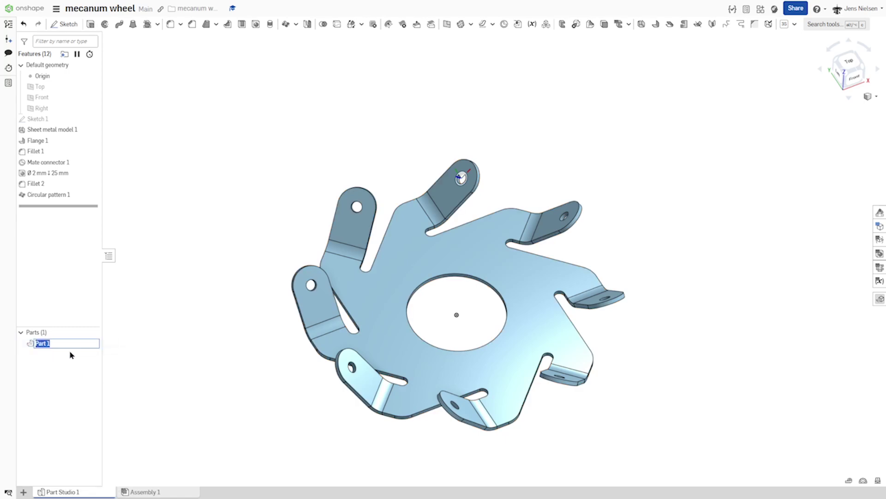
{"action": "type", "text": "side plate"}
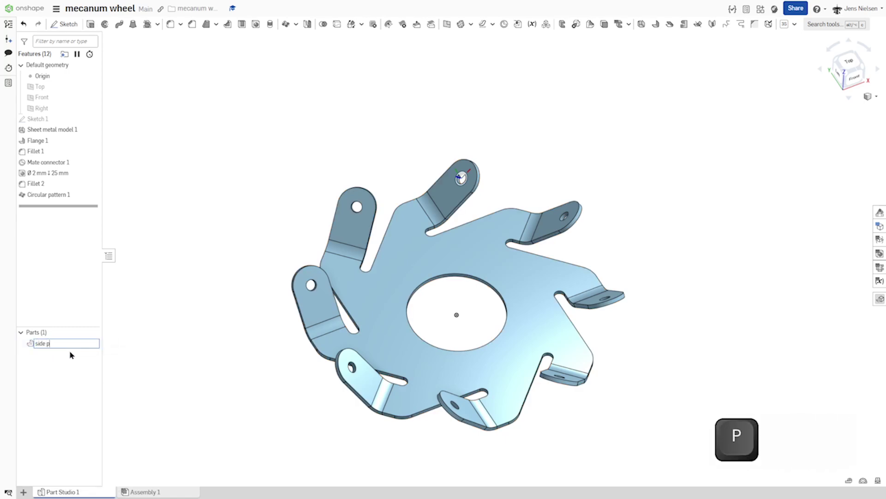
{"action": "key", "text": "Return"}
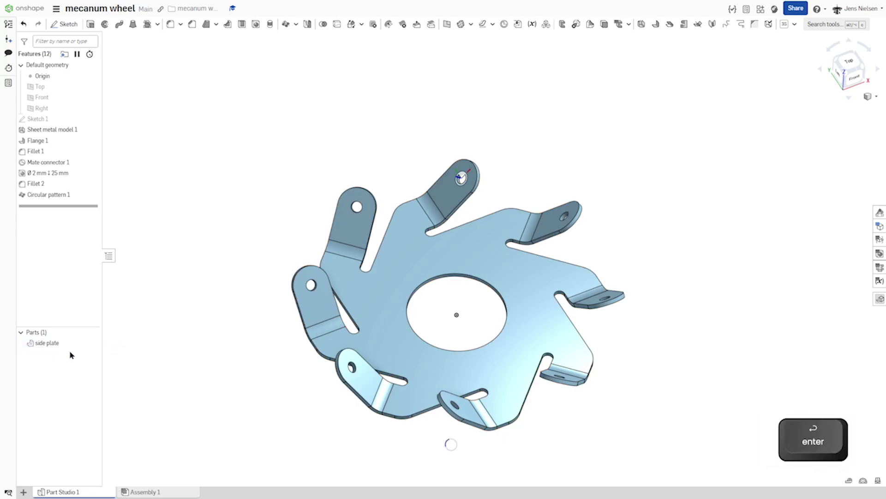
Step: Change the side plate's appearance from light blue to light grey
{"action": "right_click", "coordinate": [63, 345]}
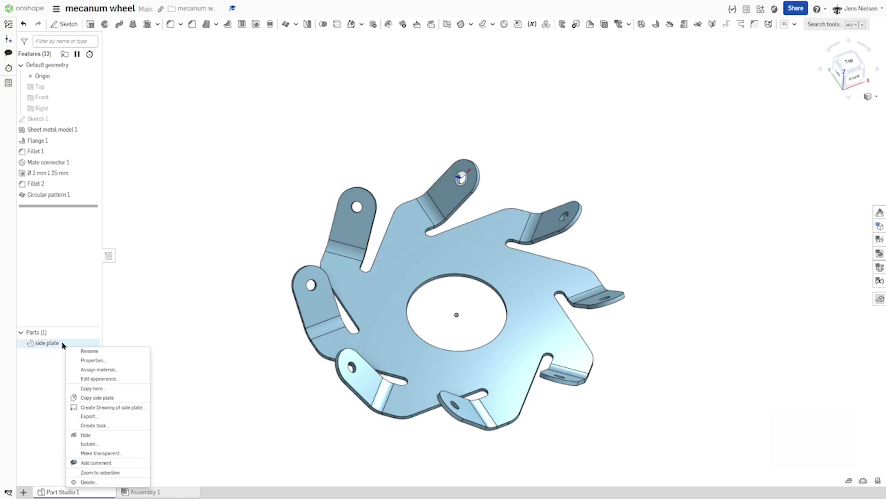
{"action": "left_click", "coordinate": [90, 379]}
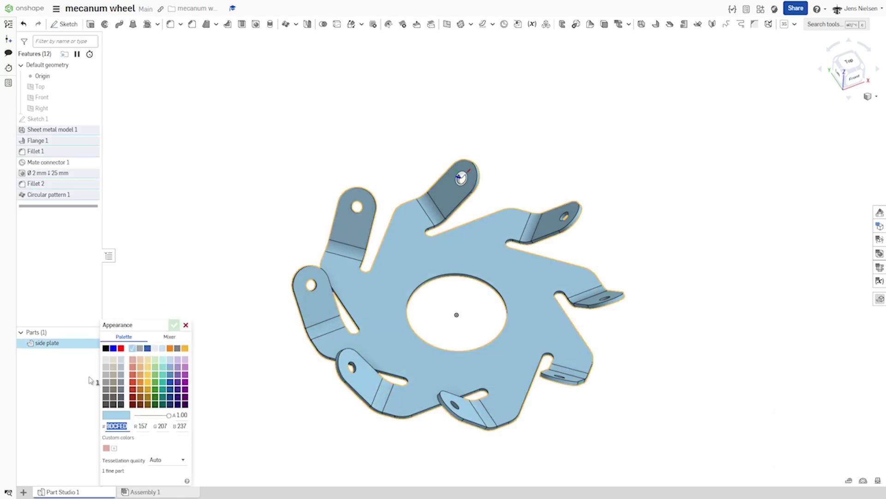
{"action": "left_click", "coordinate": [155, 349]}
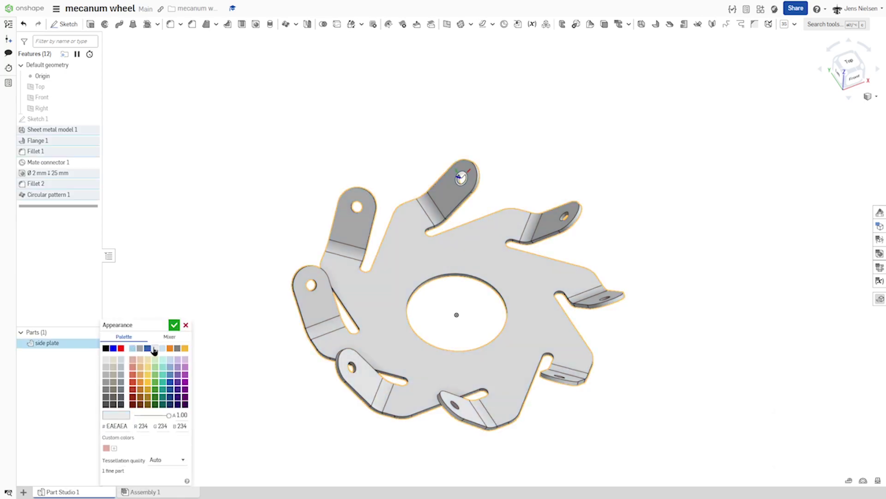
{"action": "left_click", "coordinate": [174, 325]}
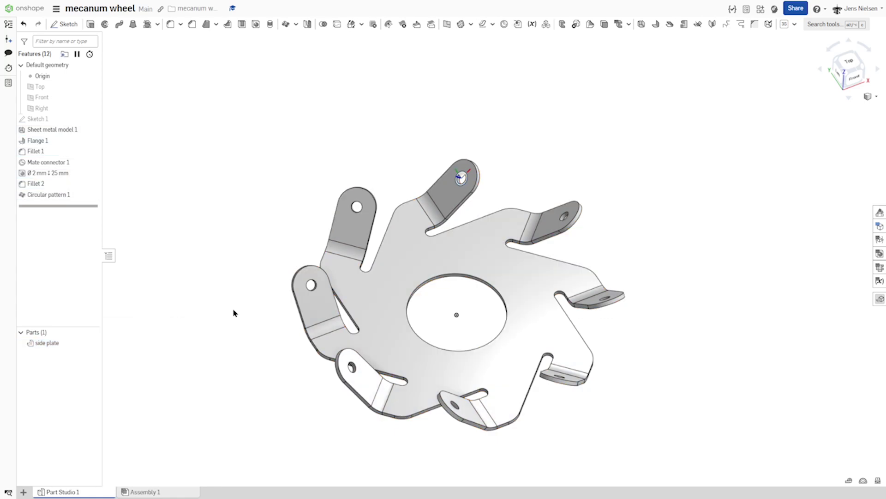
{"action": "right_click_drag", "start_coordinate": [211, 238], "coordinate": [218, 207]}
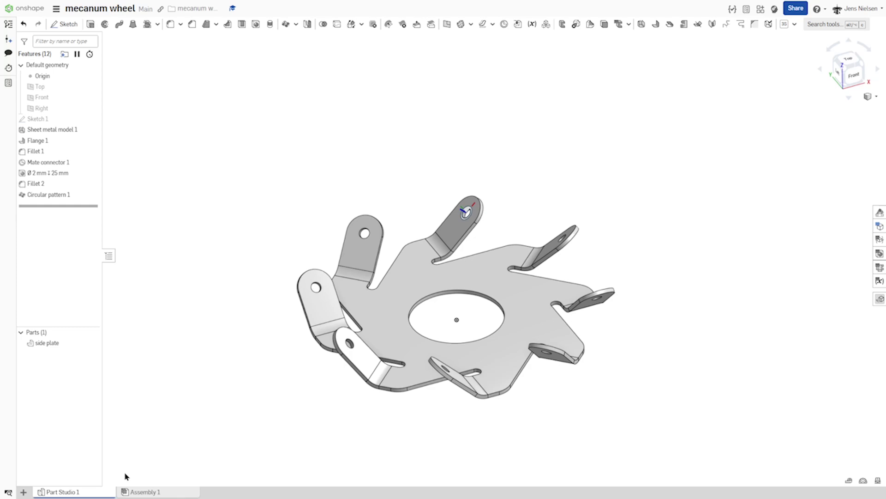
{"action": "right_click_drag", "start_coordinate": [124, 477], "coordinate": [144, 464]}
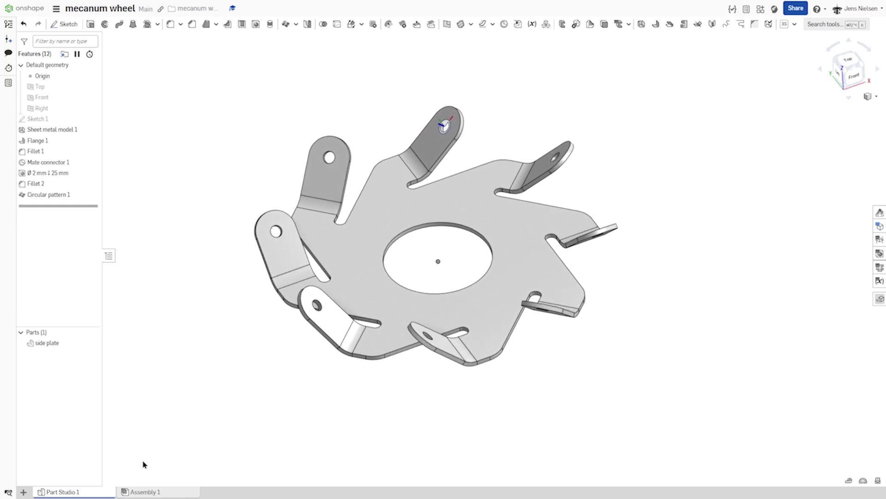
{"action": "left_click", "coordinate": [141, 492]}
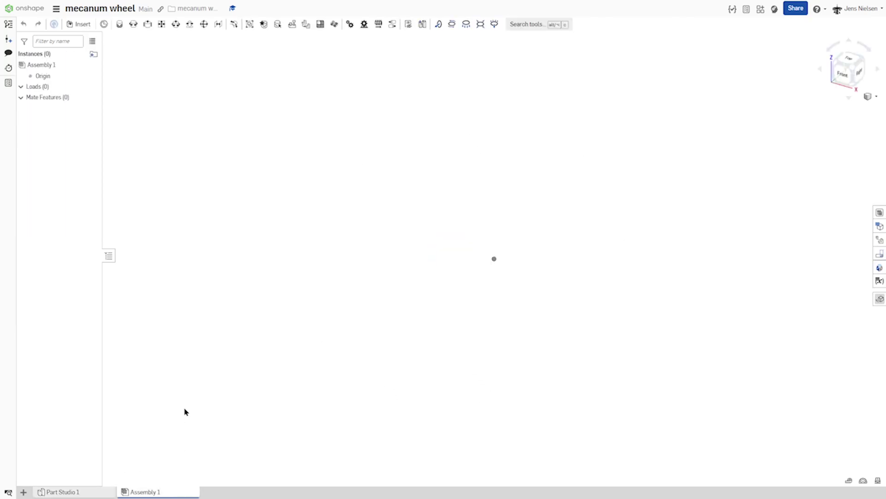
Step: Insert one side plate from Part Studio 1 into Assembly 1
{"action": "left_click", "coordinate": [80, 24]}
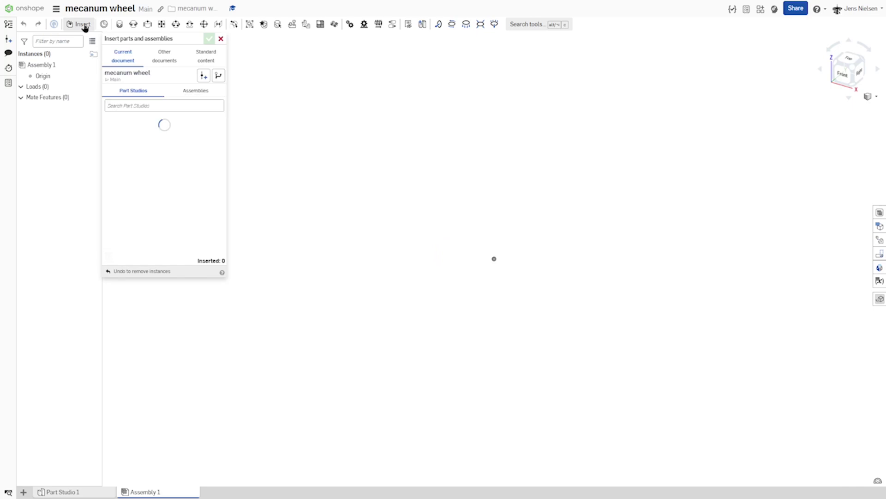
{"action": "left_click", "coordinate": [145, 158]}
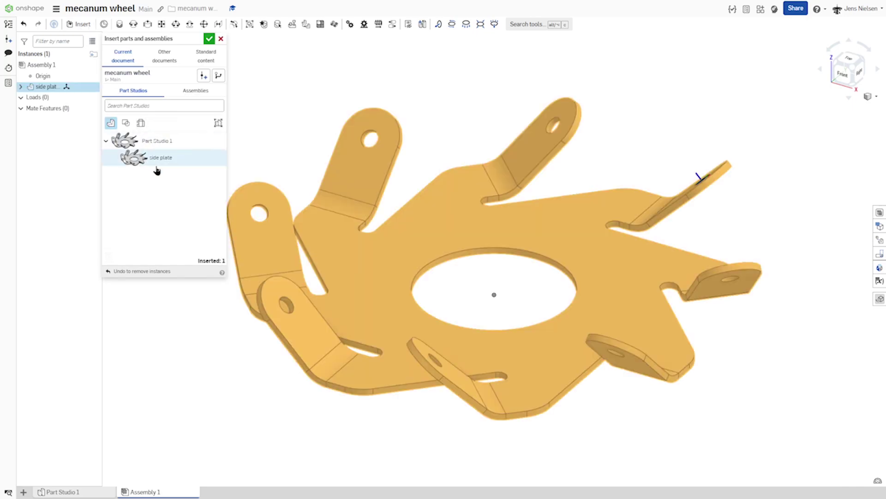
{"action": "left_click", "coordinate": [296, 253]}
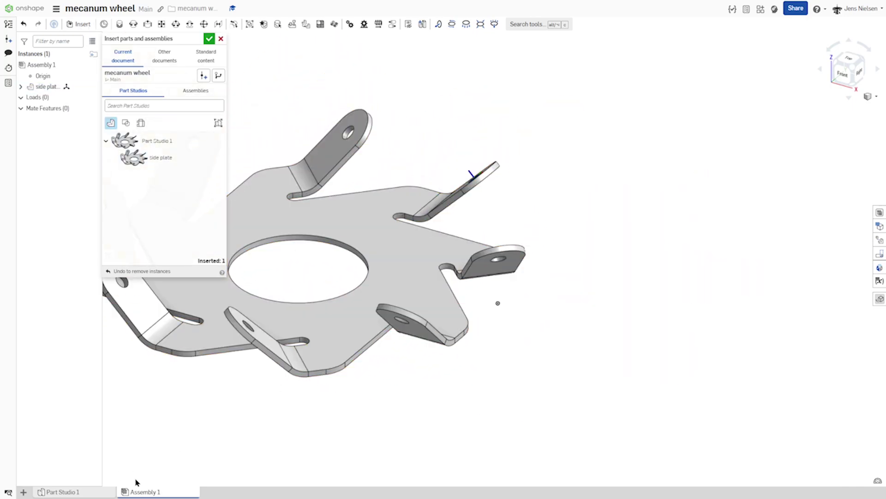
{"action": "left_click", "coordinate": [209, 38]}
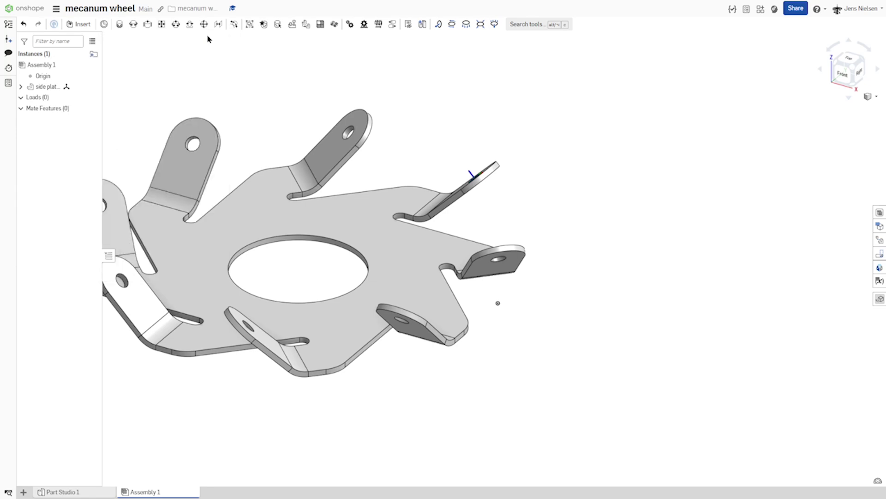
{"action": "scroll", "coordinate": [530, 358], "scroll_direction": "down", "scroll_amount": 3}
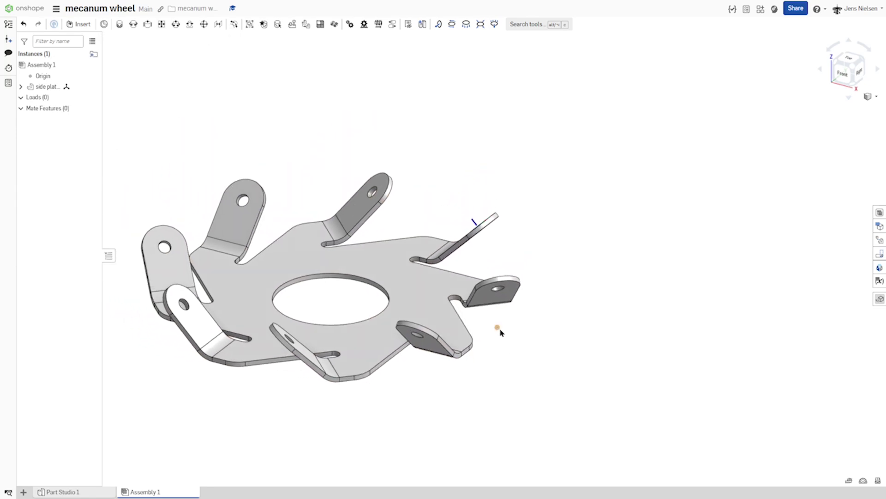
Step: Add a Revolute mate joining the side plate's central hole to the origin, then spin-test it
{"action": "left_click", "coordinate": [133, 26]}
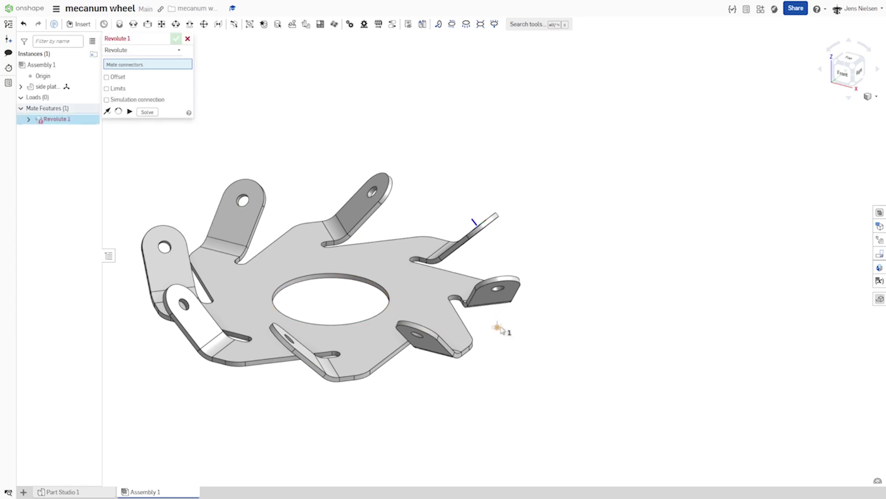
{"action": "left_click", "coordinate": [498, 328]}
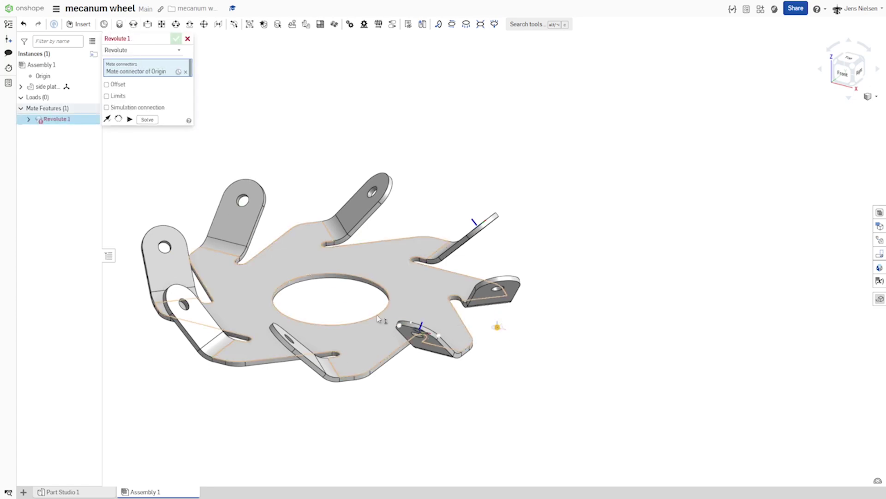
{"action": "left_click", "coordinate": [368, 289]}
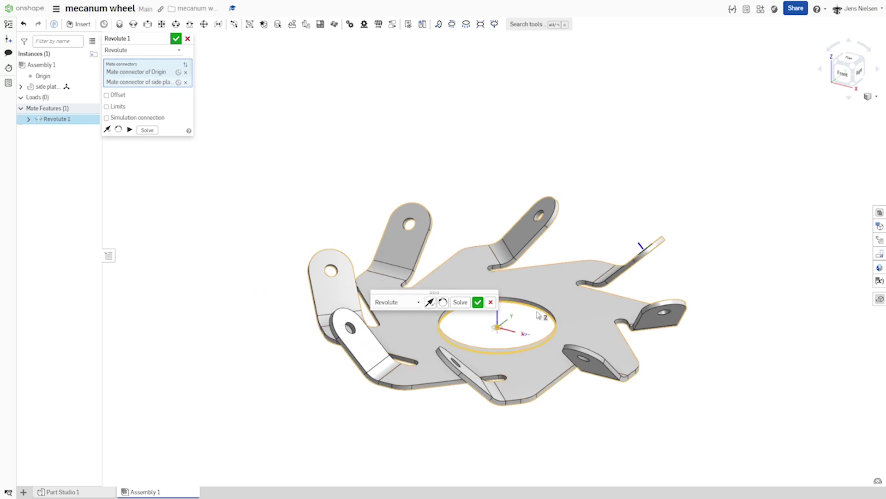
{"action": "left_click", "coordinate": [478, 302]}
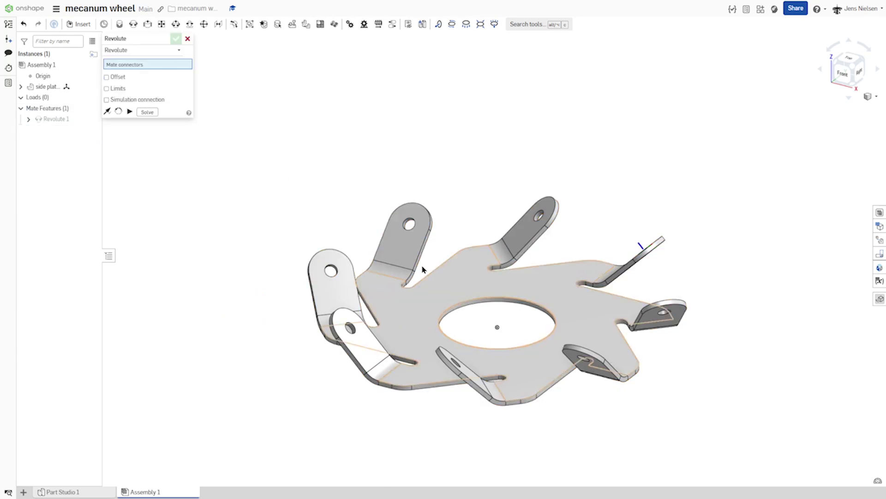
{"action": "left_click", "coordinate": [187, 40]}
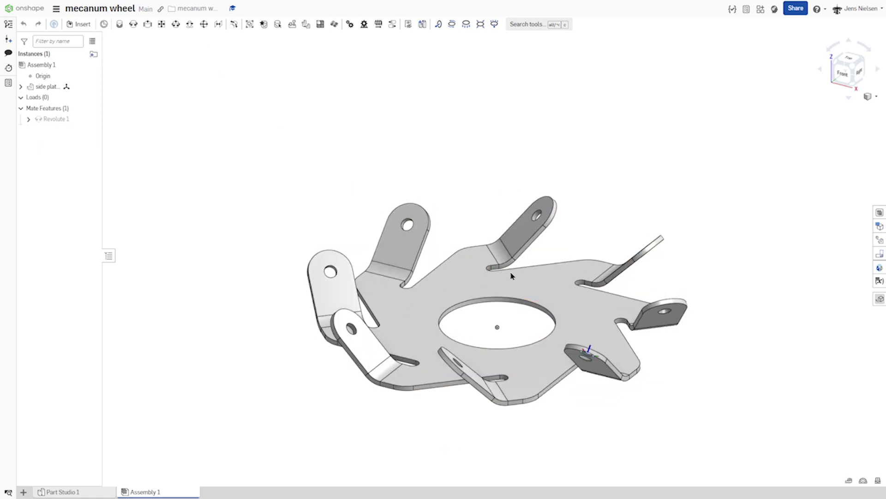
{"action": "left_click_drag", "start_coordinate": [511, 276], "coordinate": [292, 255]}
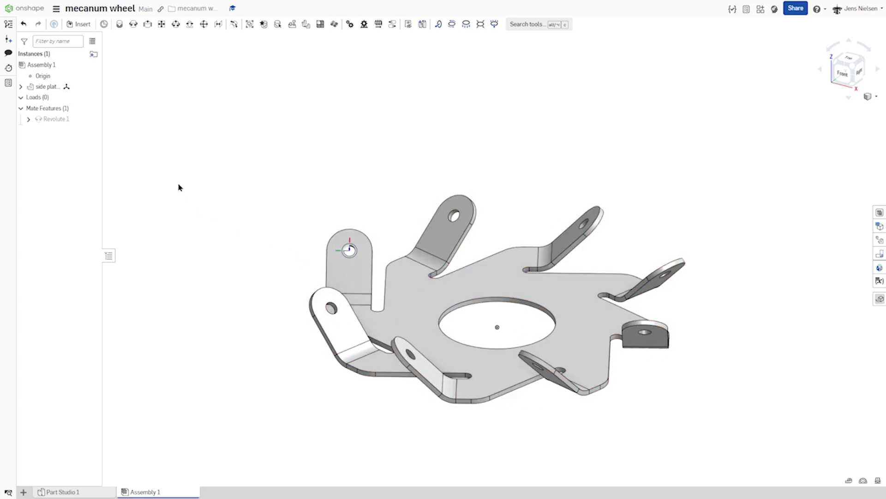
Step: Copy and paste a second side plate instance into the assembly
{"action": "left_click", "coordinate": [43, 87]}
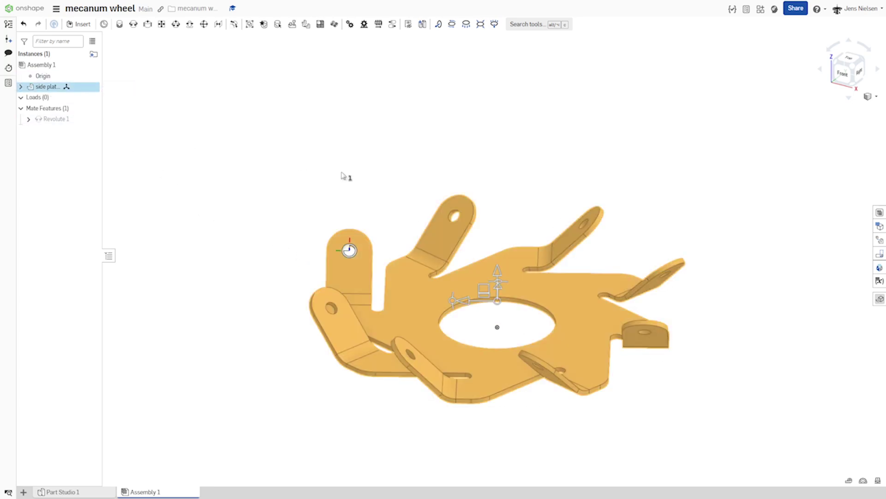
{"action": "key", "text": "ctrl"}
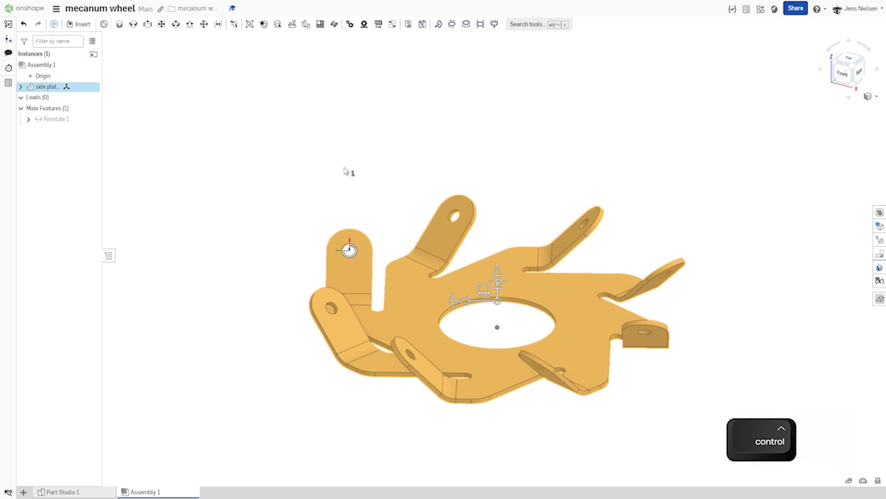
{"action": "key", "text": "ctrl+c"}
{"action": "key", "text": "ctrl+v"}
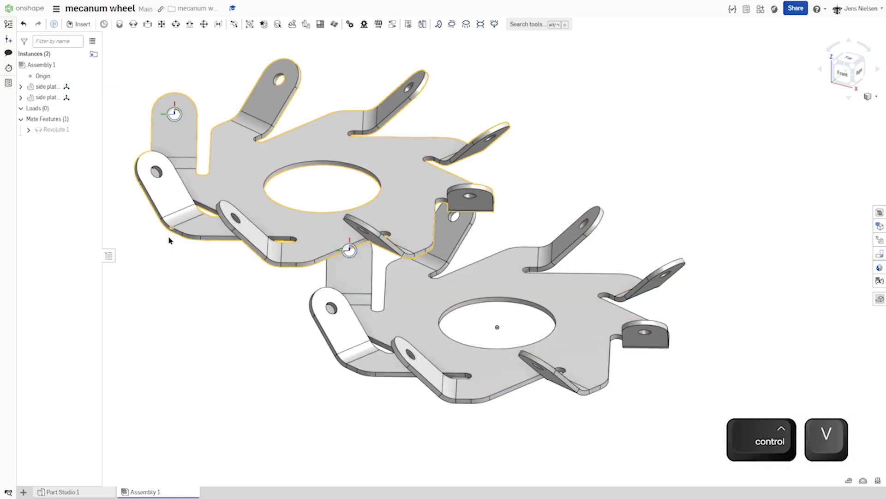
{"action": "right_click_drag", "start_coordinate": [169, 240], "coordinate": [329, 333]}
Step: Swing the upper side plate about its revolute to check it rotates freely
{"action": "left_click", "coordinate": [344, 296]}
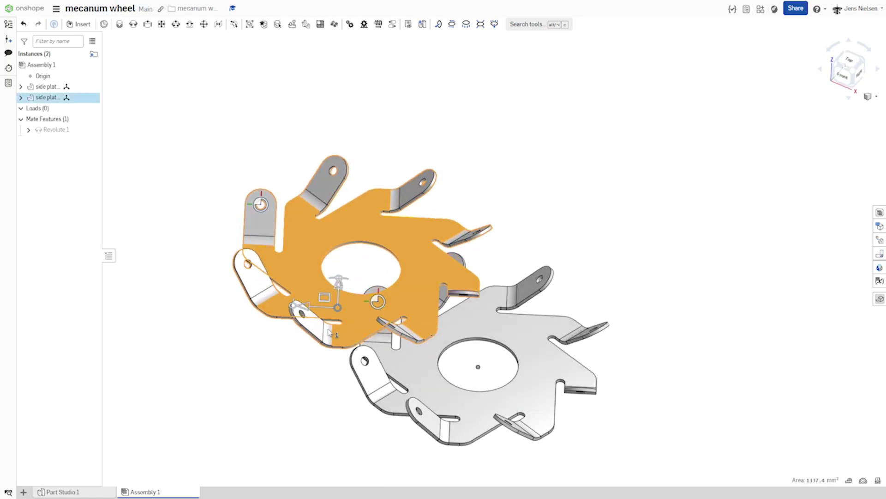
{"action": "left_click_drag", "start_coordinate": [300, 307], "coordinate": [416, 261]}
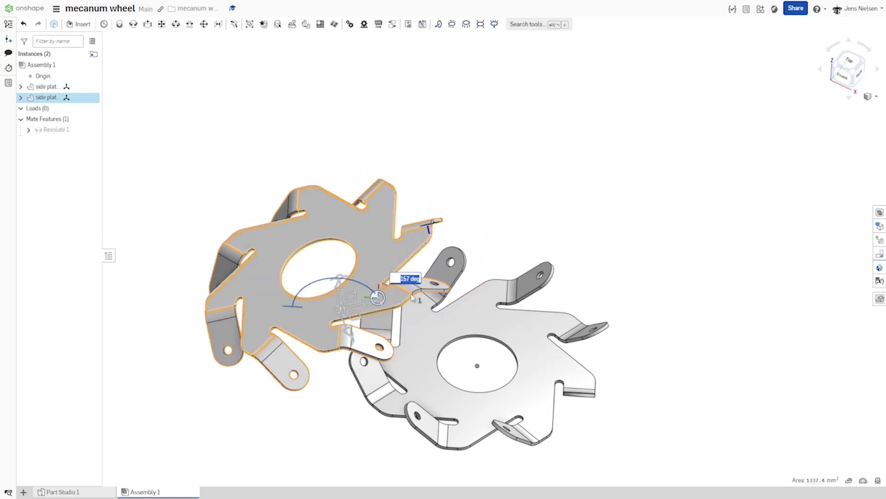
{"action": "left_click", "coordinate": [542, 225]}
{"action": "key", "text": "Down"}
{"action": "key", "text": "Down"}
{"action": "key", "text": "Down"}
{"action": "key", "text": "Down"}
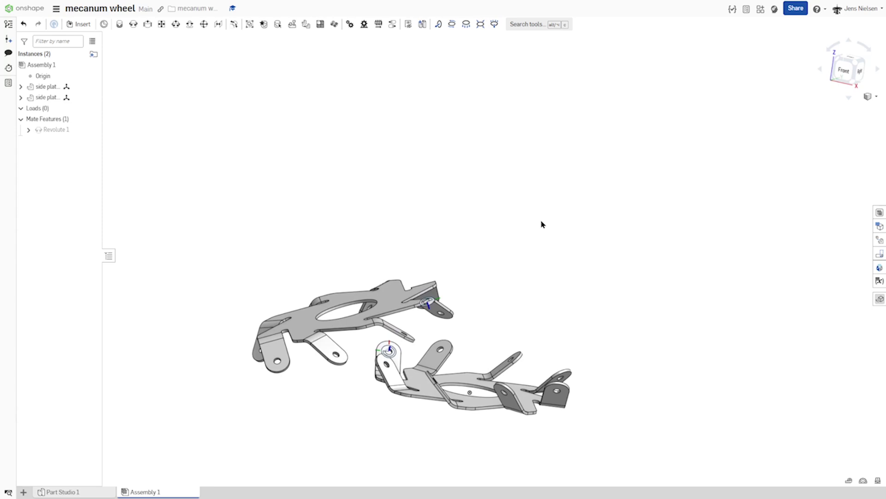
Step: Create Cylindrical 1 between the upper plate's hole and the lower plate's central hole, then pull the plates apart
{"action": "left_click", "coordinate": [176, 24]}
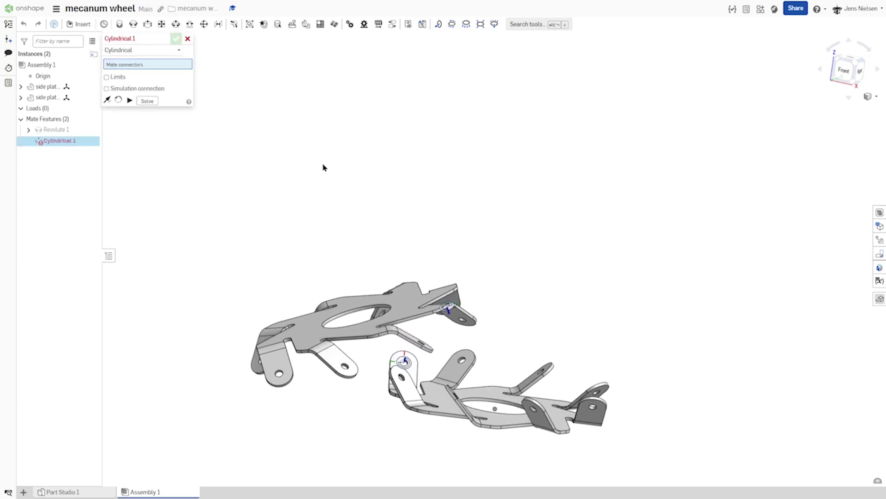
{"action": "scroll", "coordinate": [335, 260], "scroll_direction": "up", "scroll_amount": 3}
{"action": "left_click", "coordinate": [375, 329]}
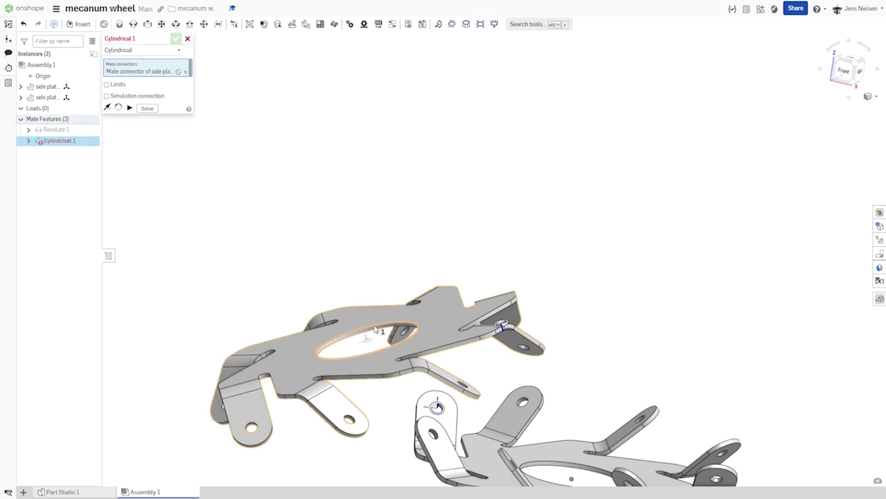
{"action": "left_click", "coordinate": [546, 465]}
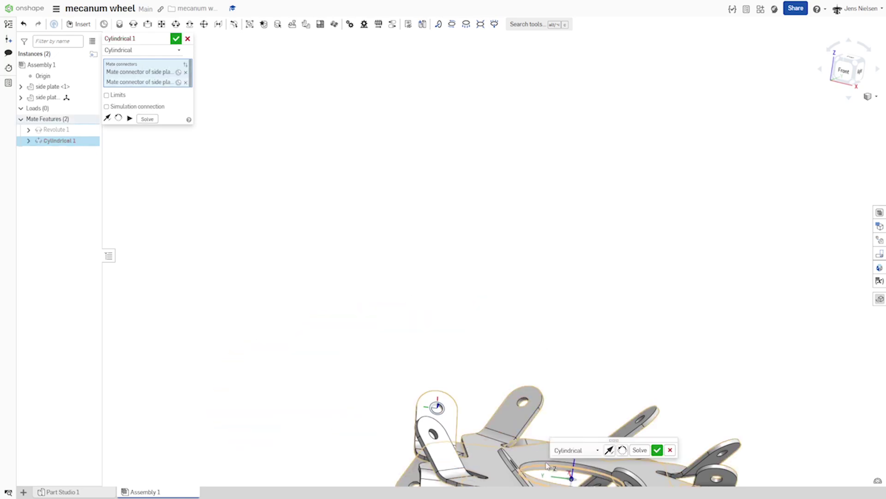
{"action": "scroll", "coordinate": [568, 402], "scroll_direction": "down", "scroll_amount": 2}
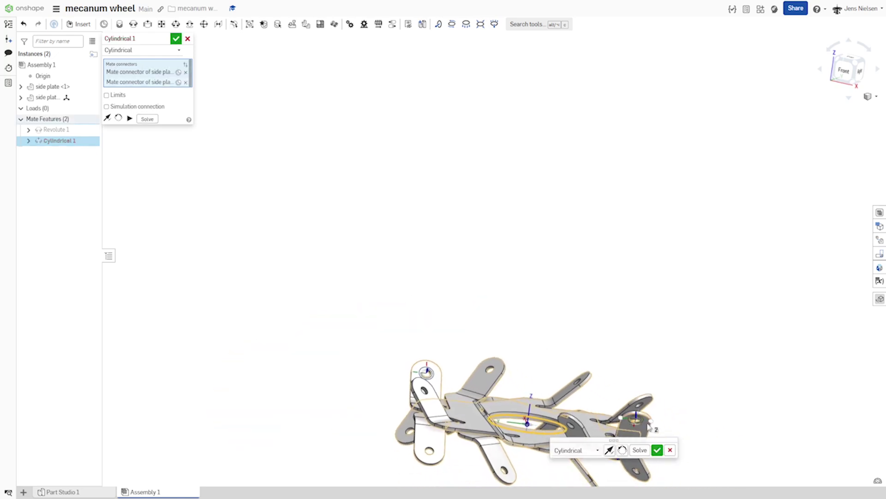
{"action": "left_click", "coordinate": [658, 450]}
{"action": "scroll", "coordinate": [531, 451], "scroll_direction": "down", "scroll_amount": 3}
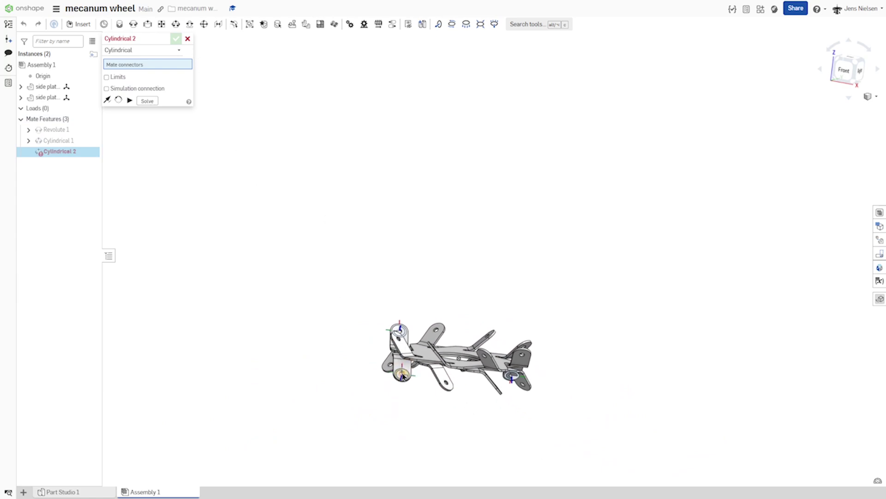
{"action": "left_click_drag", "start_coordinate": [392, 376], "coordinate": [405, 252]}
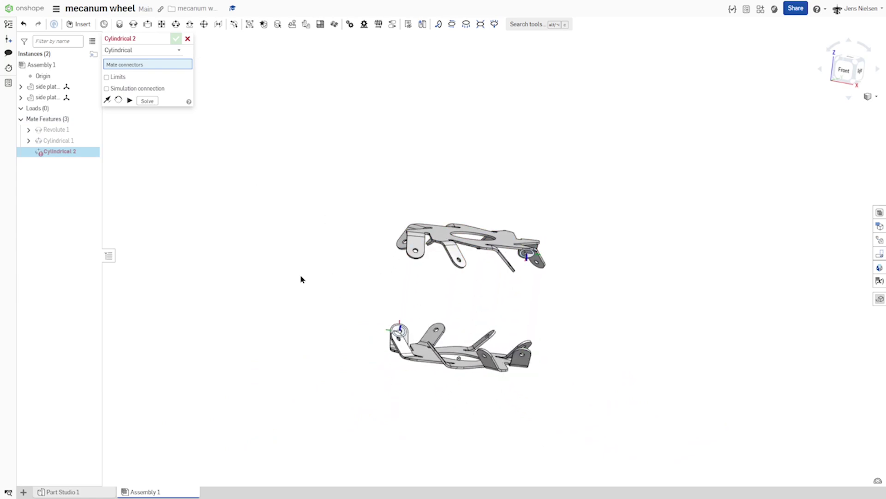
{"action": "mouse_move", "coordinate": [526, 319]}
{"action": "right_mouse_down"}
{"action": "mouse_move", "coordinate": [548, 319]}
{"action": "mouse_move", "coordinate": [578, 343]}
{"action": "mouse_move", "coordinate": [568, 345]}
{"action": "mouse_move", "coordinate": [560, 309]}
{"action": "mouse_move", "coordinate": [531, 302]}
{"action": "right_mouse_up"}
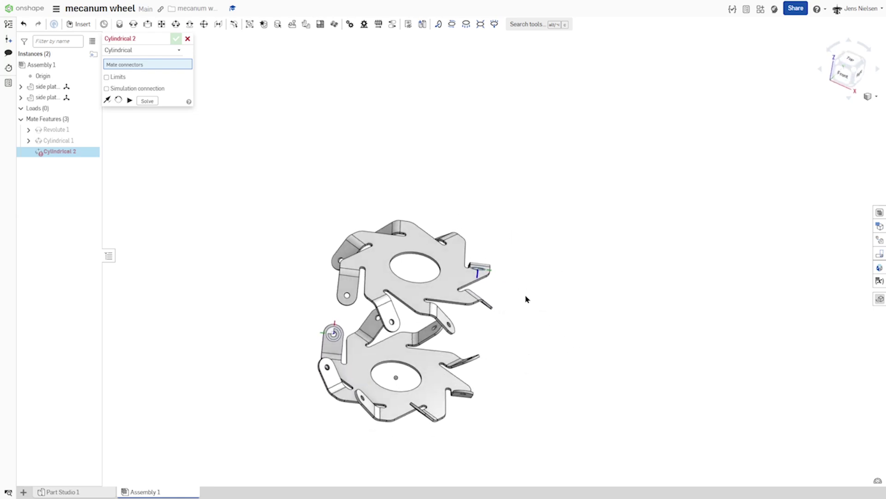
Step: Complete Cylindrical 2 aligning a top-plate flange hole with the matching hole below
{"action": "key", "text": "Up"}
{"action": "key", "text": "Up"}
{"action": "key", "text": "Up"}
{"action": "key", "text": "Up"}
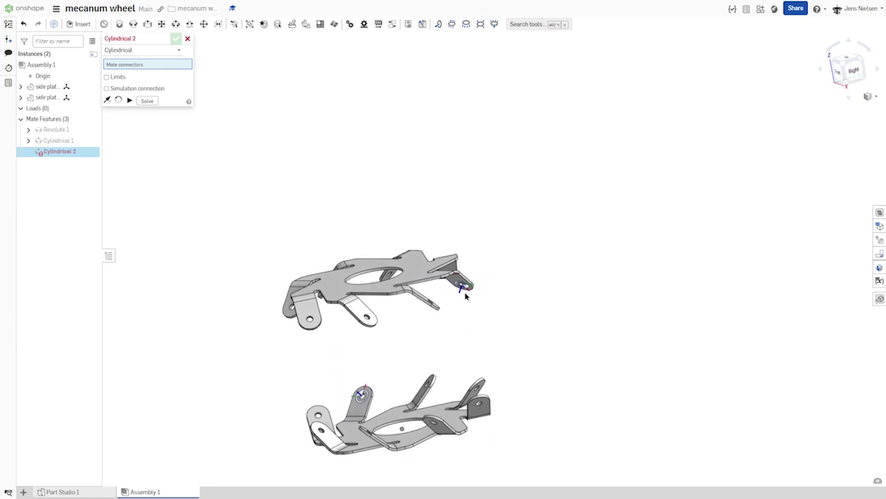
{"action": "left_click", "coordinate": [465, 288]}
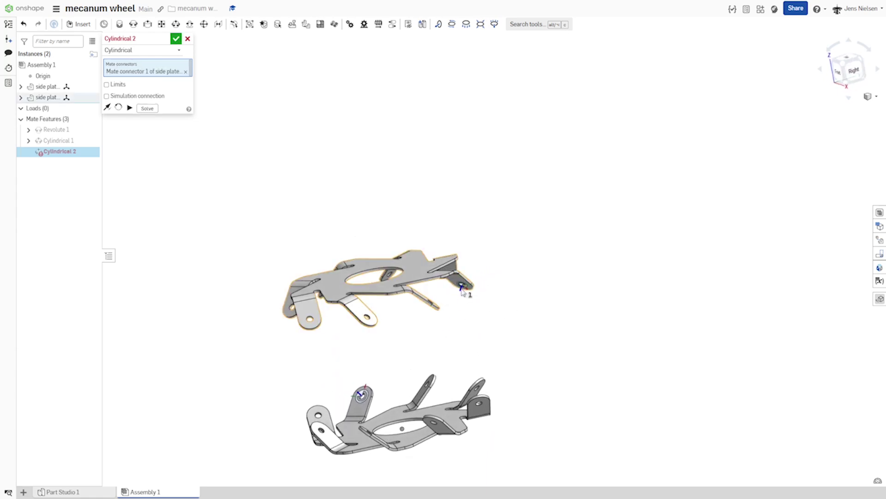
{"action": "left_click", "coordinate": [361, 388]}
{"action": "left_click", "coordinate": [471, 402]}
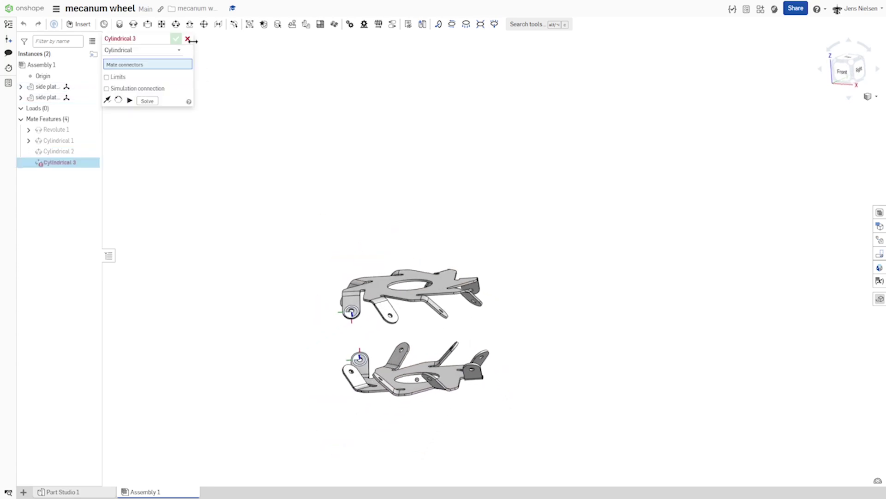
Step: Discard the extra Cylindrical 3 mate and drag the top plate to test its motion
{"action": "left_click", "coordinate": [188, 39]}
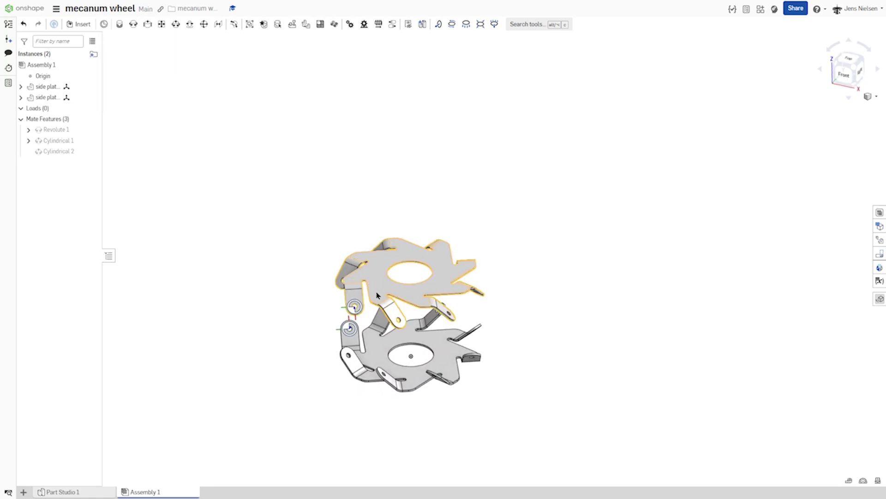
{"action": "mouse_move", "coordinate": [377, 296]}
{"action": "left_mouse_down"}
{"action": "mouse_move", "coordinate": [429, 282]}
{"action": "mouse_move", "coordinate": [370, 289]}
{"action": "left_mouse_up"}
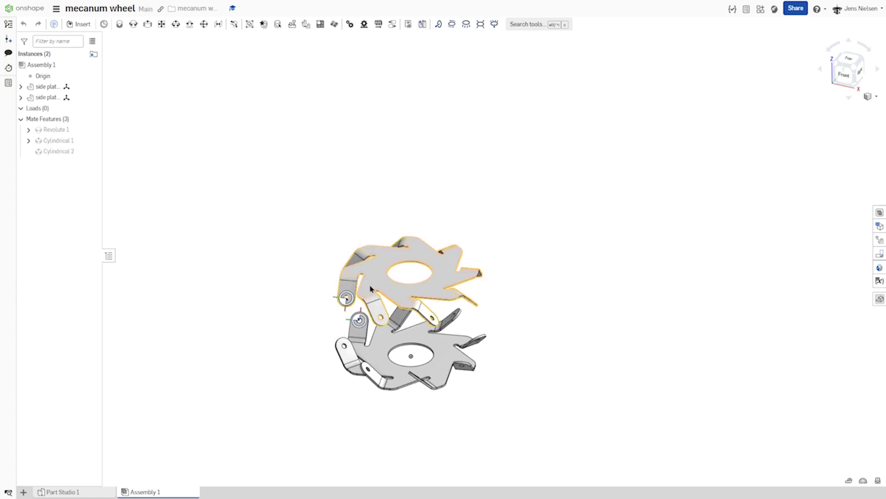
{"action": "key", "text": "shift+1"}
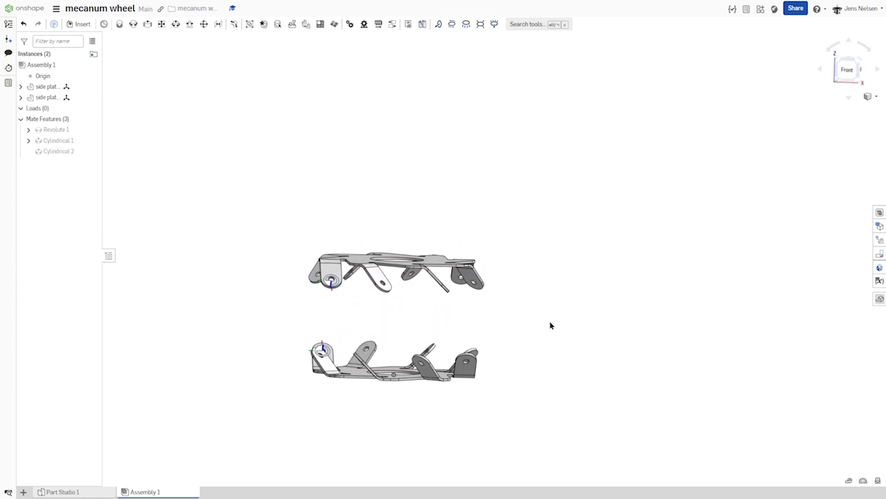
{"action": "key", "text": "shift+7"}
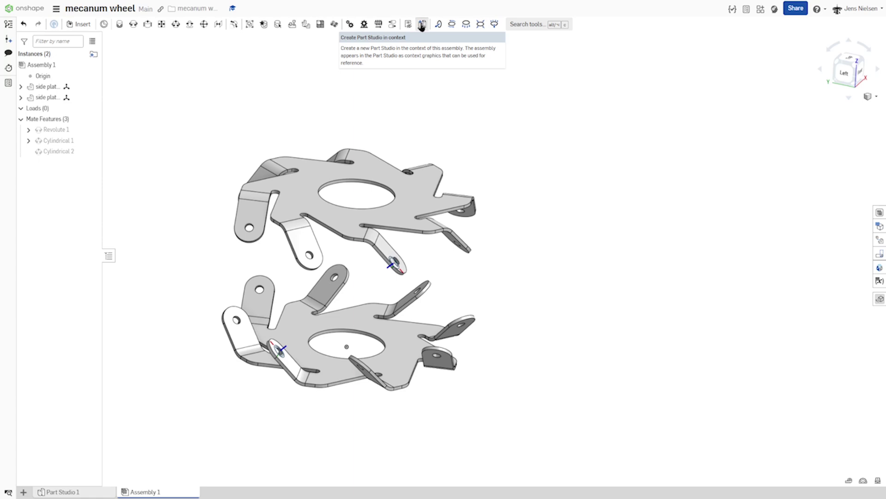
Step: Create a Part Studio in Assembly 1's context, with its origin at the lower plate's mate connector
{"action": "left_click", "coordinate": [421, 25]}
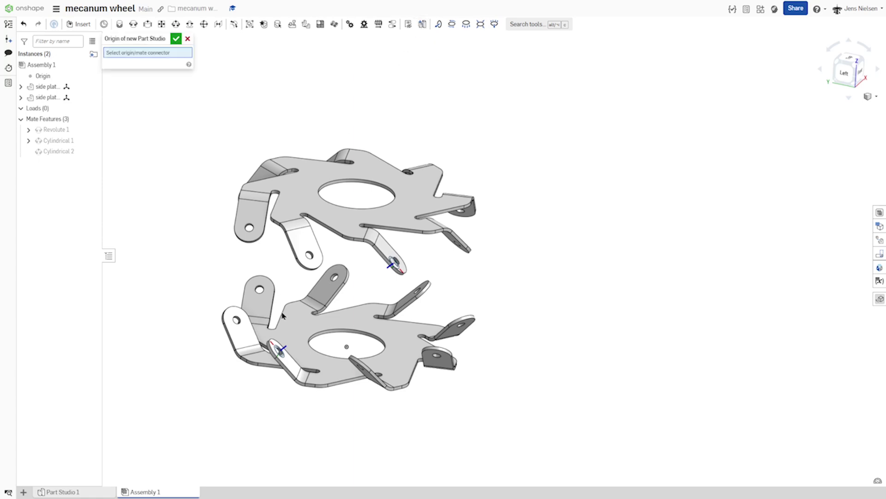
{"action": "left_click", "coordinate": [281, 349]}
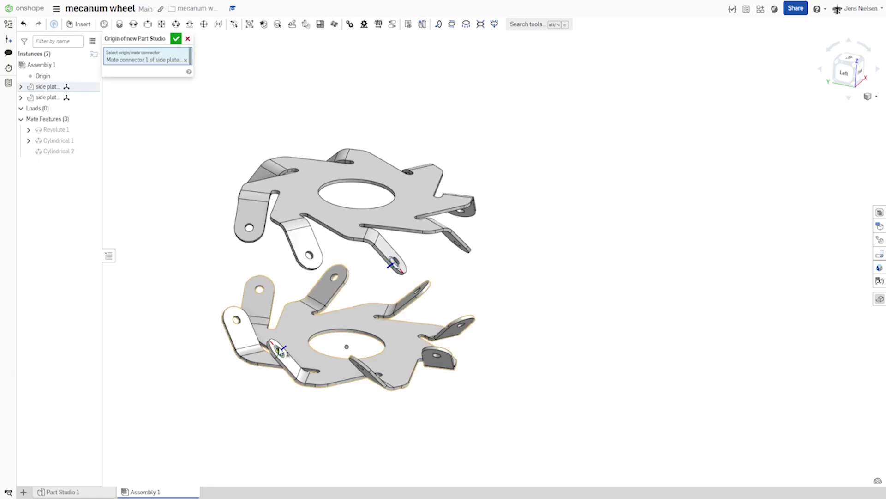
{"action": "left_click", "coordinate": [178, 40]}
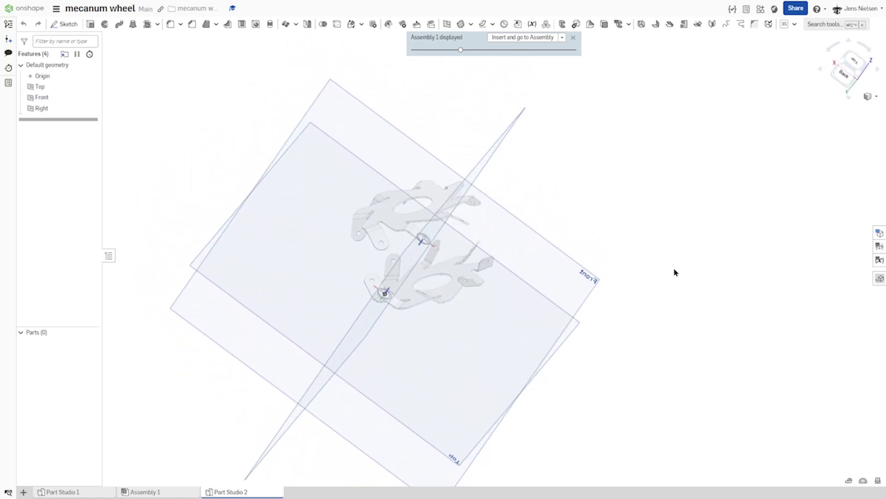
Step: Start a sketch on the Front plane, viewed normal, with the default planes hidden
{"action": "key", "text": "s"}
{"action": "left_click", "coordinate": [639, 279]}
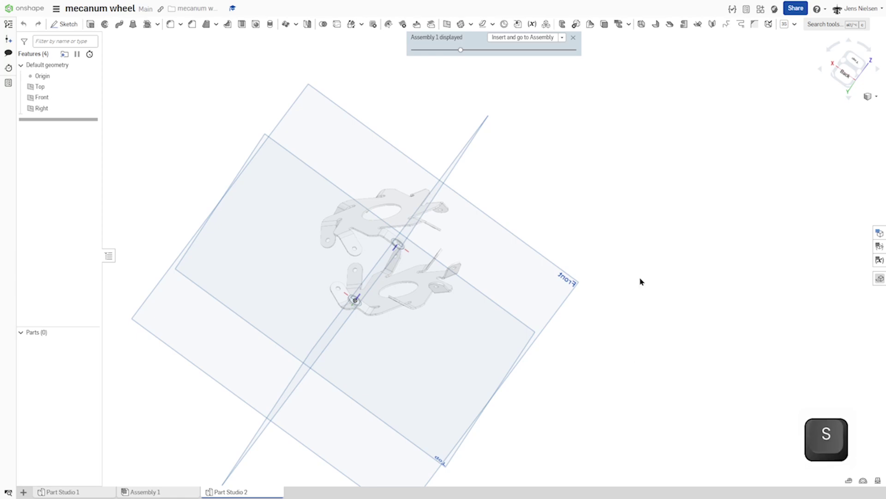
{"action": "left_click", "coordinate": [575, 282]}
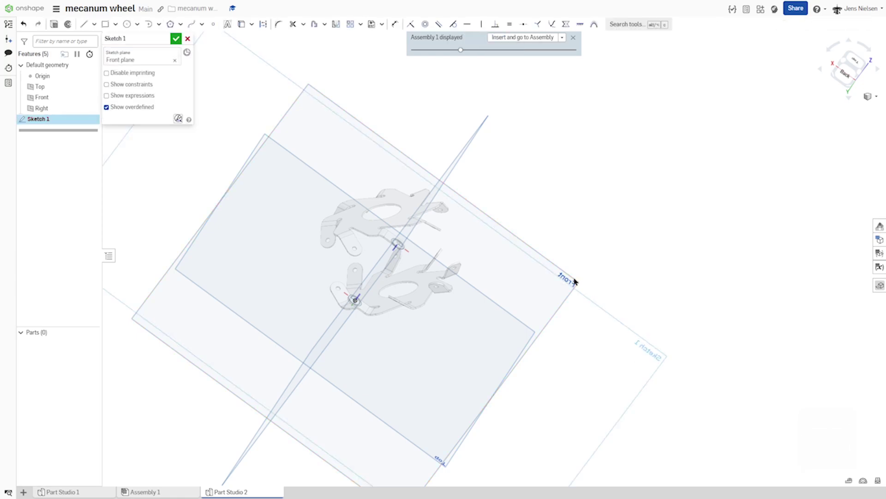
{"action": "key", "text": "n"}
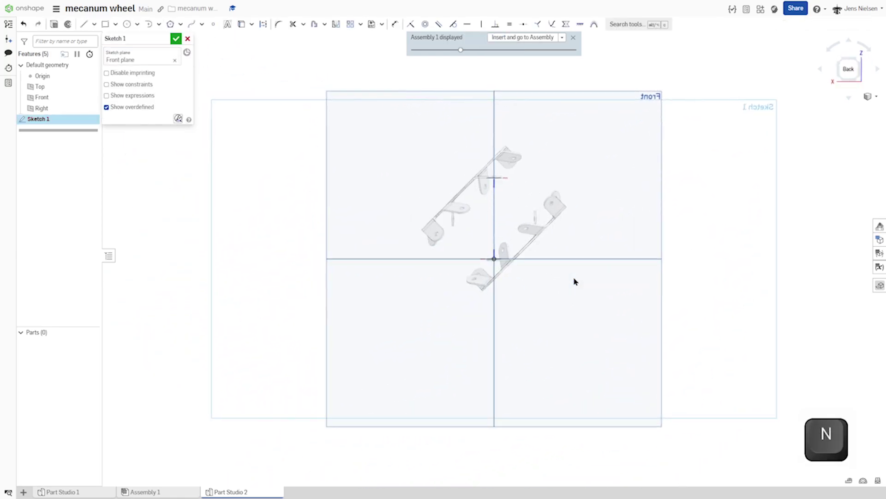
{"action": "key", "text": "p"}
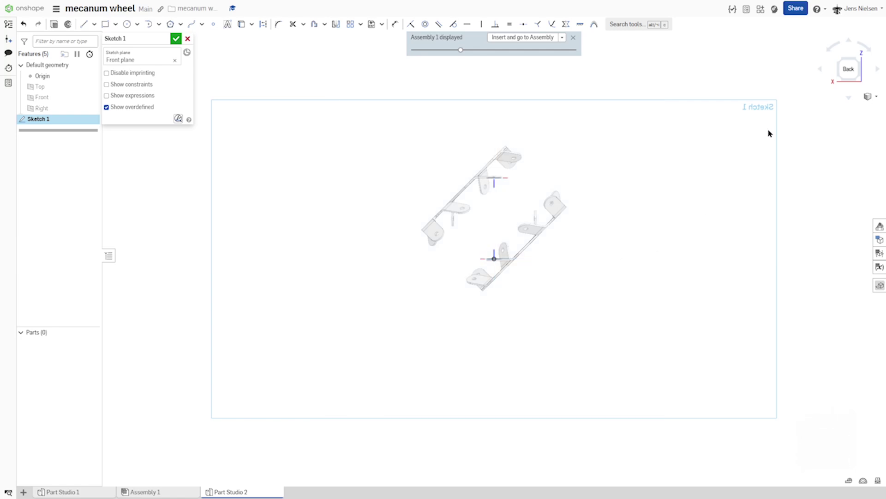
Step: Rotate the view until plate edges are vertical and project the plate edge near the origin
{"action": "left_click", "coordinate": [872, 52]}
{"action": "left_click", "coordinate": [872, 52]}
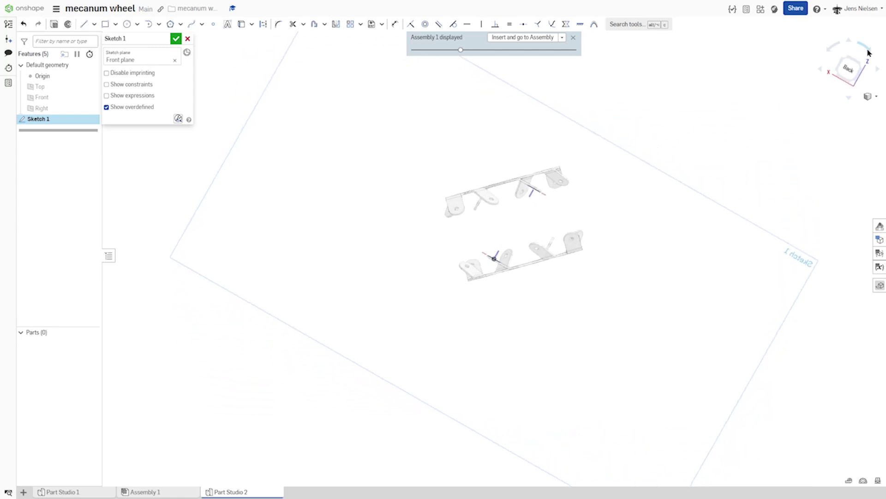
{"action": "left_click", "coordinate": [866, 52]}
{"action": "left_click", "coordinate": [865, 52]}
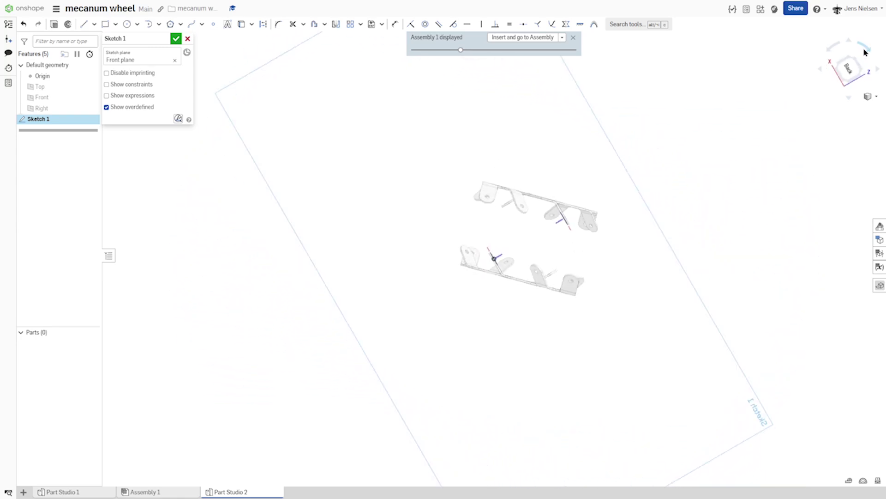
{"action": "left_click", "coordinate": [866, 52]}
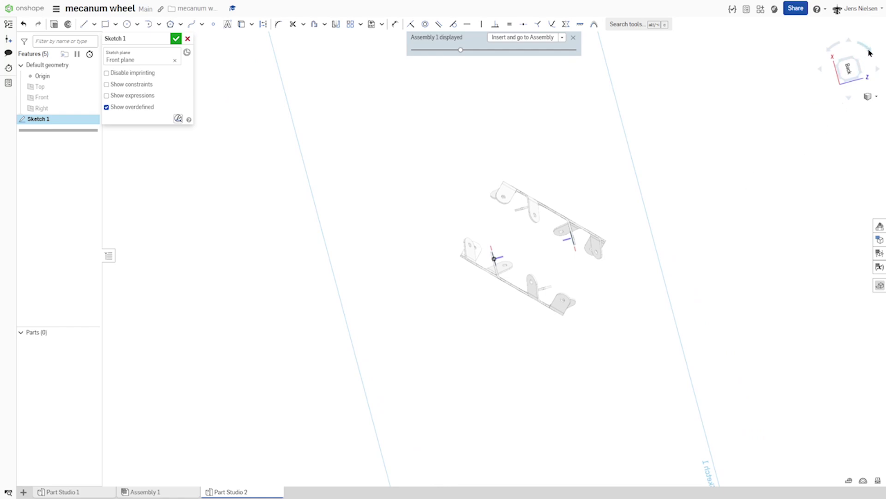
{"action": "left_click", "coordinate": [863, 54]}
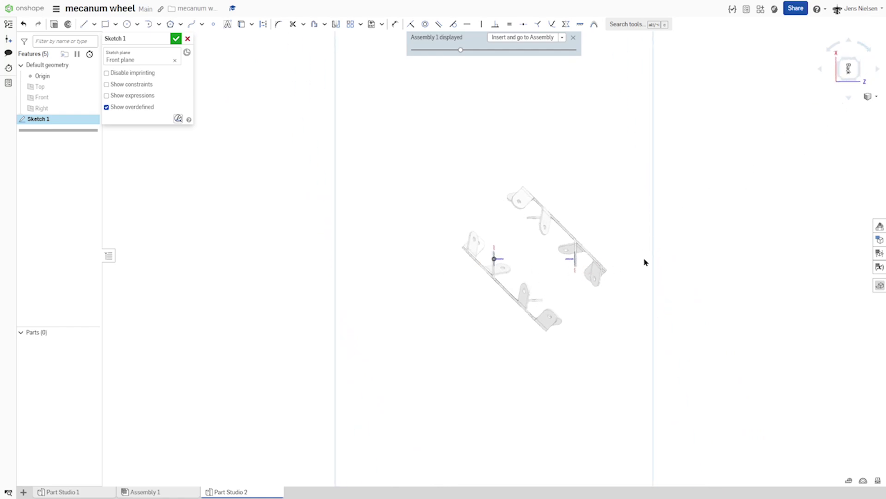
{"action": "scroll", "coordinate": [759, 263], "scroll_direction": "up", "scroll_amount": 10}
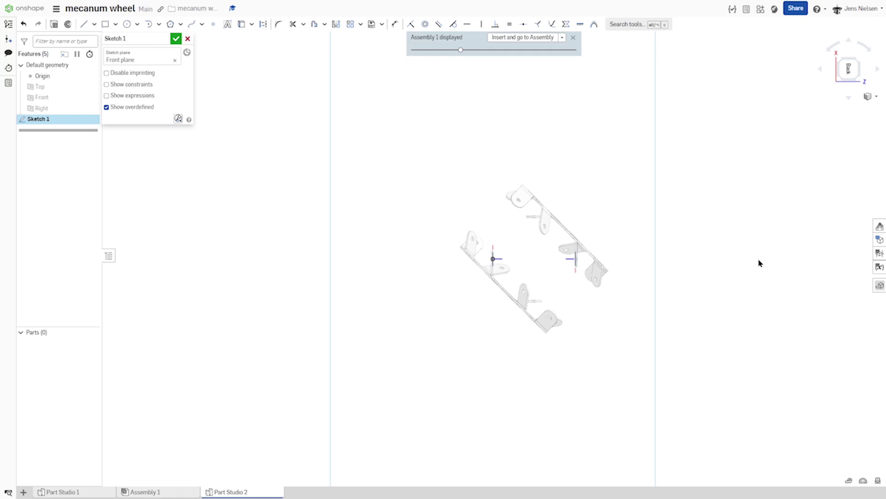
{"action": "scroll", "coordinate": [759, 263], "scroll_direction": "up", "scroll_amount": 2}
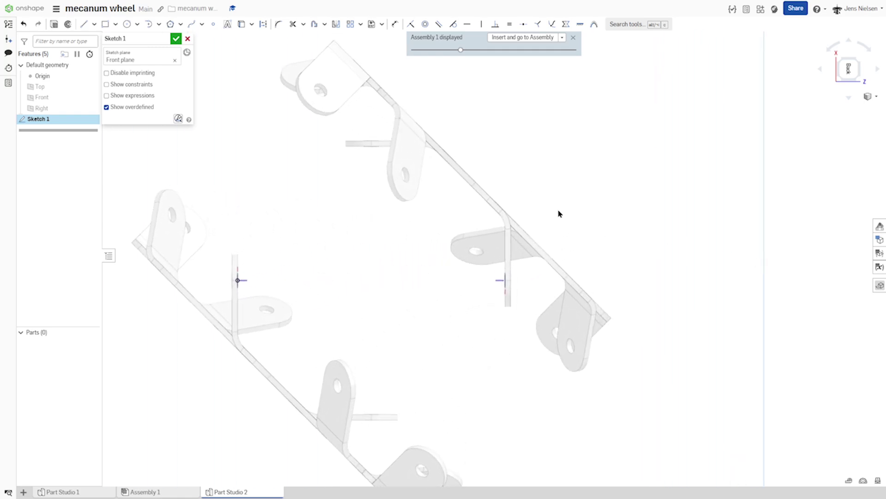
{"action": "key", "text": "u"}
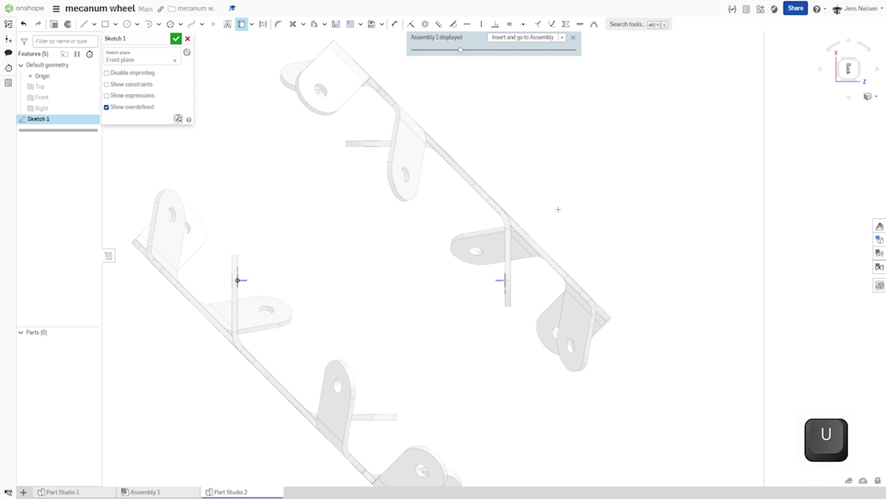
{"action": "left_click", "coordinate": [238, 262]}
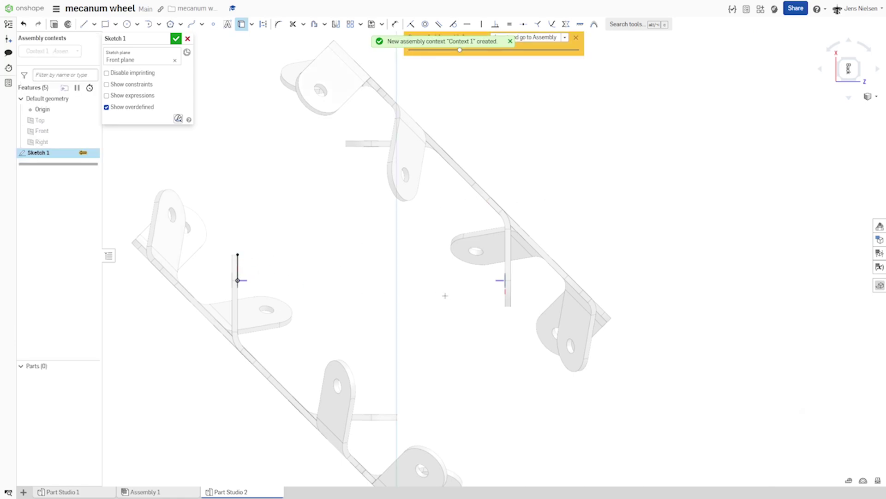
Step: Project the right plate edge and draw the 38.2 base line between the two side plates
{"action": "left_click", "coordinate": [504, 301]}
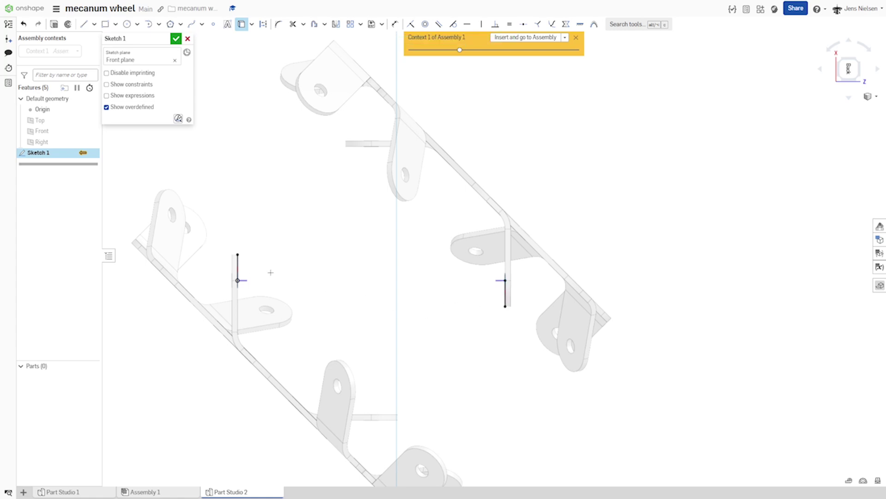
{"action": "key", "text": "l"}
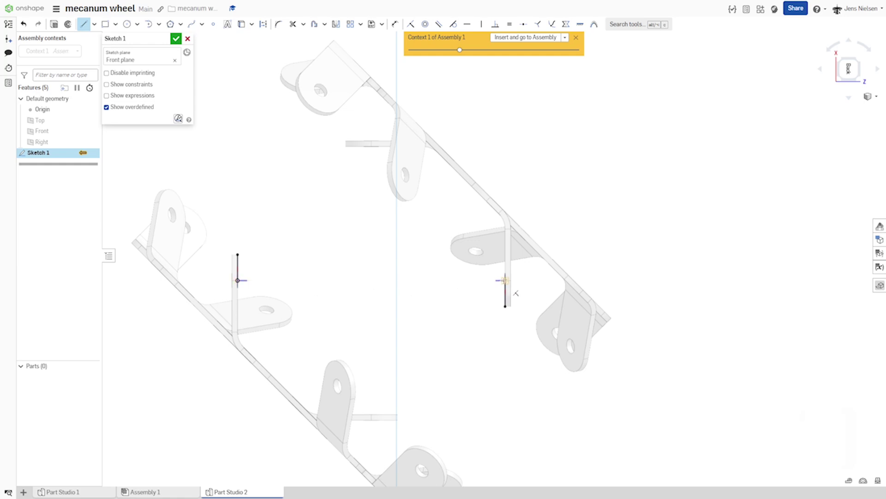
{"action": "left_click", "coordinate": [505, 280]}
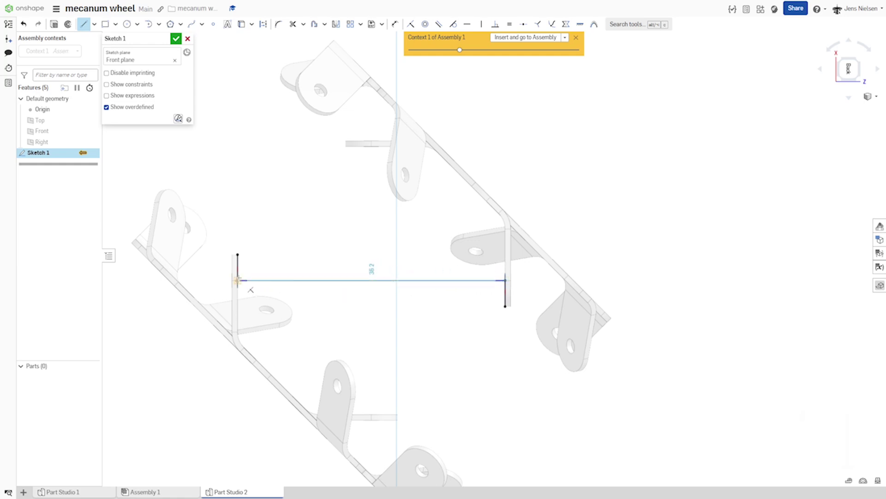
{"action": "left_click", "coordinate": [238, 280]}
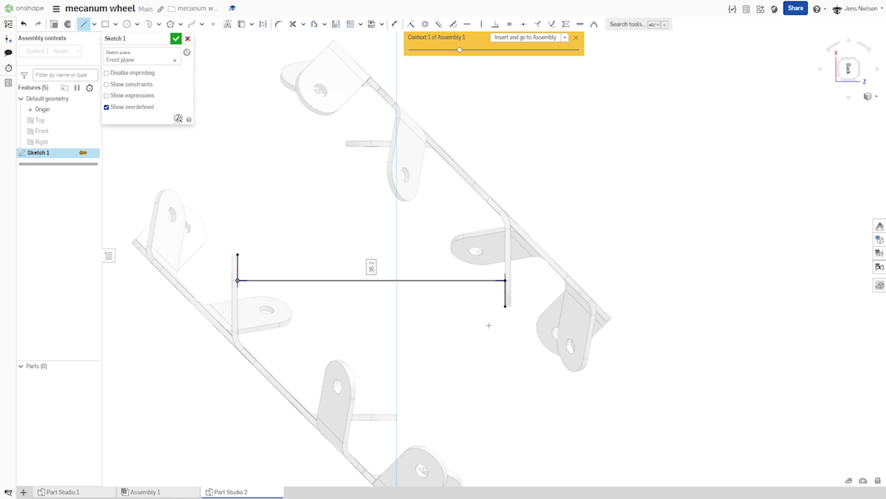
{"action": "key", "text": "Escape"}
Step: Add a vertical construction centreline at the base line's midpoint and a short vertical line near the left end
{"action": "key", "text": "l"}
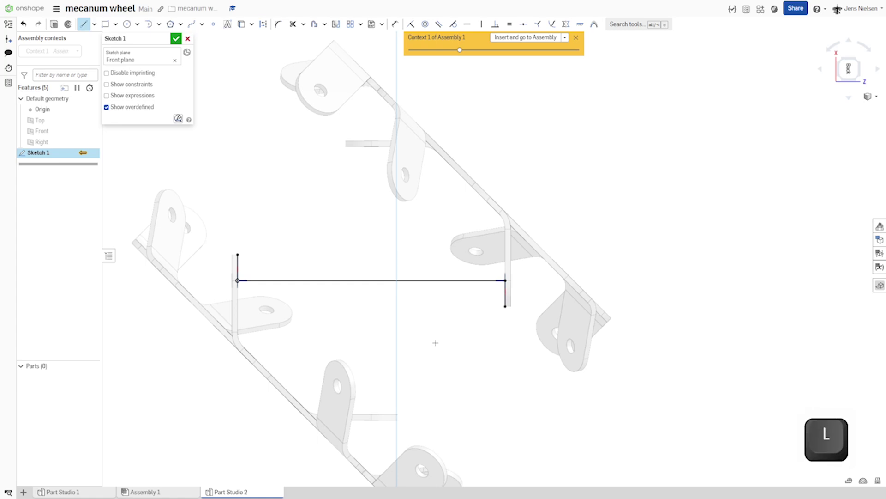
{"action": "key", "text": "q"}
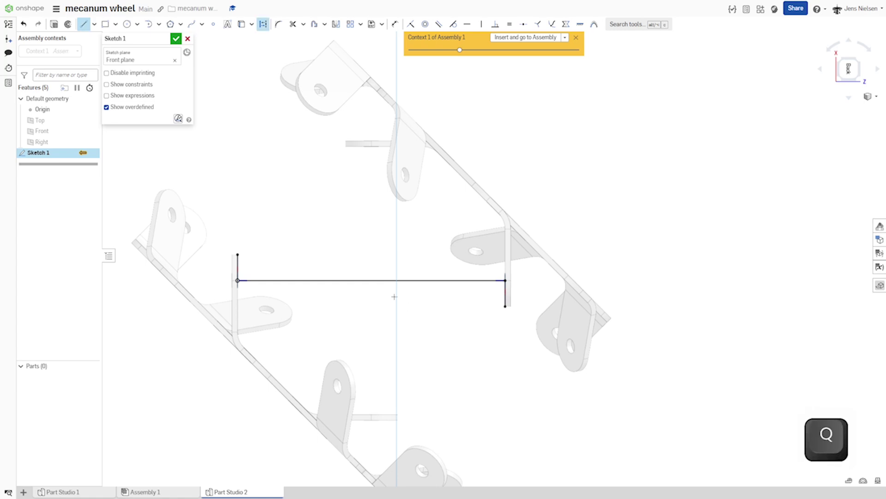
{"action": "left_click", "coordinate": [372, 280]}
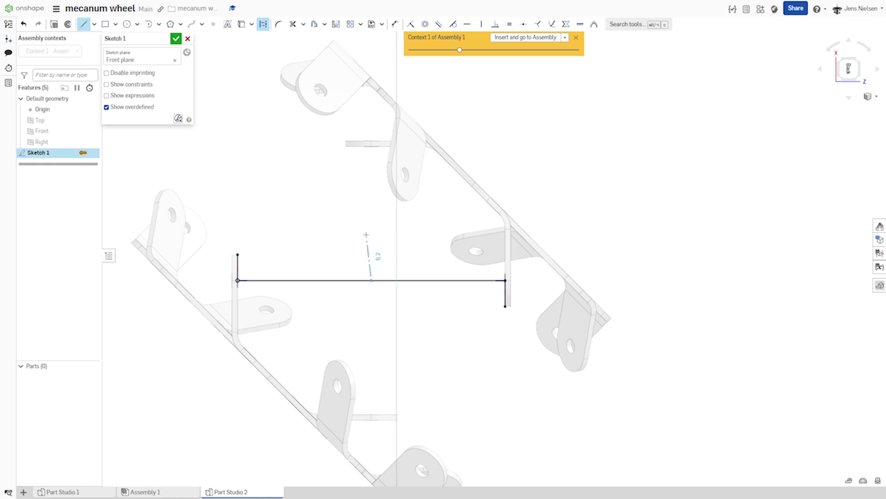
{"action": "left_click", "coordinate": [371, 235]}
{"action": "key", "text": "Escape"}
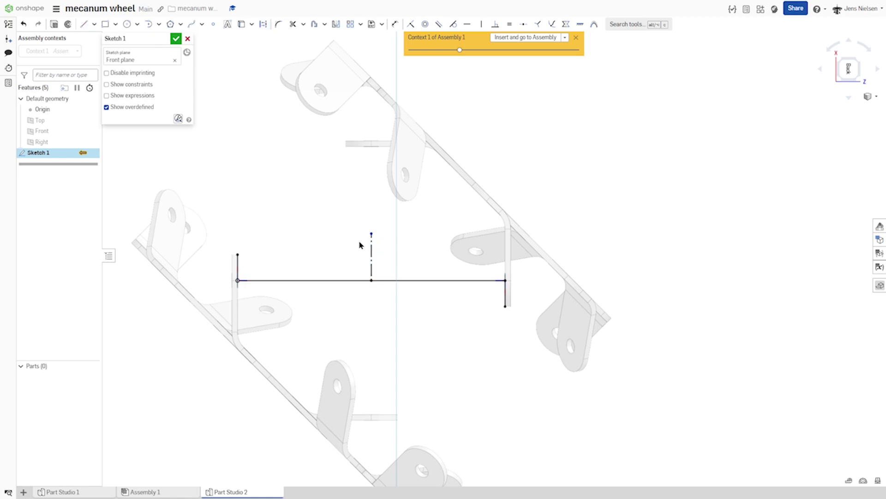
{"action": "key", "text": "l"}
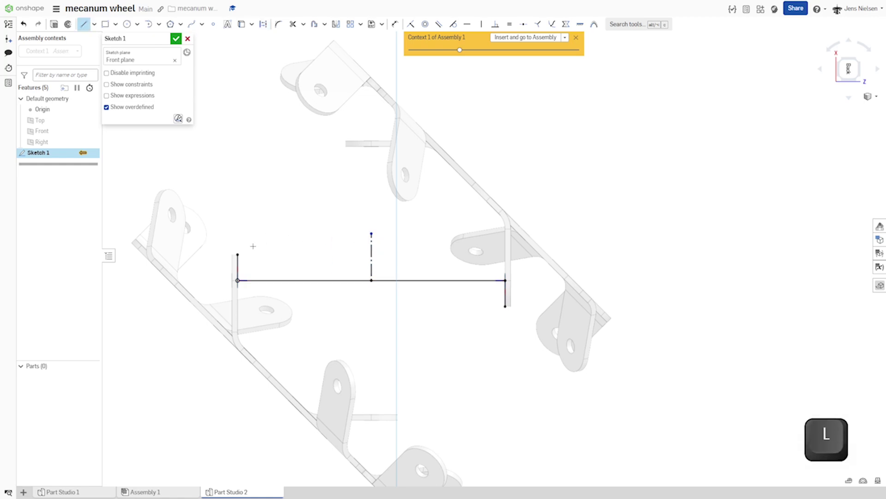
{"action": "left_click", "coordinate": [250, 279]}
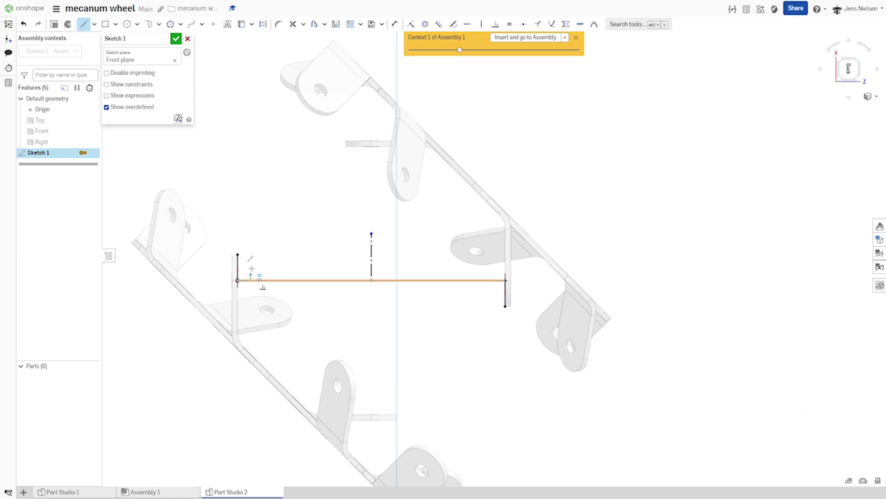
{"action": "left_click", "coordinate": [251, 240]}
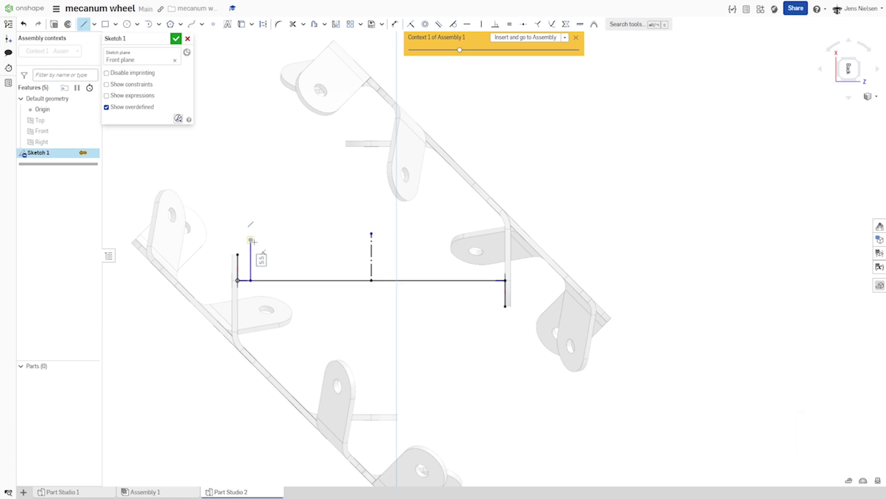
{"action": "key", "text": "Escape"}
Step: Dimension the short line's gap from the left plate edge as 0.6
{"action": "key", "text": "d"}
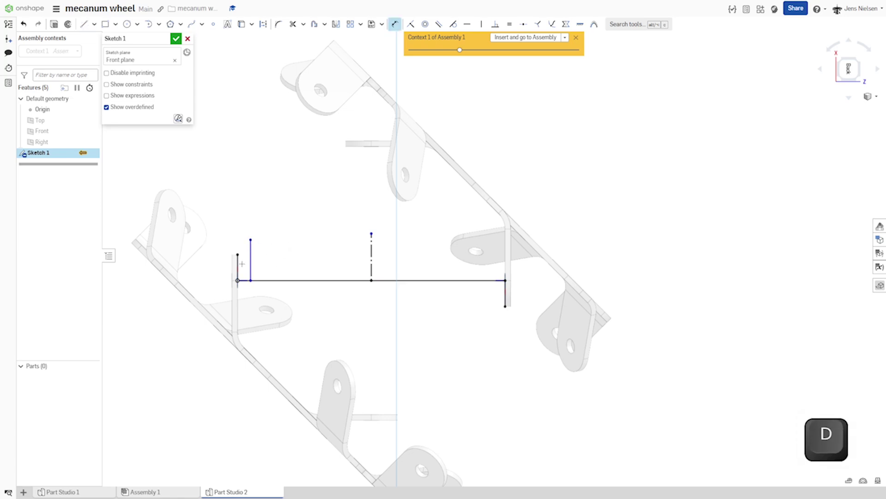
{"action": "left_click", "coordinate": [251, 261]}
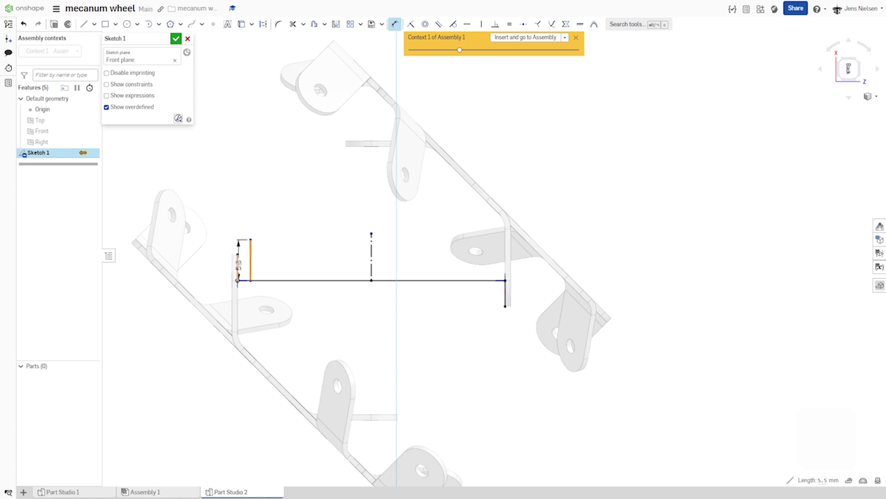
{"action": "left_click", "coordinate": [238, 259]}
{"action": "left_click", "coordinate": [237, 224]}
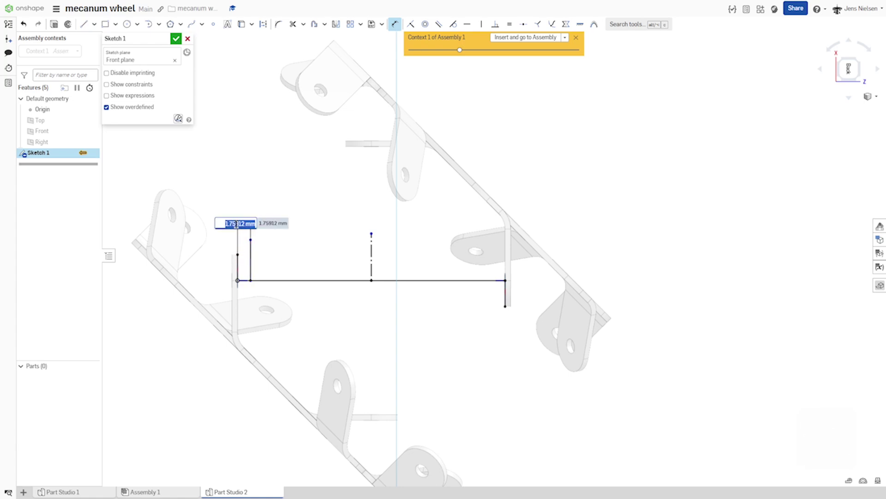
{"action": "type", "text": "0.6"}
{"action": "key", "text": "Return"}
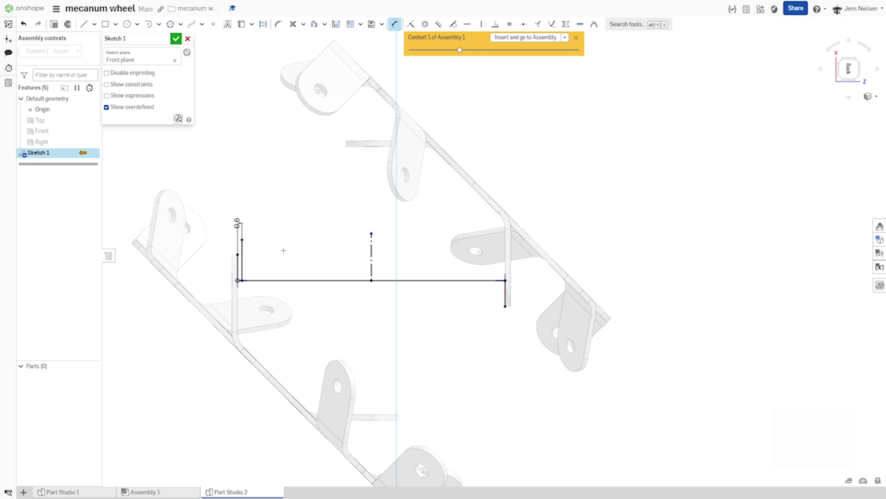
Step: Dimension the short line 5.6 tall and set a 0 vertical offset between its top and the centreline's top
{"action": "left_click", "coordinate": [242, 264]}
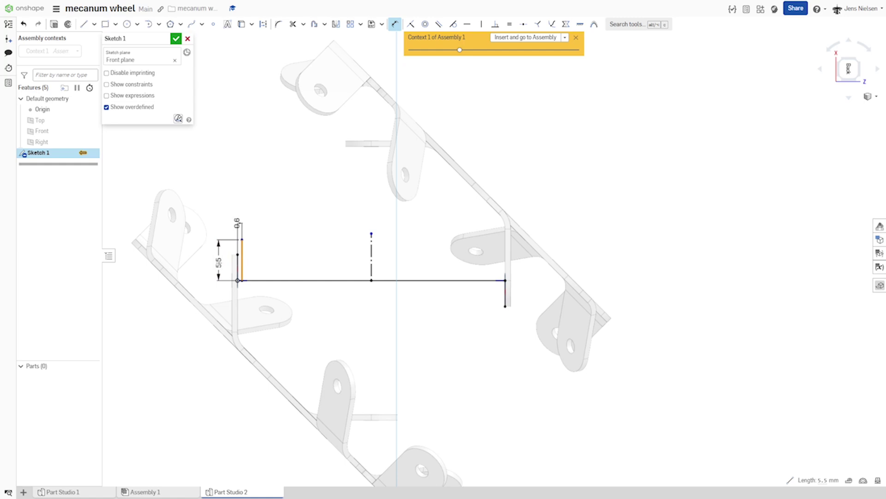
{"action": "left_click", "coordinate": [219, 262]}
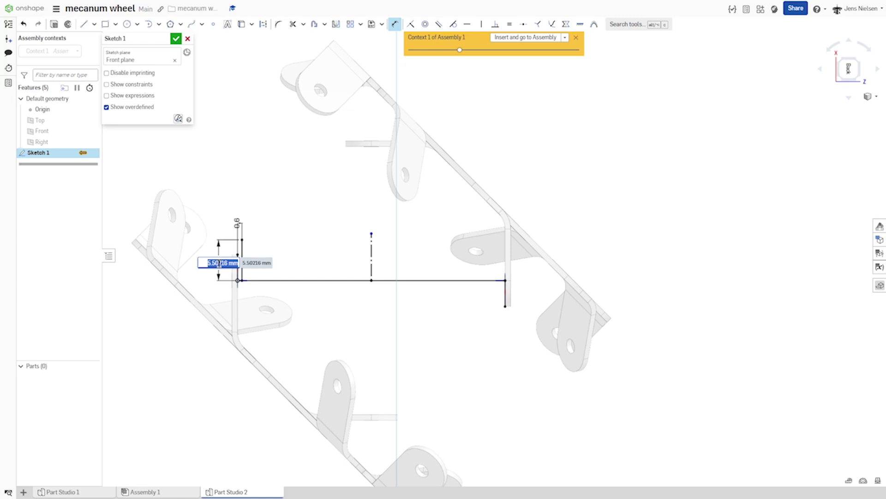
{"action": "type", "text": "5.6"}
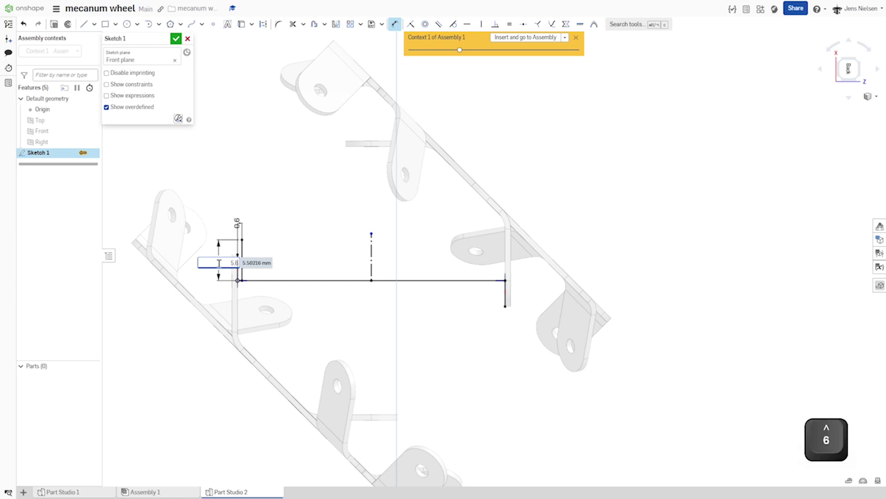
{"action": "key", "text": "Return"}
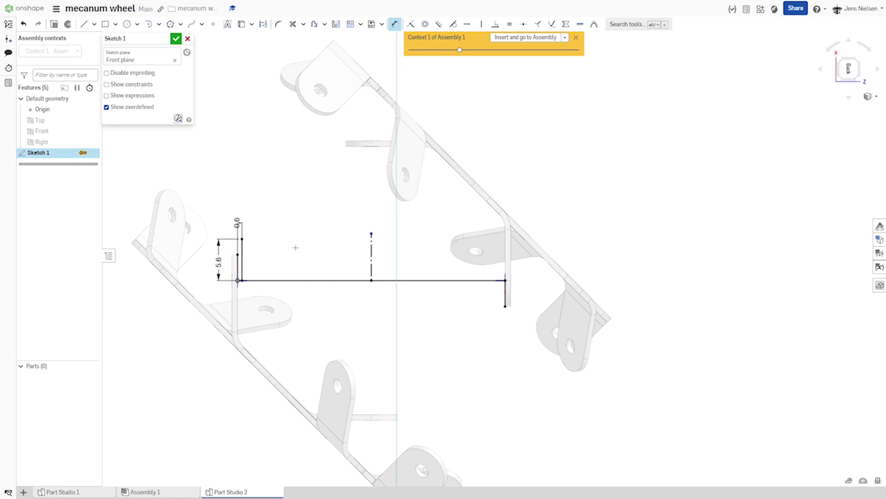
{"action": "left_click", "coordinate": [242, 239]}
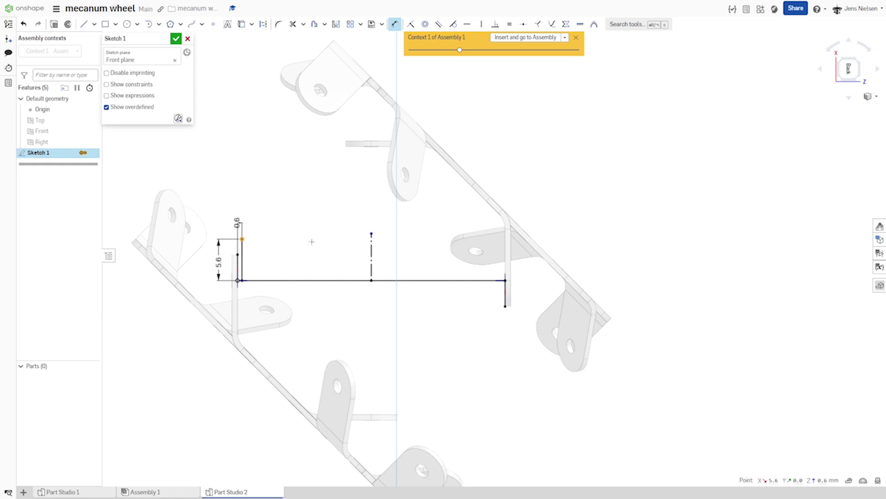
{"action": "left_click", "coordinate": [371, 233]}
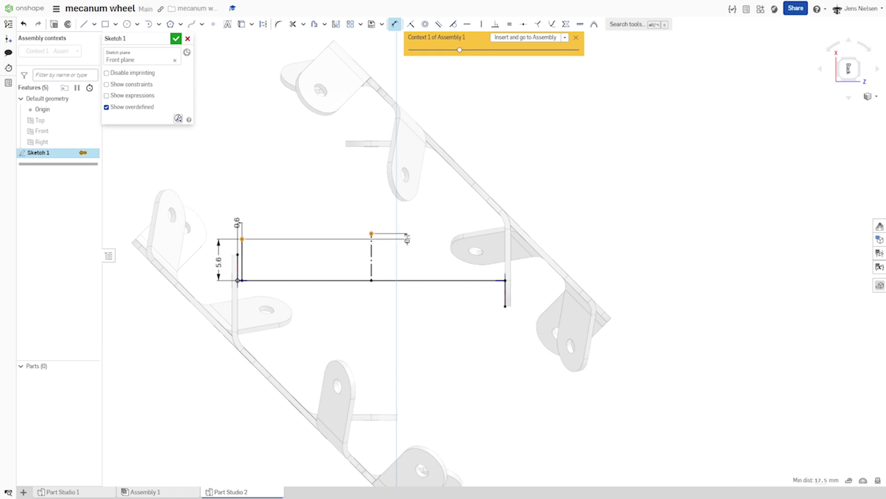
{"action": "left_click", "coordinate": [408, 239]}
{"action": "type", "text": "0"}
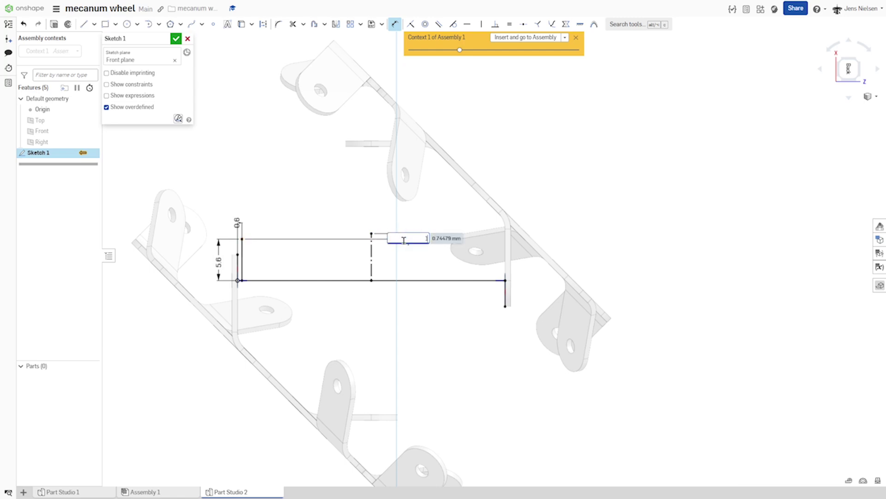
{"action": "key", "text": "Return"}
{"action": "key", "text": "Escape"}
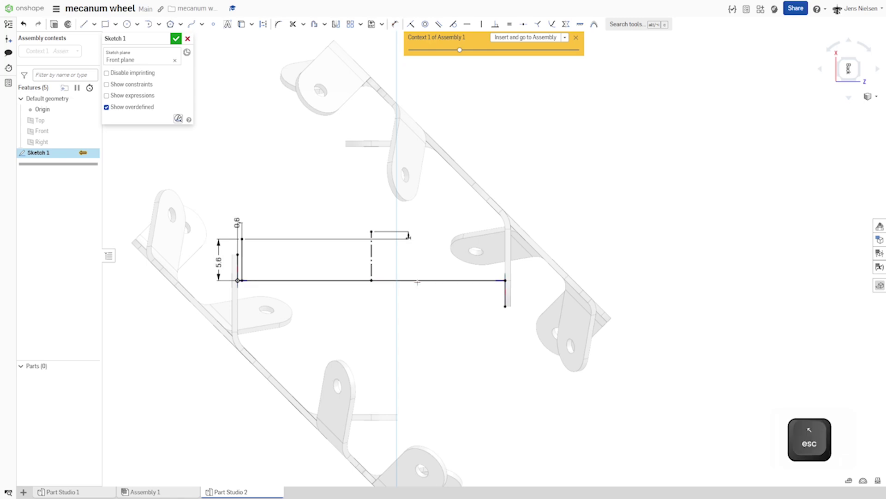
Step: Mirror the short vertical line to the right across the centreline
{"action": "left_click", "coordinate": [336, 24]}
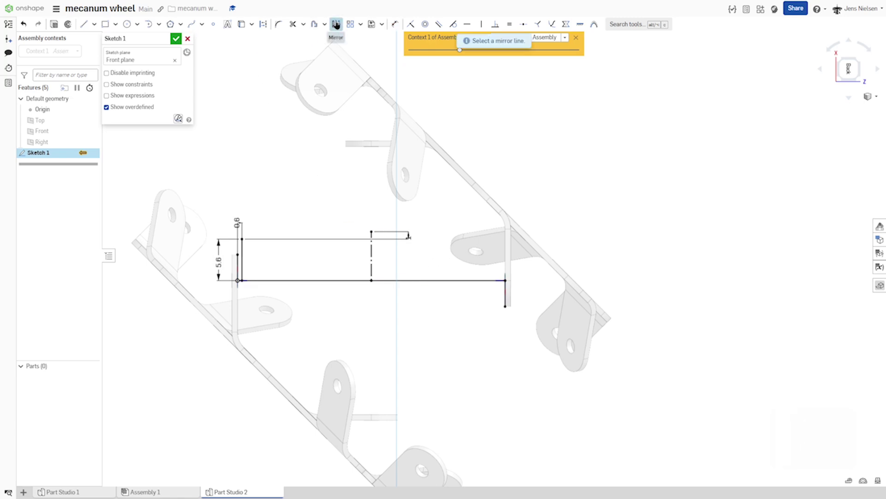
{"action": "left_click", "coordinate": [371, 258]}
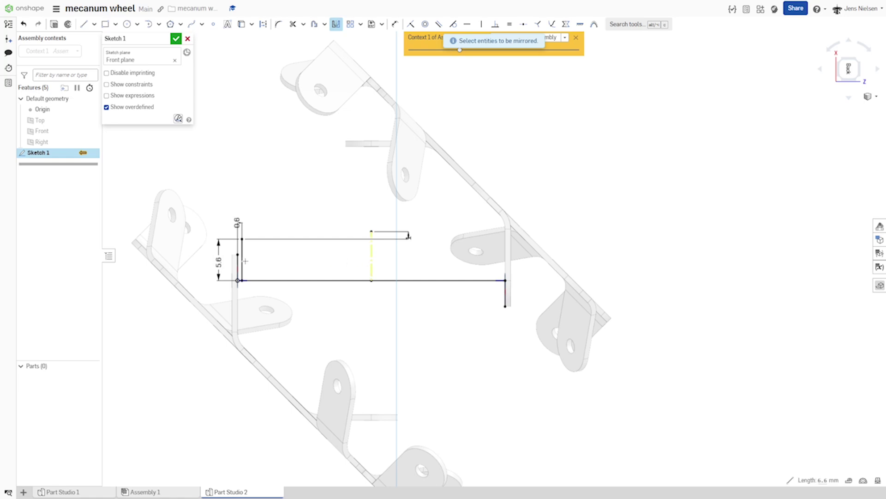
{"action": "left_click", "coordinate": [242, 262]}
Step: Draw an upward 3-point arc joining both line tops, coincident with the centreline's top point
{"action": "key", "text": "a"}
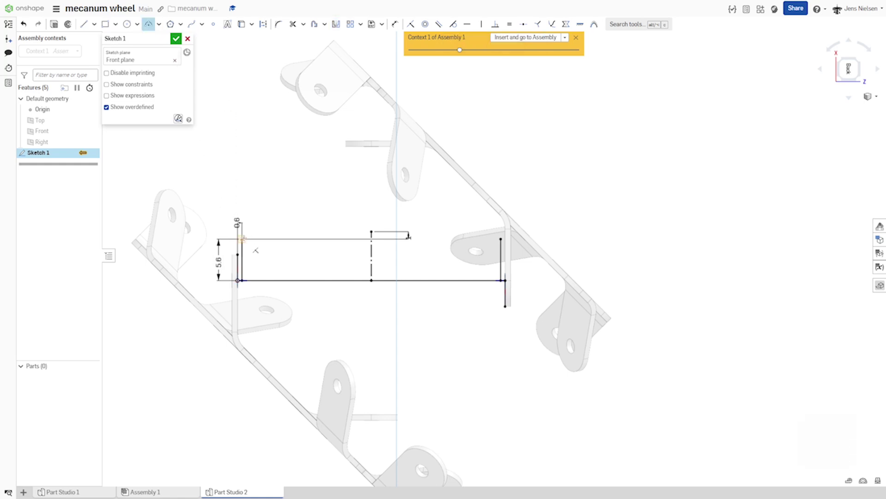
{"action": "mouse_move", "coordinate": [242, 239]}
{"action": "left_mouse_down"}
{"action": "mouse_move", "coordinate": [326, 222]}
{"action": "mouse_move", "coordinate": [459, 226]}
{"action": "mouse_move", "coordinate": [501, 239]}
{"action": "left_mouse_up"}
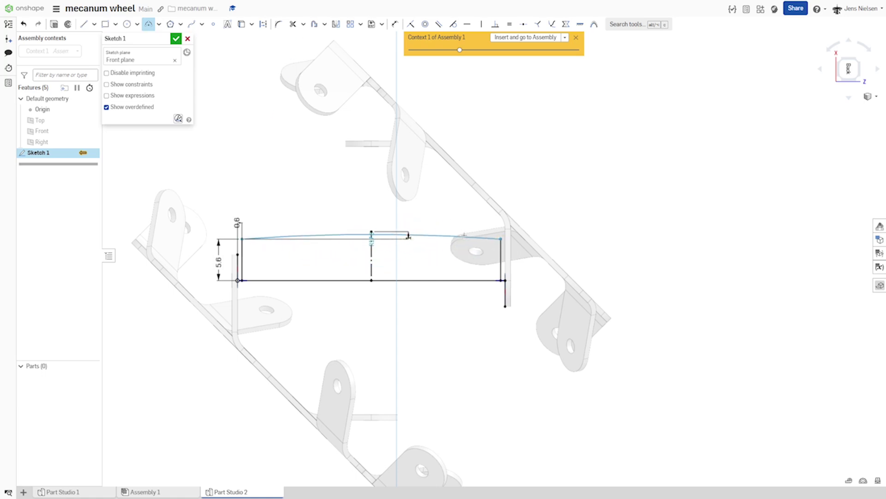
{"action": "left_click", "coordinate": [433, 226]}
{"action": "key", "text": "Escape"}
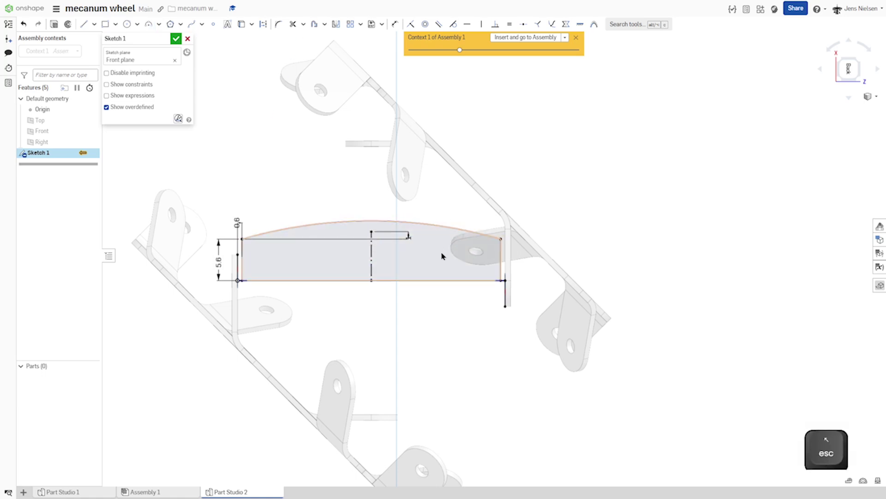
{"action": "key", "text": "i"}
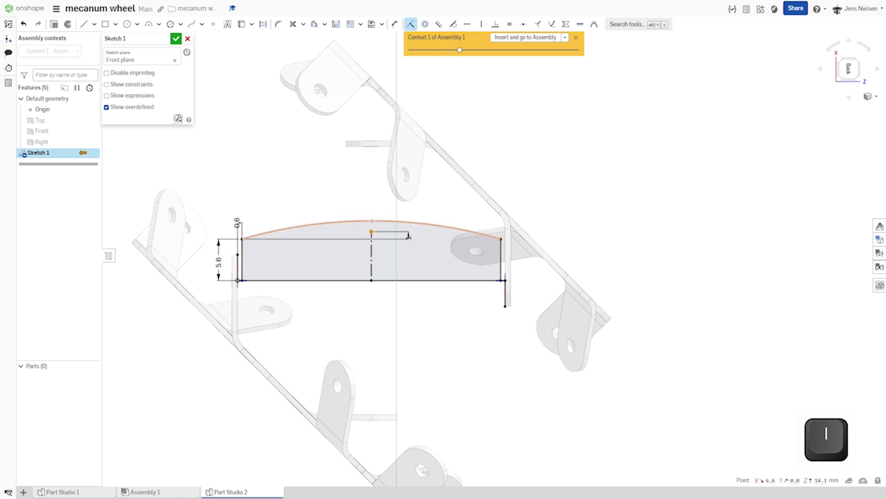
{"action": "left_click", "coordinate": [372, 232]}
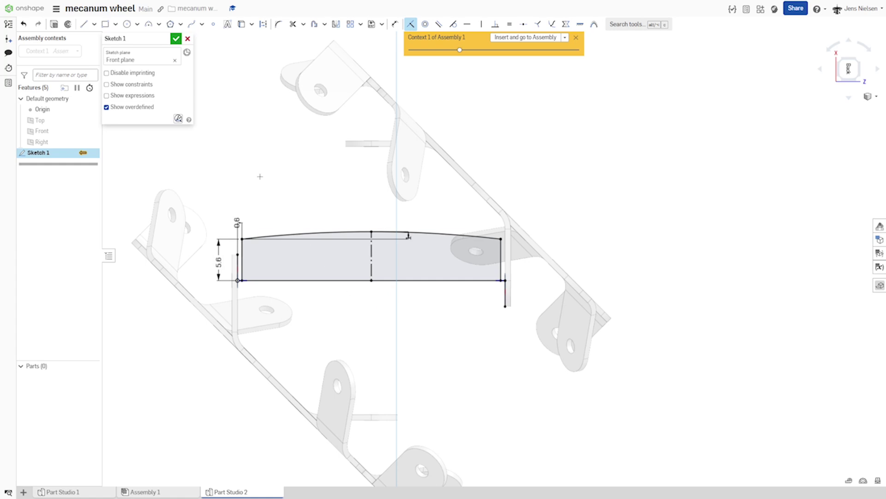
Step: Accept Sketch 1 and revolve its region a full turn around the bottom edge, forming Part 1
{"action": "left_click", "coordinate": [177, 39]}
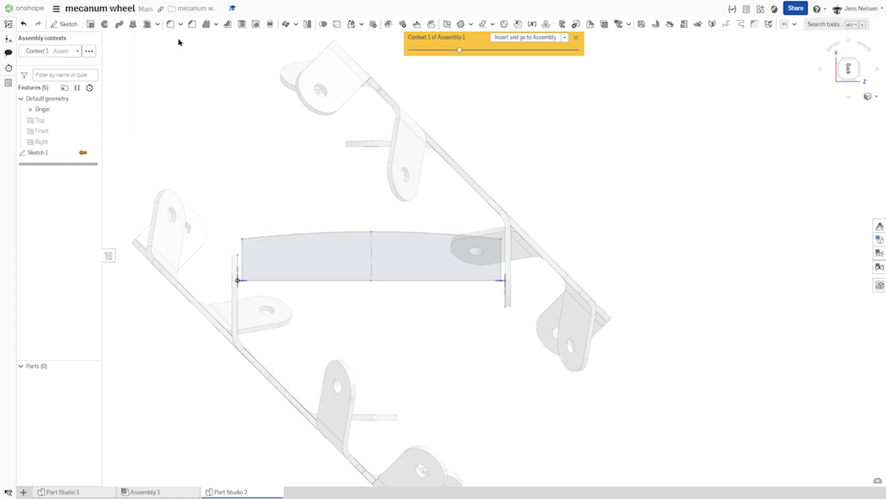
{"action": "left_click", "coordinate": [106, 26]}
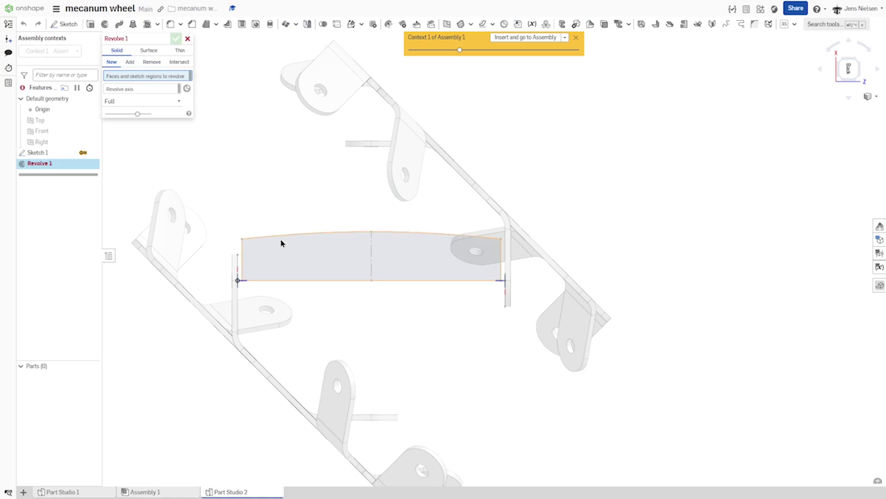
{"action": "left_click", "coordinate": [286, 259]}
{"action": "left_click", "coordinate": [157, 96]}
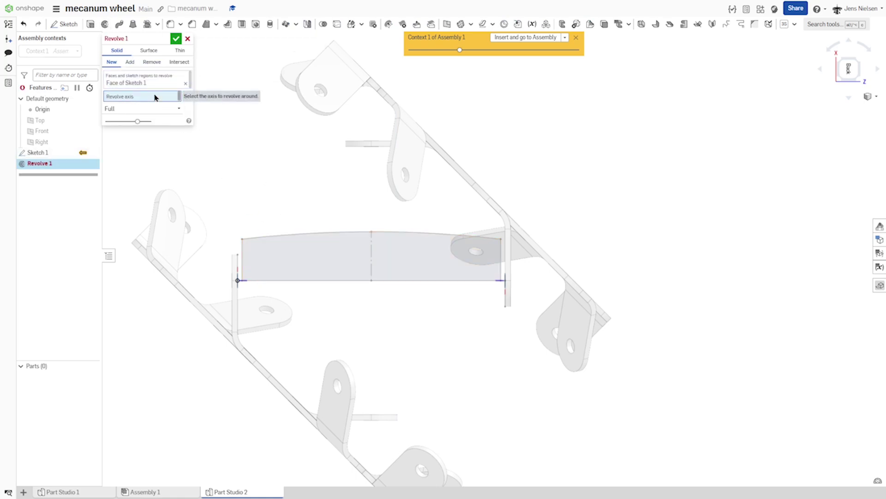
{"action": "left_click", "coordinate": [286, 280]}
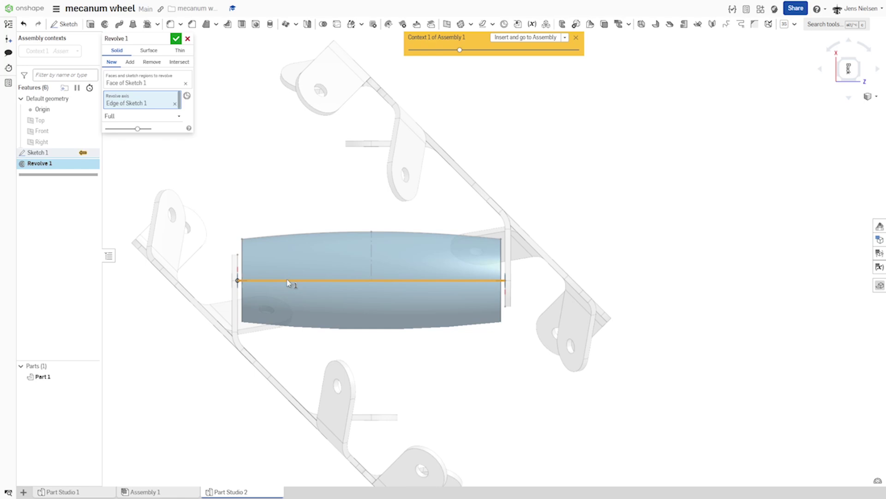
{"action": "left_click", "coordinate": [176, 39]}
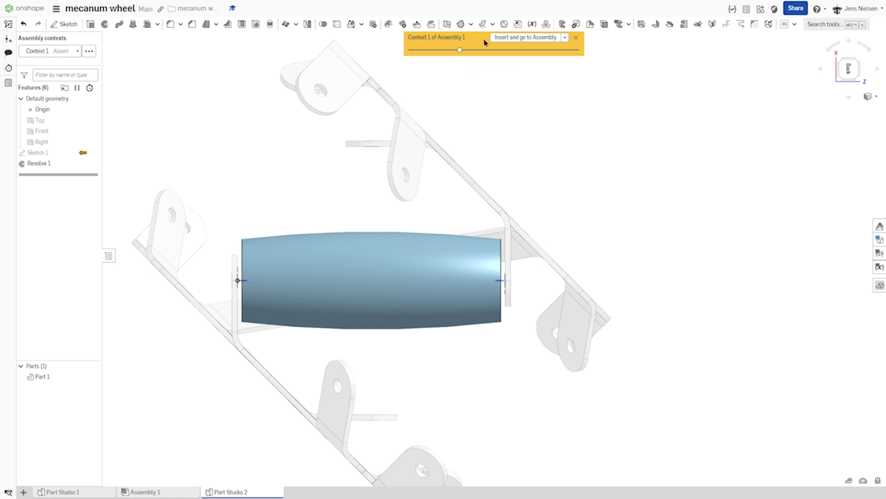
Step: Start a helix defined by axis, using the roller's end edge
{"action": "left_click", "coordinate": [493, 24]}
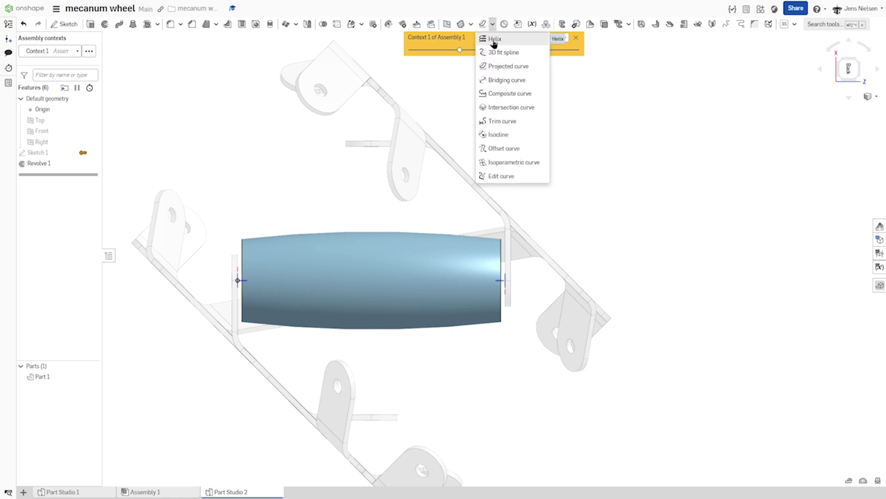
{"action": "left_click", "coordinate": [494, 40]}
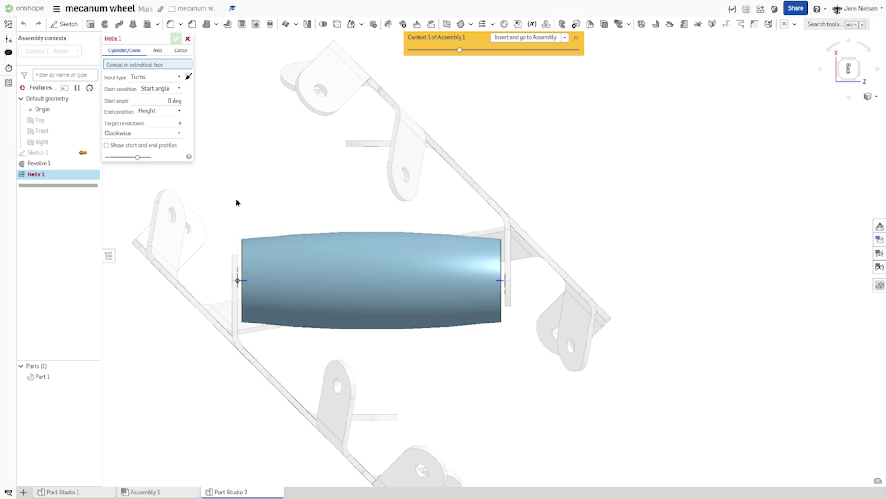
{"action": "left_click", "coordinate": [158, 51]}
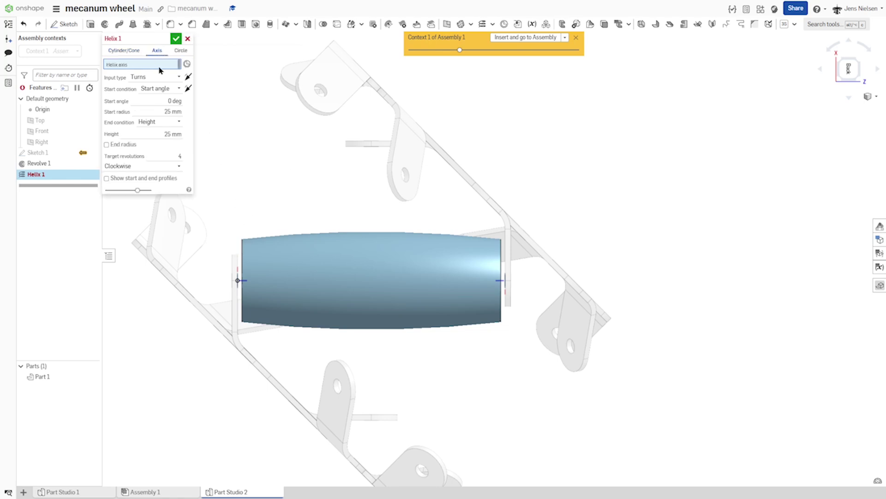
{"action": "left_click", "coordinate": [242, 252]}
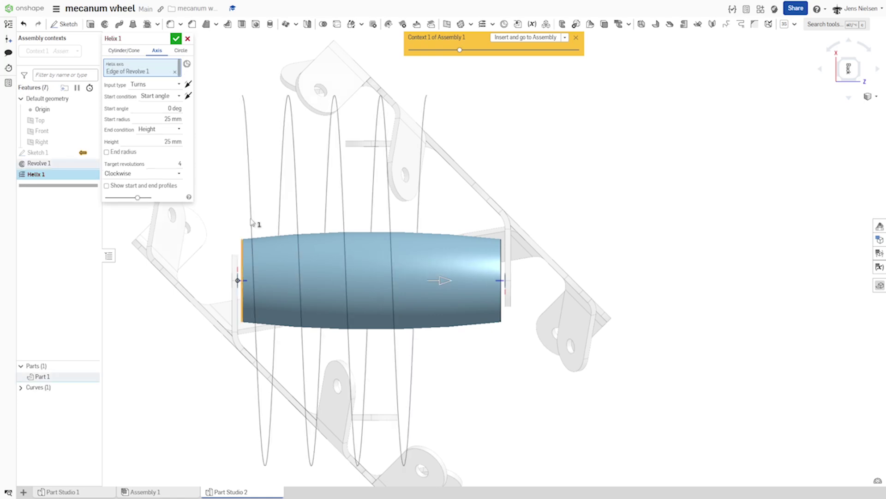
Step: Give the helix 40 mm height, 3 revolutions and 9 mm start radius, and accept it
{"action": "left_click", "coordinate": [175, 141]}
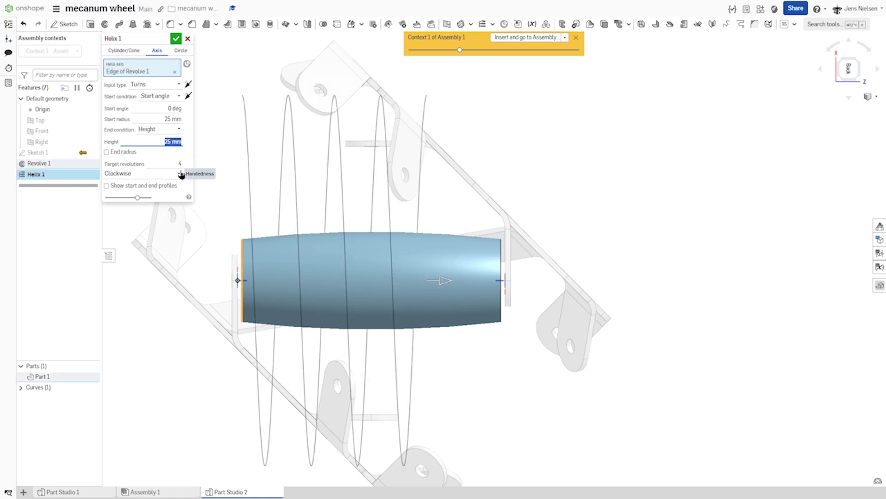
{"action": "type", "text": "40"}
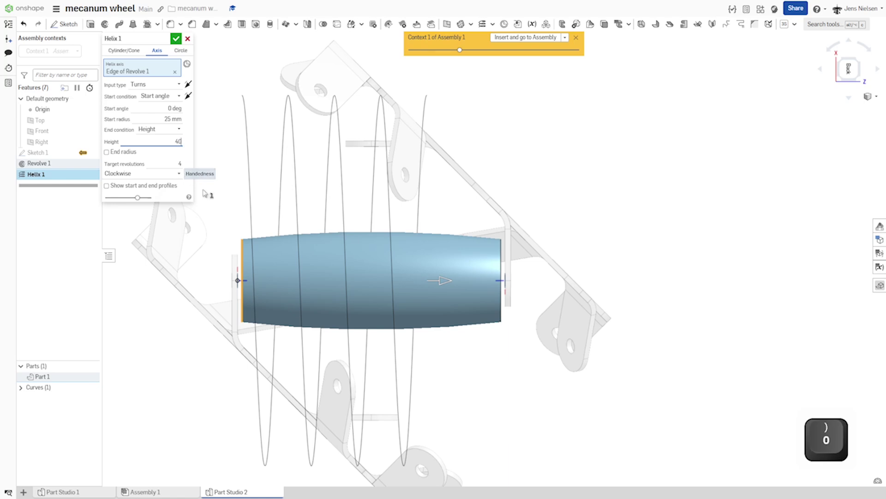
{"action": "left_click", "coordinate": [178, 164]}
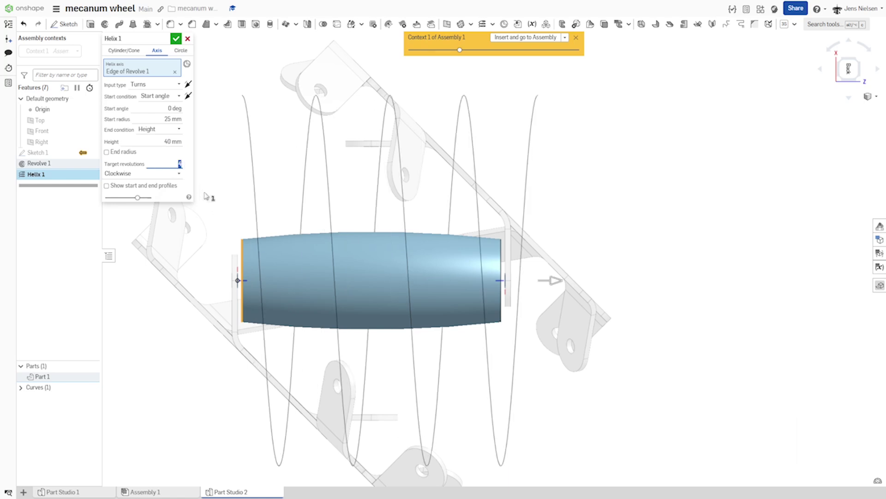
{"action": "type", "text": "3"}
{"action": "left_click", "coordinate": [178, 119]}
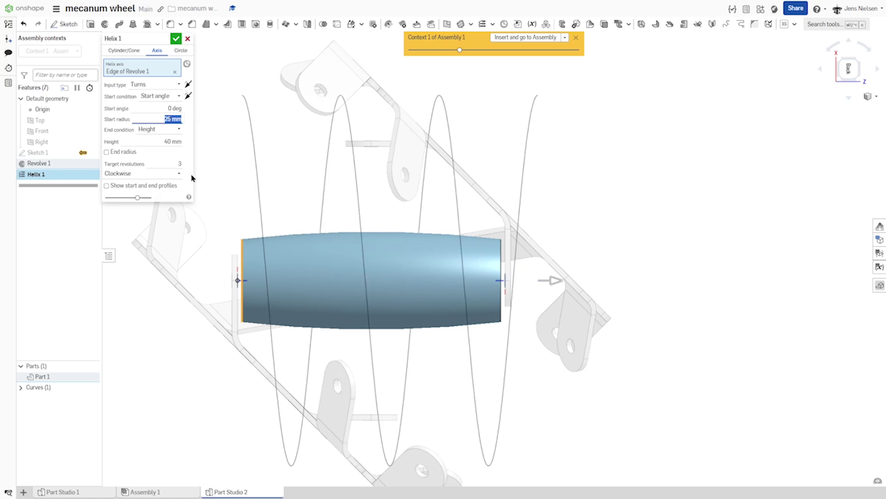
{"action": "type", "text": "9"}
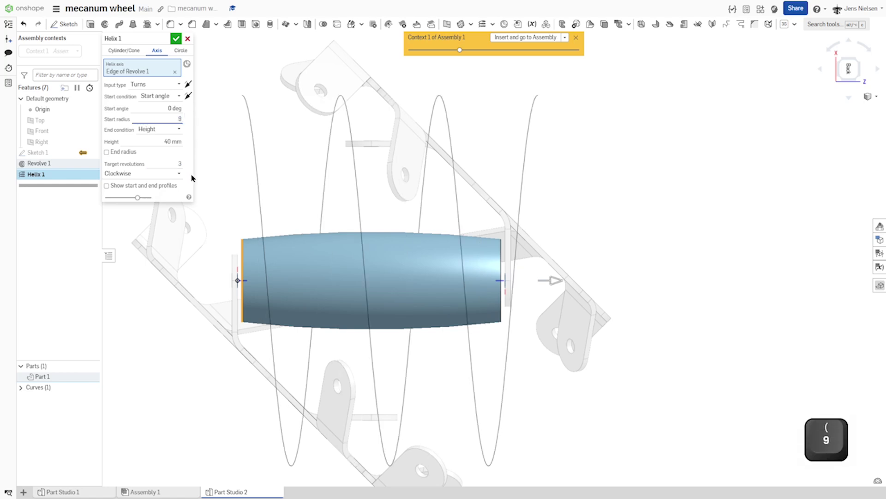
{"action": "key", "text": "Tab"}
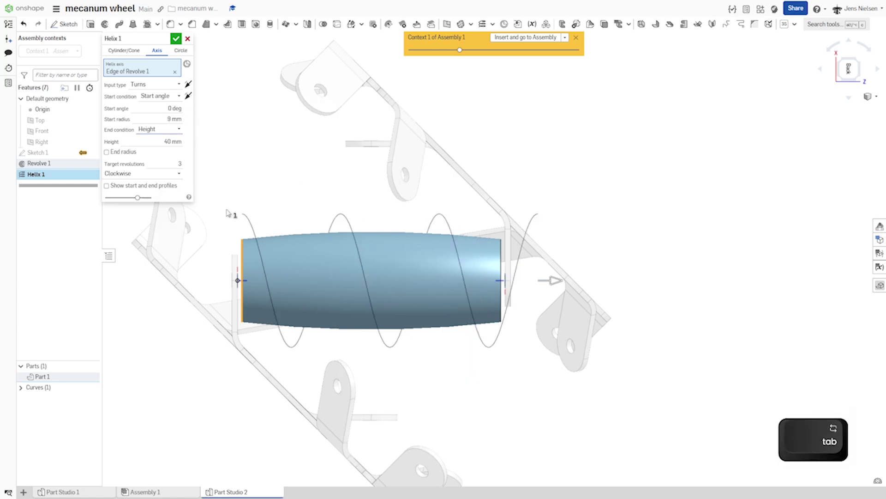
{"action": "left_click", "coordinate": [178, 41]}
{"action": "right_click_drag", "start_coordinate": [539, 188], "coordinate": [374, 308]}
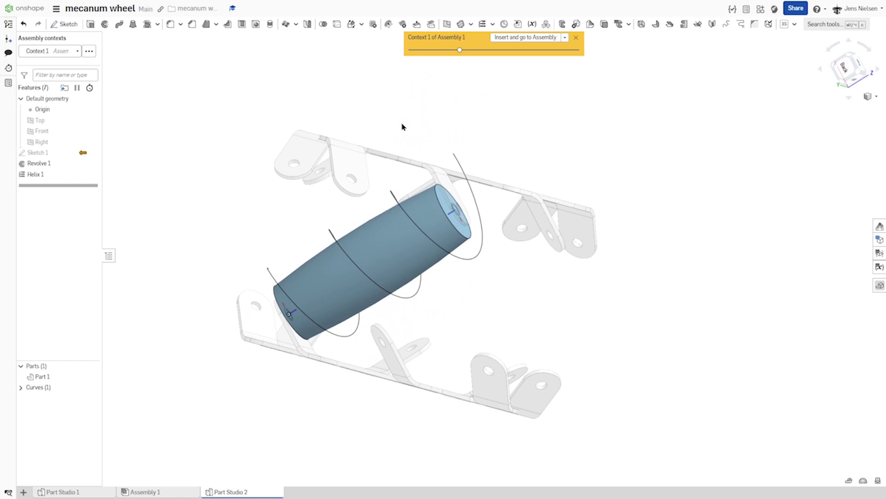
Step: Project Helix 1 normal to target onto the roller's curved face
{"action": "left_click", "coordinate": [493, 25]}
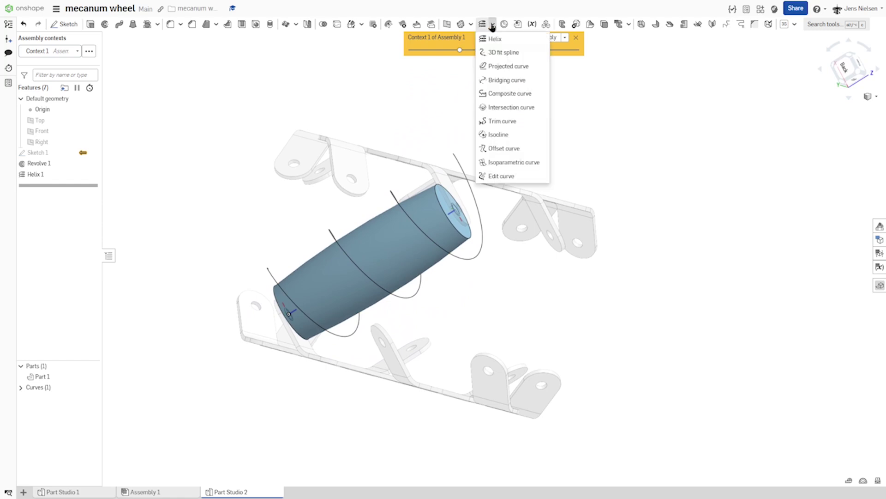
{"action": "left_click", "coordinate": [516, 66]}
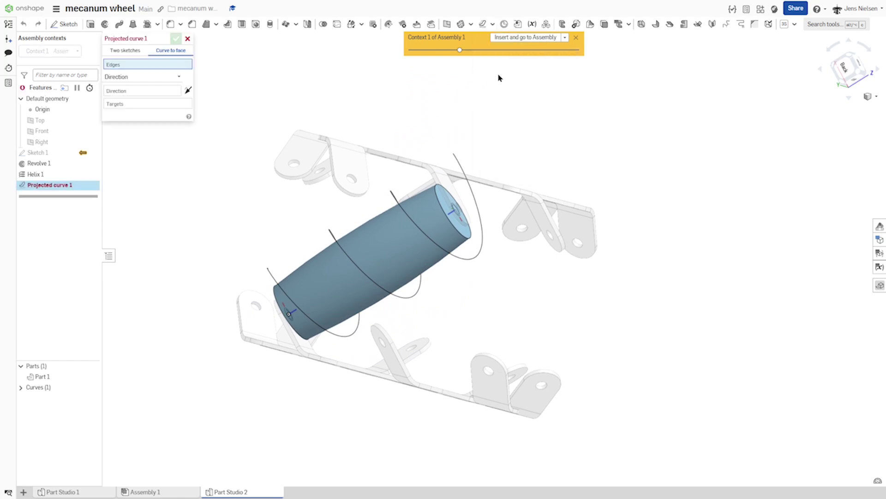
{"action": "left_click", "coordinate": [475, 199]}
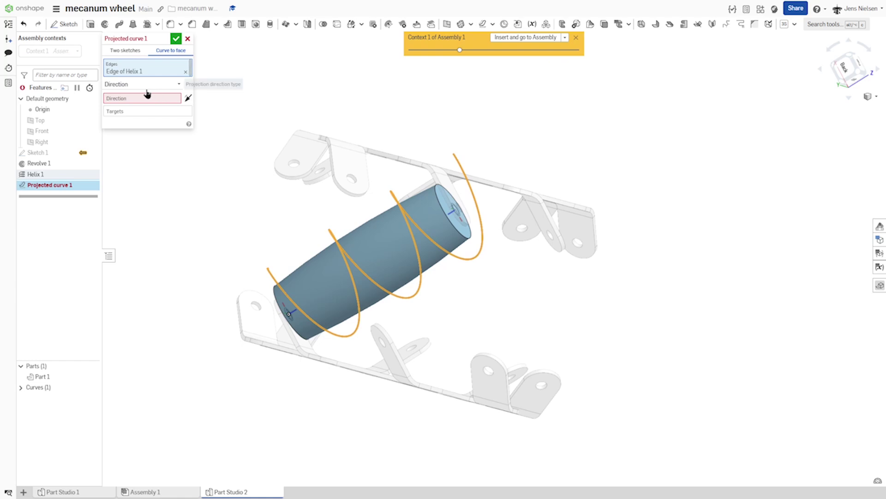
{"action": "left_click", "coordinate": [175, 85]}
{"action": "left_click", "coordinate": [144, 109]}
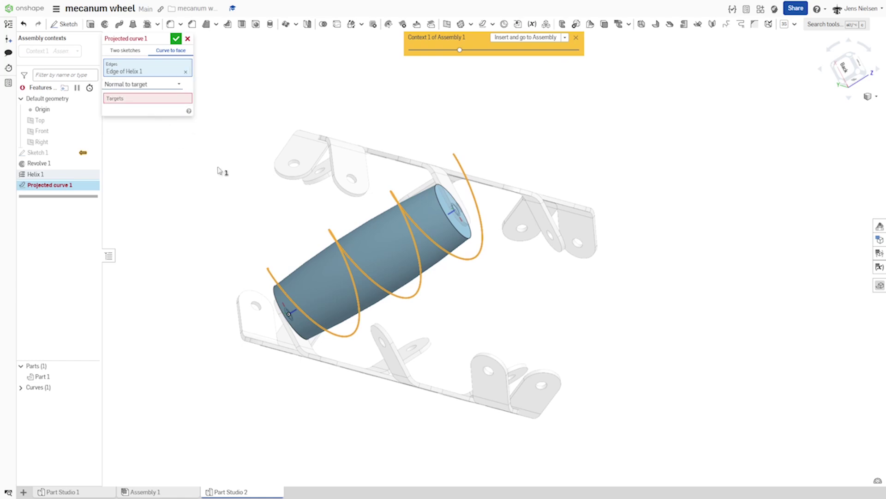
{"action": "left_click", "coordinate": [173, 98]}
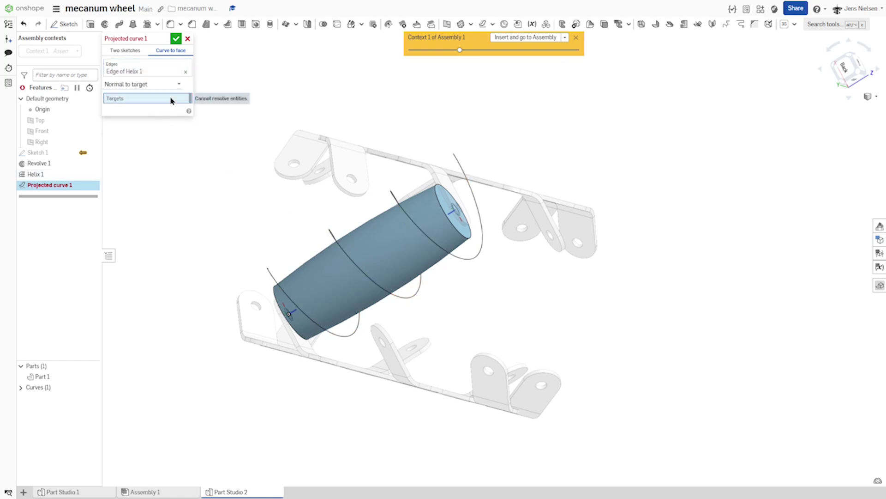
{"action": "left_click", "coordinate": [372, 254]}
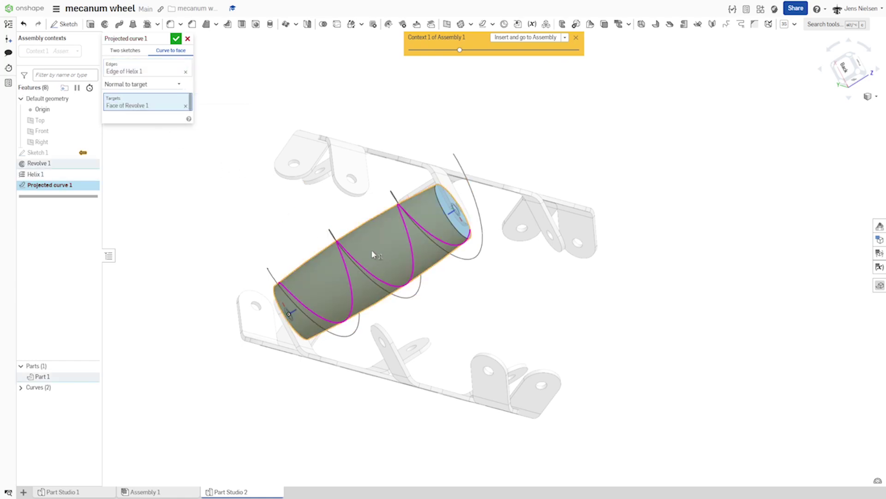
{"action": "left_click", "coordinate": [175, 39]}
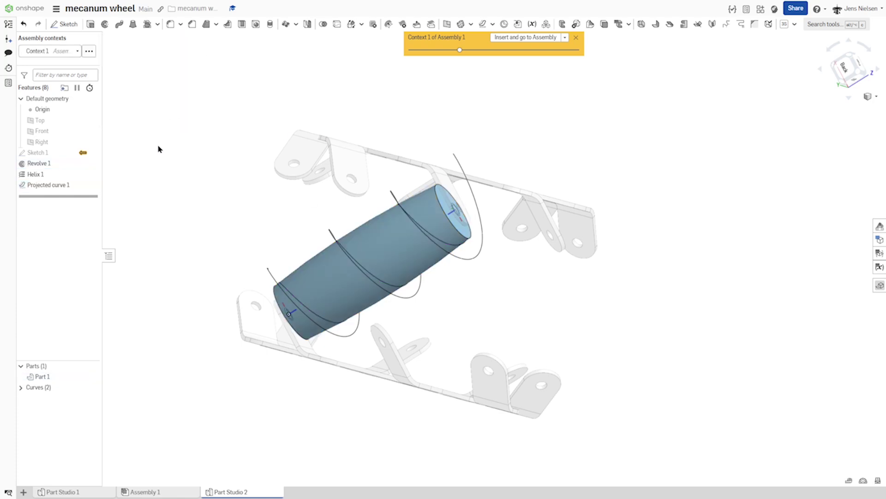
Step: Hide the original helix, Curve 1, in the feature list
{"action": "left_click", "coordinate": [21, 388]}
{"action": "left_click", "coordinate": [92, 399]}
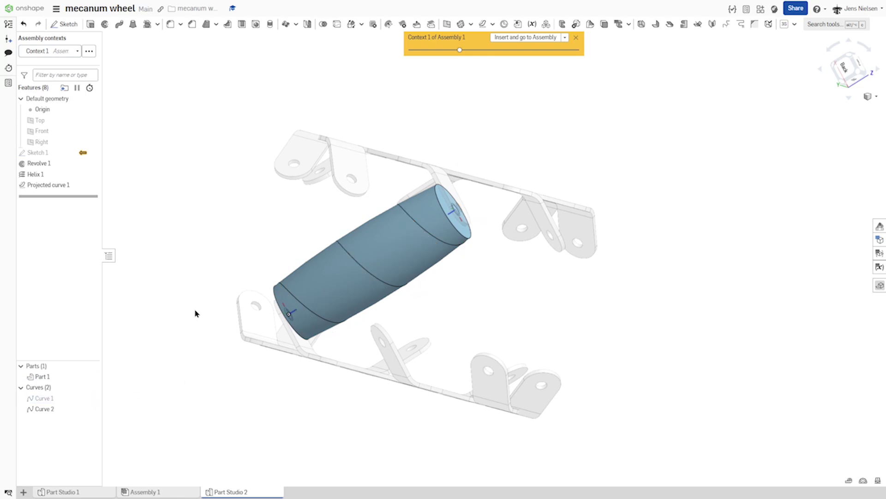
{"action": "key", "text": "Left"}
{"action": "key", "text": "Left"}
{"action": "key", "text": "Left"}
{"action": "key", "text": "Left"}
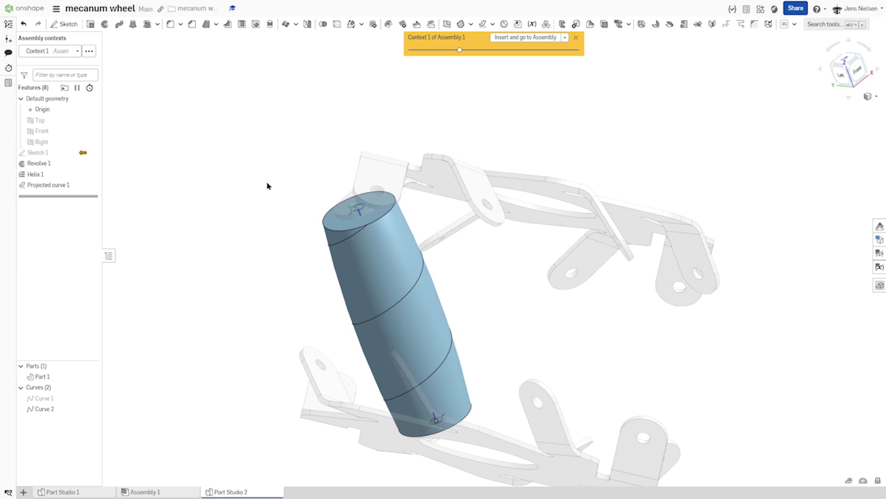
Step: Create Plane 1 on the projected spiral at its end point and confirm it
{"action": "key", "text": "s"}
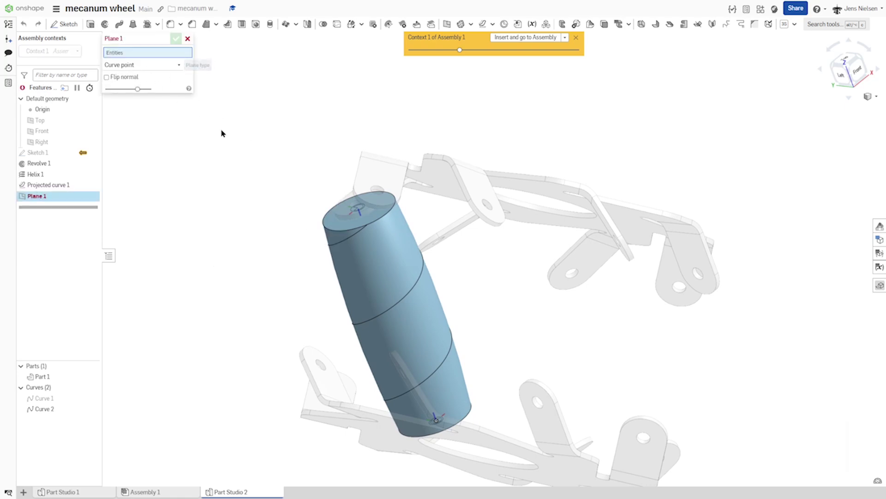
{"action": "left_click", "coordinate": [329, 233]}
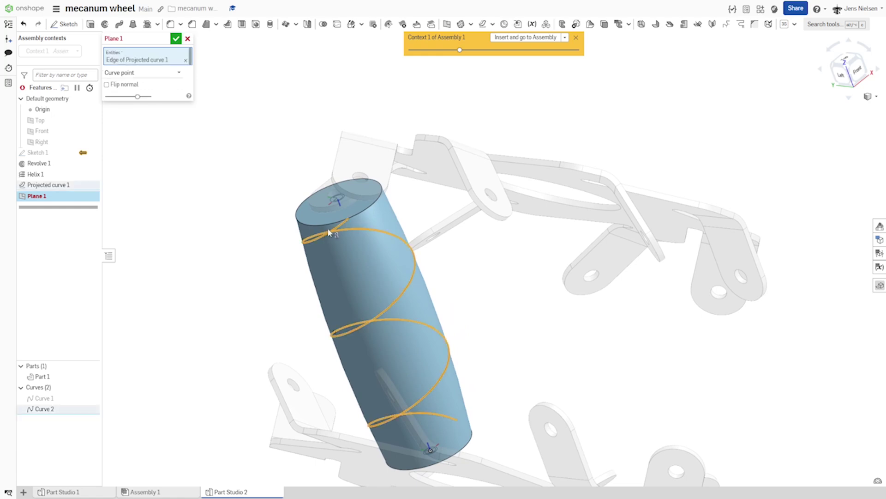
{"action": "left_click", "coordinate": [349, 218]}
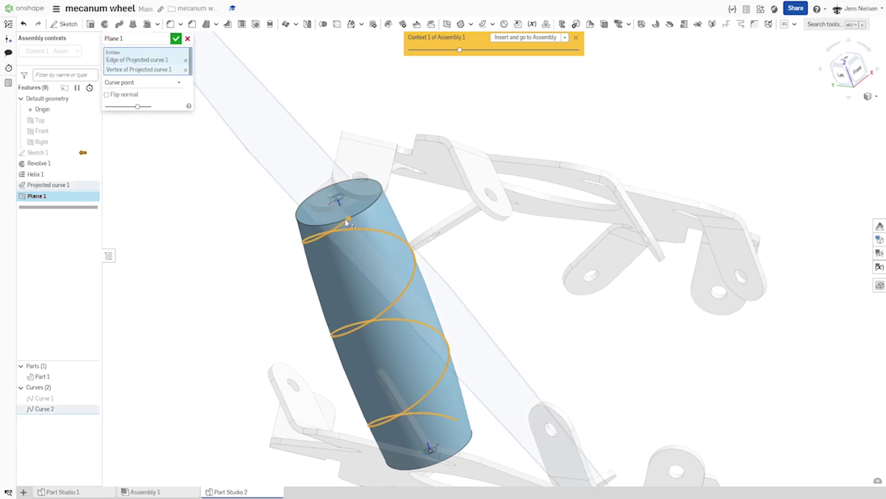
{"action": "right_click_drag", "start_coordinate": [220, 233], "coordinate": [340, 247]}
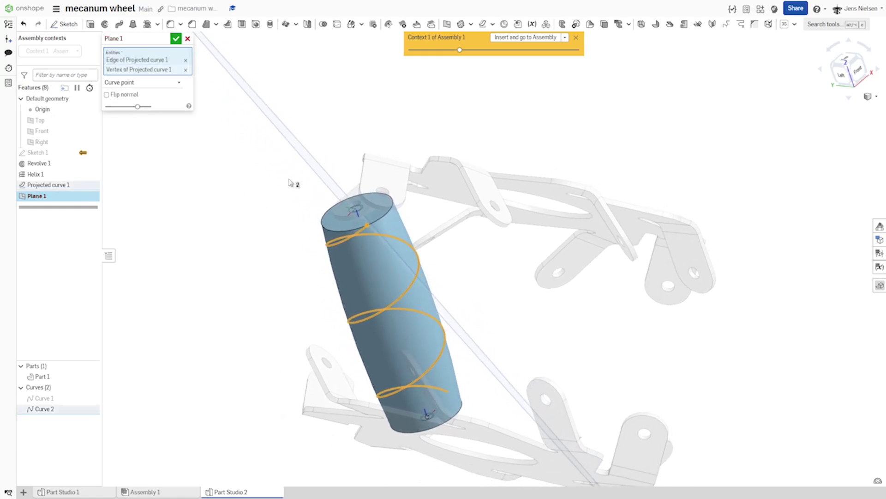
{"action": "left_click", "coordinate": [175, 41]}
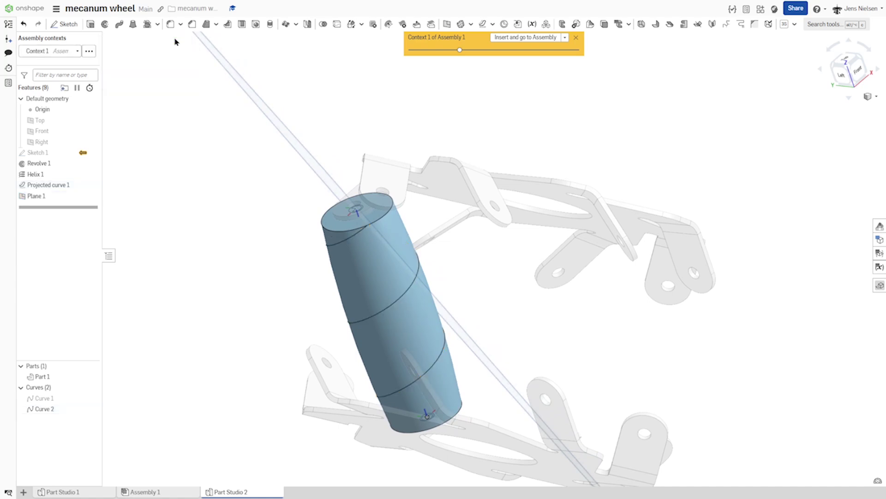
{"action": "right_click_drag", "start_coordinate": [214, 205], "coordinate": [370, 264]}
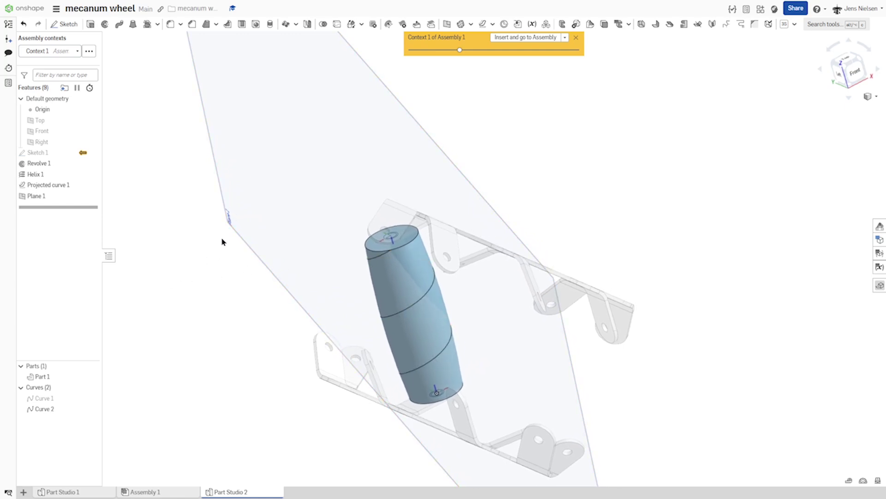
Step: Start Sketch 2 on Plane 1 and draw a circle of 0.6 mm diameter
{"action": "left_click", "coordinate": [241, 238]}
{"action": "key", "text": "s"}
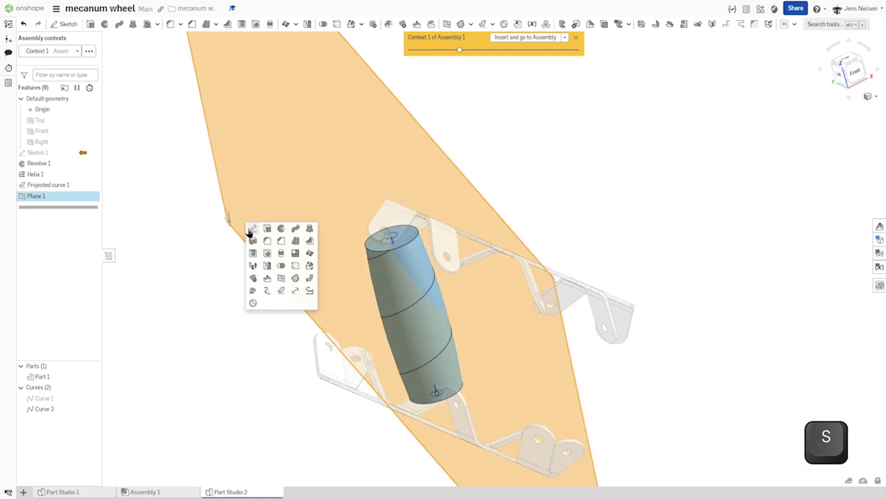
{"action": "left_click", "coordinate": [248, 232]}
{"action": "key", "text": "c"}
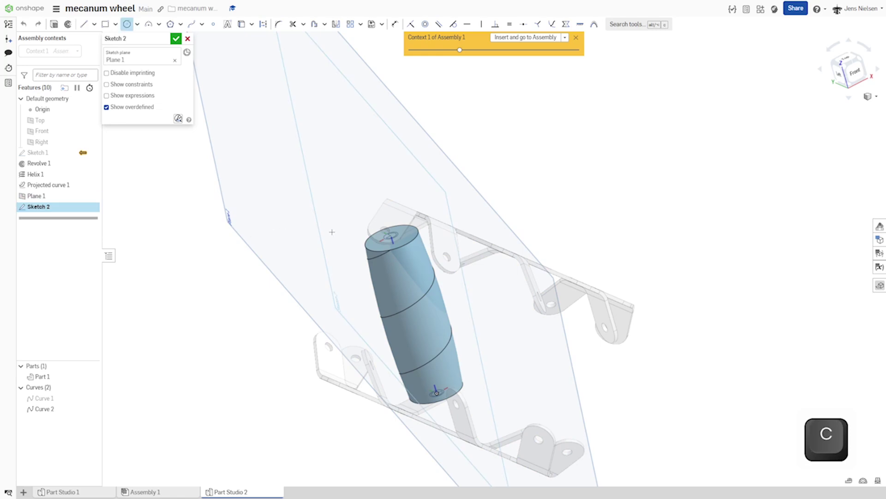
{"action": "left_click", "coordinate": [339, 234]}
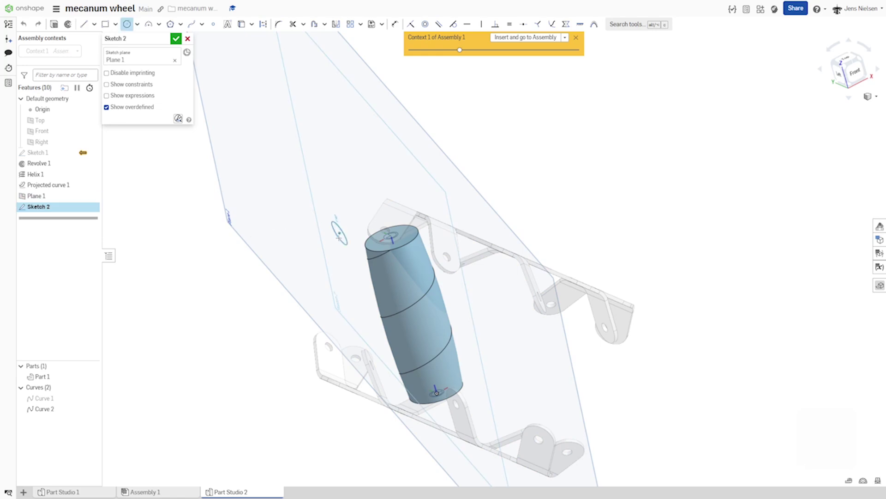
{"action": "left_click", "coordinate": [350, 250]}
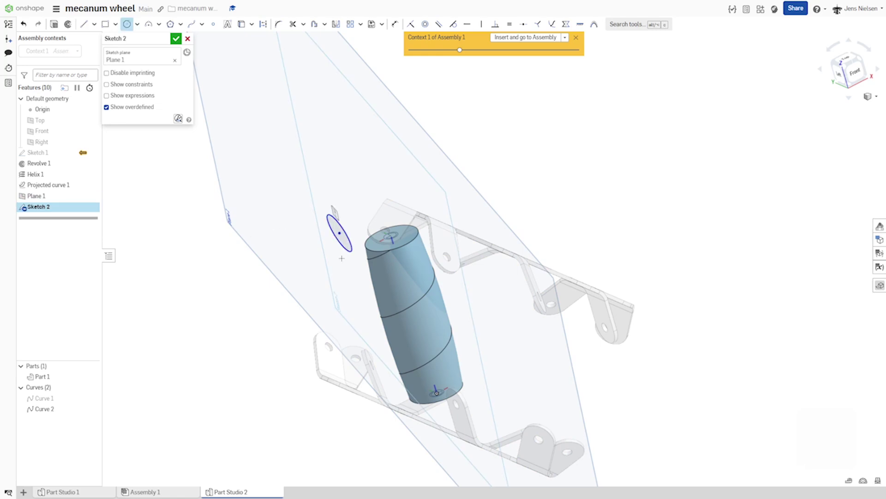
{"action": "right_click_drag", "start_coordinate": [340, 287], "coordinate": [291, 262]}
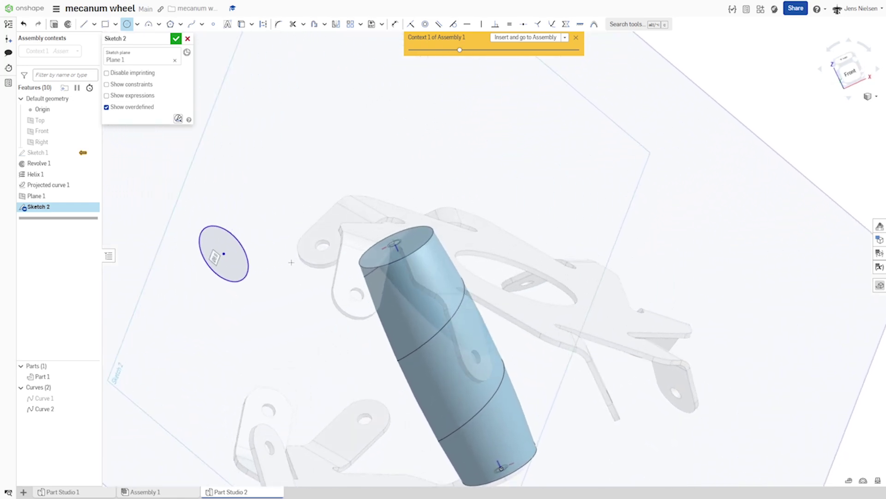
{"action": "key", "text": "period"}
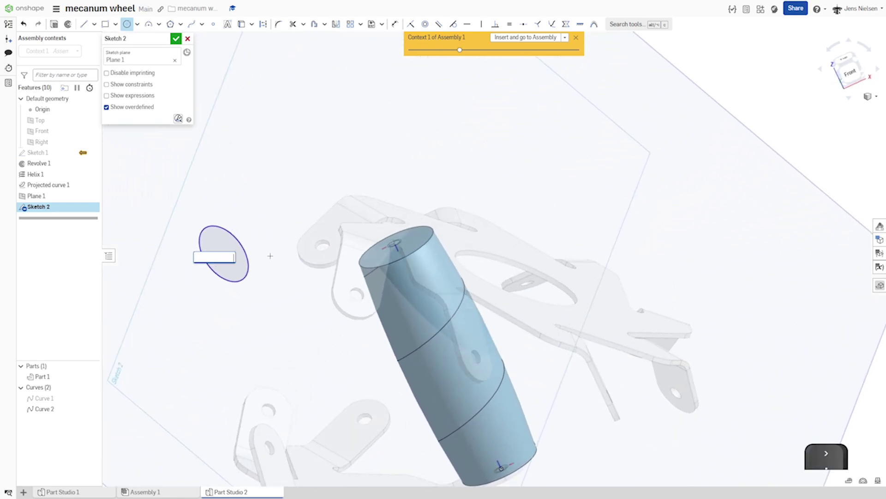
{"action": "type", "text": "6"}
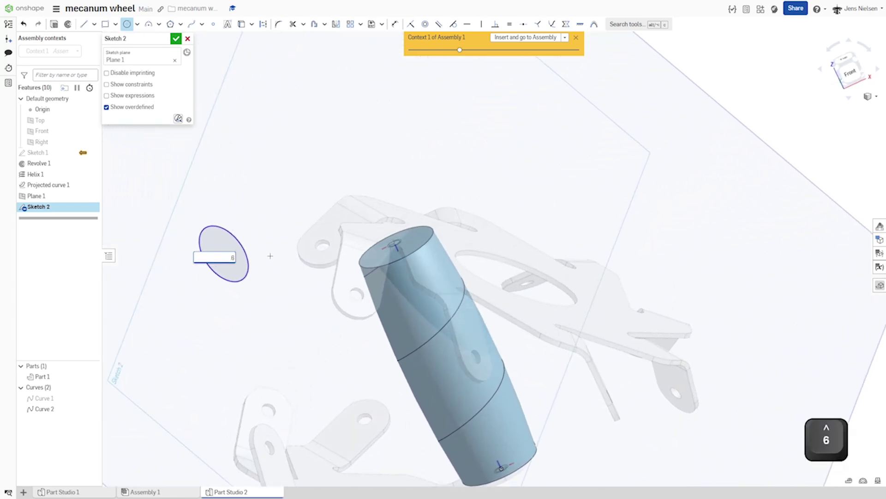
{"action": "key", "text": "Return"}
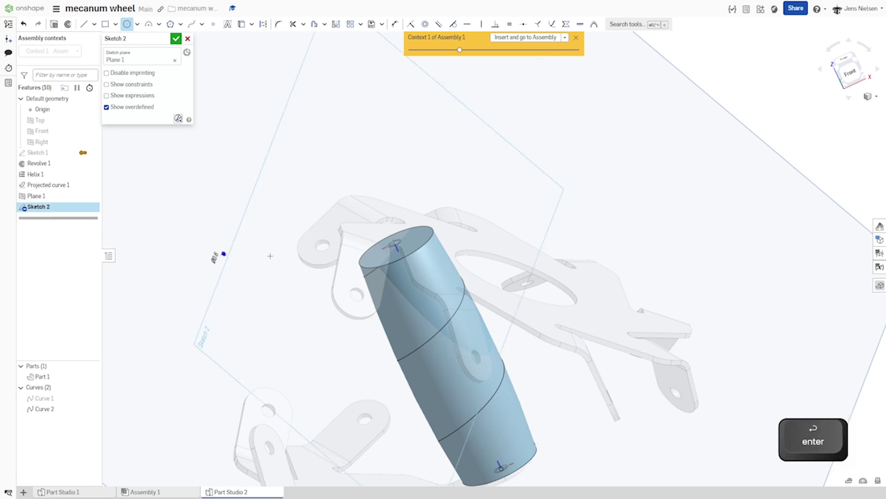
{"action": "key", "text": "Escape"}
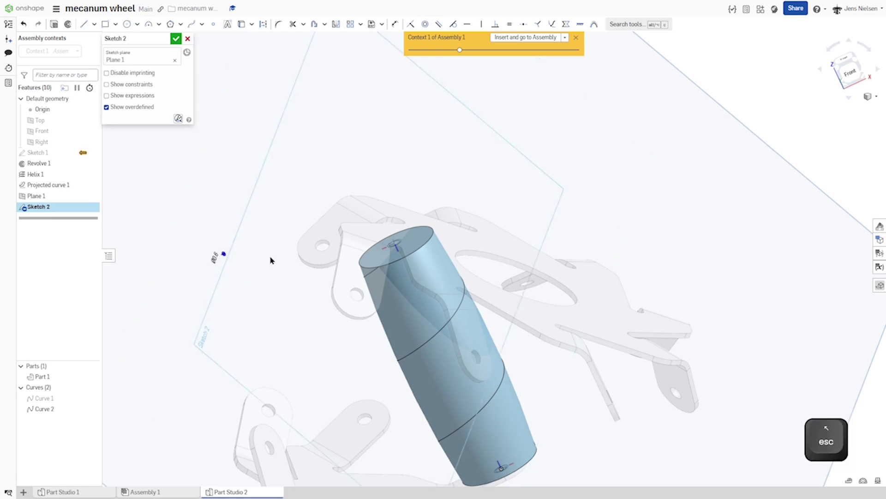
Step: Constrain the circle's centre normal to the helix curve, accept Sketch 2, and hide planes
{"action": "left_click", "coordinate": [551, 24]}
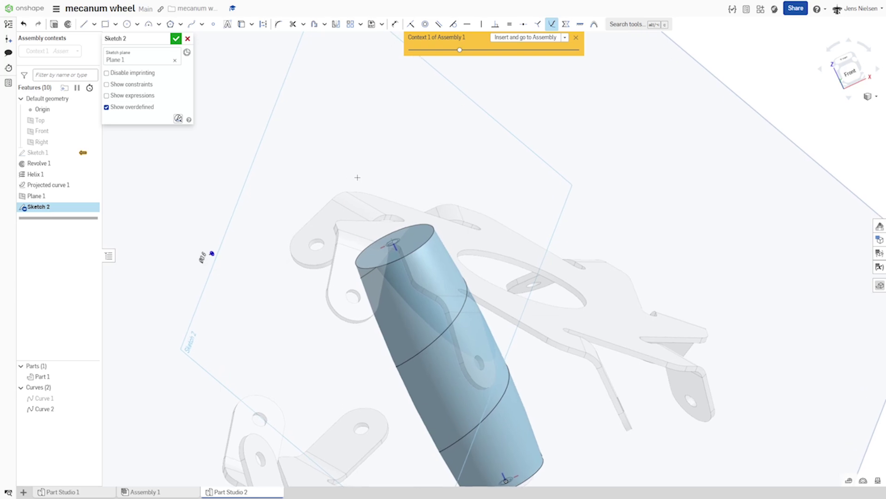
{"action": "scroll", "coordinate": [189, 297], "scroll_direction": "up", "scroll_amount": 5}
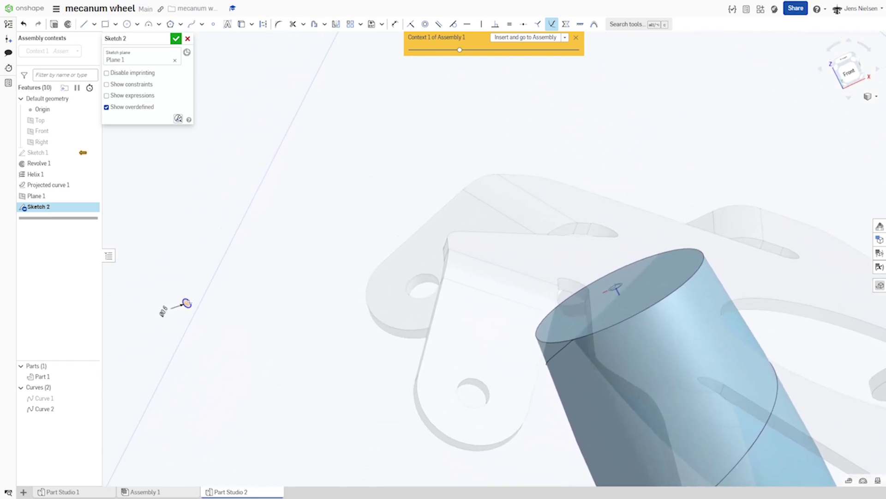
{"action": "left_click", "coordinate": [187, 303]}
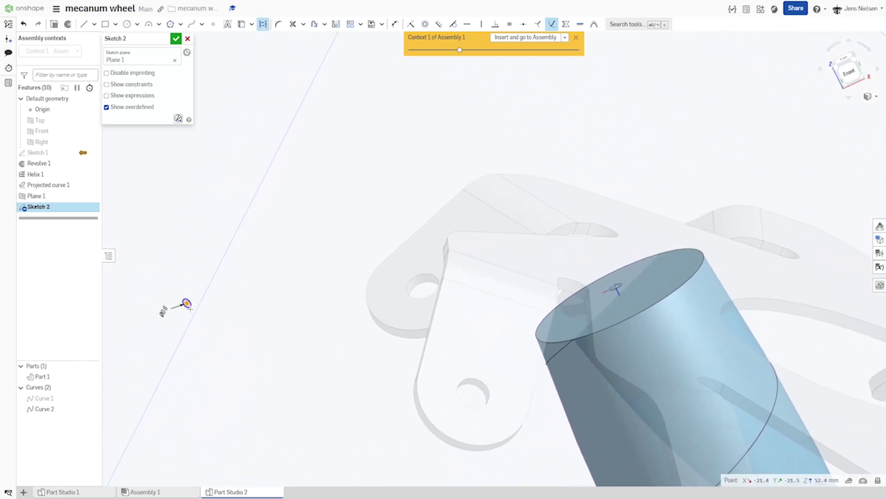
{"action": "scroll", "coordinate": [457, 296], "scroll_direction": "down", "scroll_amount": 8}
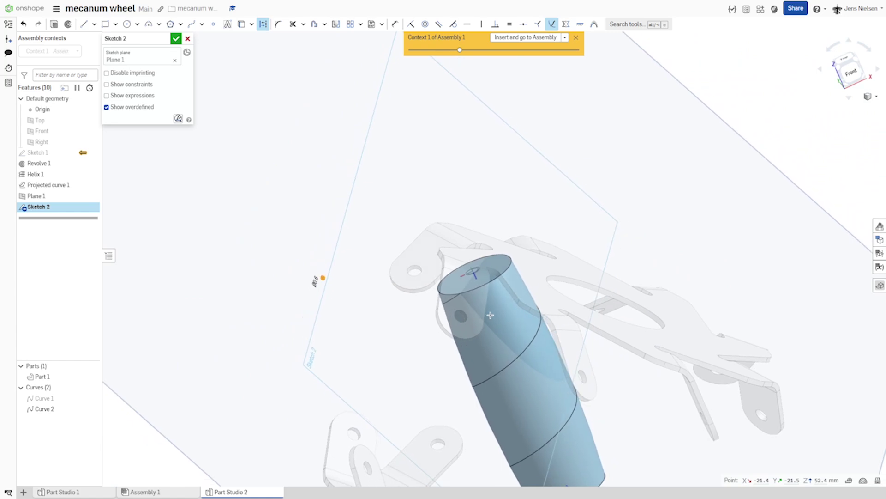
{"action": "right_click_drag", "start_coordinate": [454, 299], "coordinate": [417, 282]}
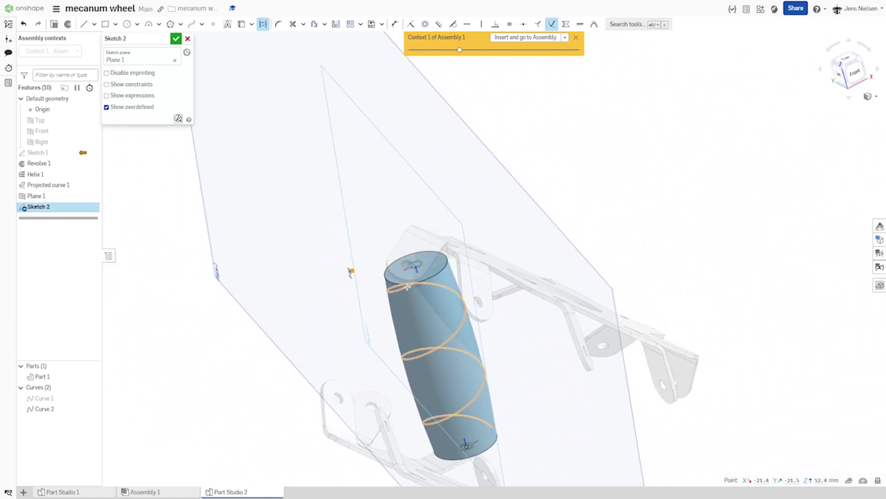
{"action": "left_click", "coordinate": [407, 288]}
{"action": "right_click_drag", "start_coordinate": [409, 303], "coordinate": [388, 259]}
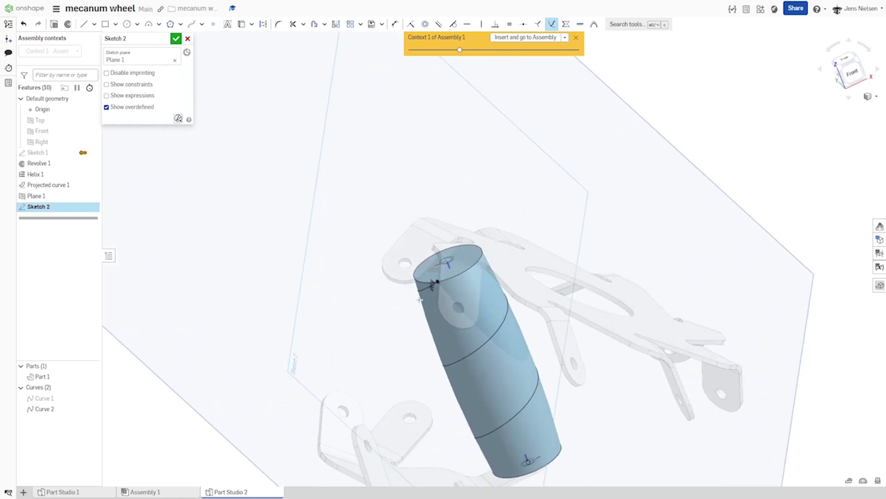
{"action": "left_click", "coordinate": [176, 39]}
{"action": "right_click_drag", "start_coordinate": [208, 156], "coordinate": [142, 215]}
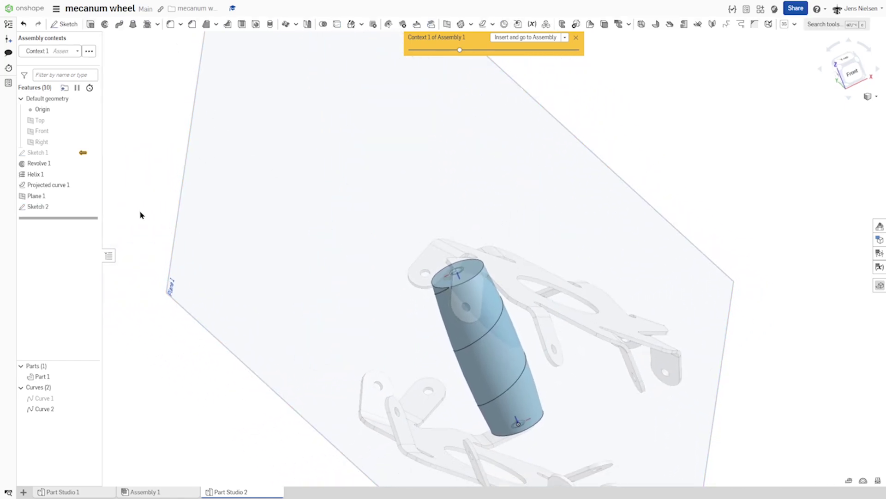
{"action": "key", "text": "p"}
{"action": "key", "text": "p"}
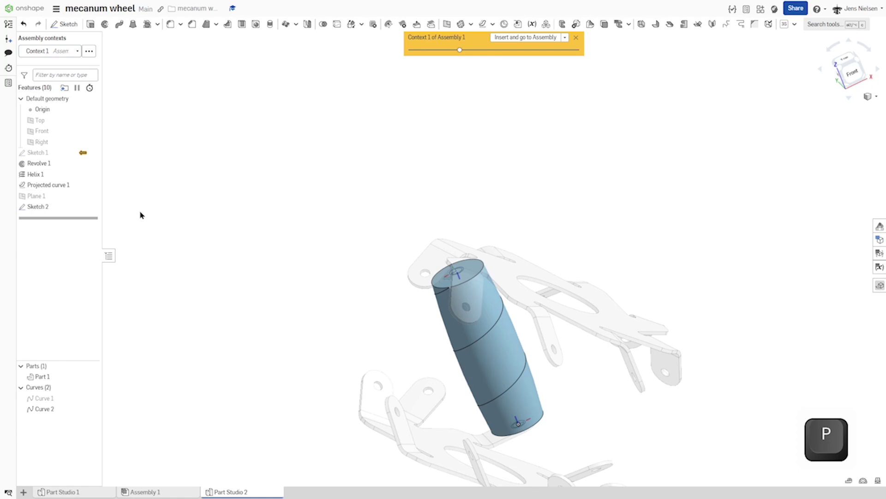
Step: Fillet the roller's top and bottom end edges with a 1 mm radius
{"action": "right_click_drag", "start_coordinate": [141, 214], "coordinate": [141, 215]}
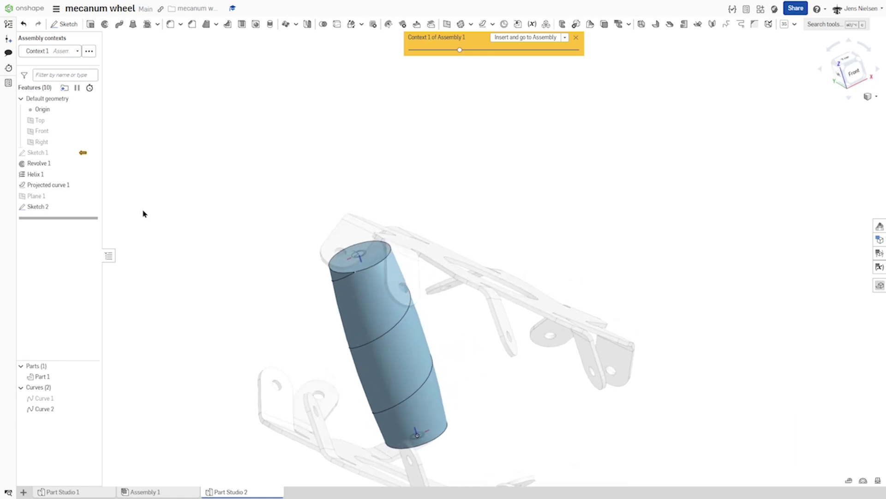
{"action": "left_click", "coordinate": [170, 24]}
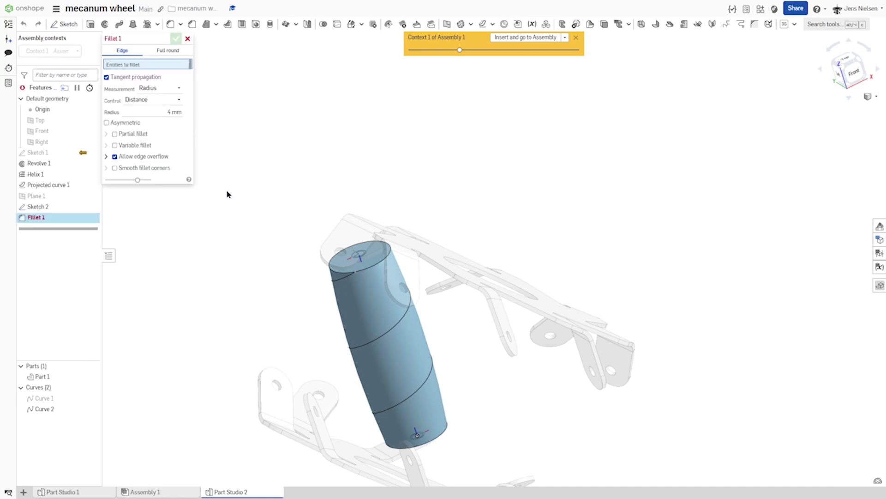
{"action": "left_click", "coordinate": [171, 111]}
{"action": "type", "text": "1"}
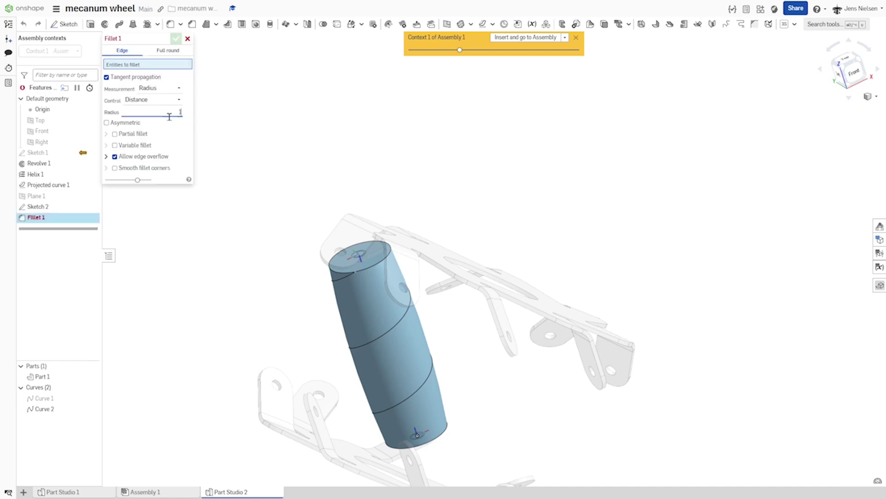
{"action": "left_click", "coordinate": [336, 280]}
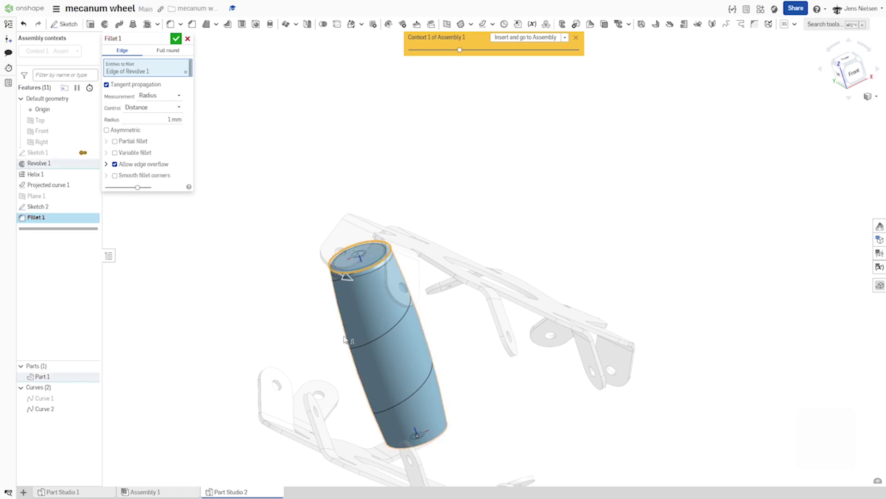
{"action": "left_click", "coordinate": [392, 450]}
{"action": "right_click_drag", "start_coordinate": [273, 297], "coordinate": [287, 204]}
{"action": "left_click", "coordinate": [176, 38]}
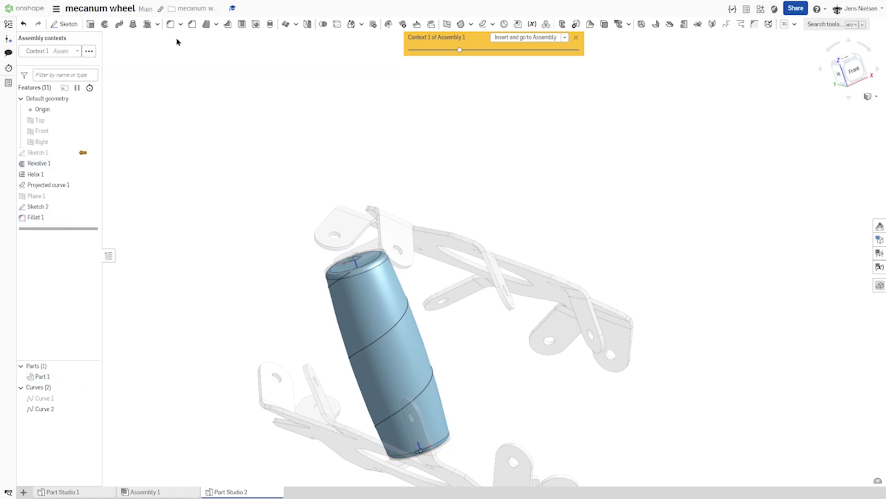
{"action": "key", "text": "Left"}
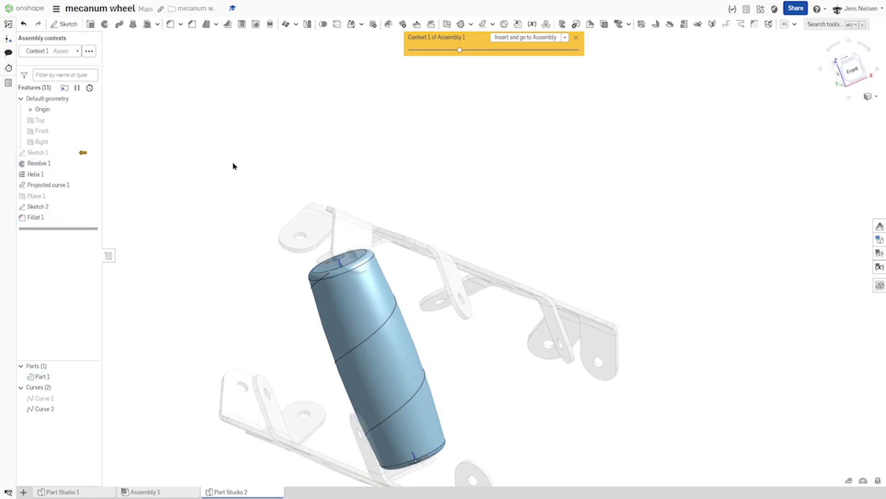
Step: Set up a Remove sweep with the Sketch 2 circle as profile and Curve 2 as path
{"action": "left_click", "coordinate": [122, 28]}
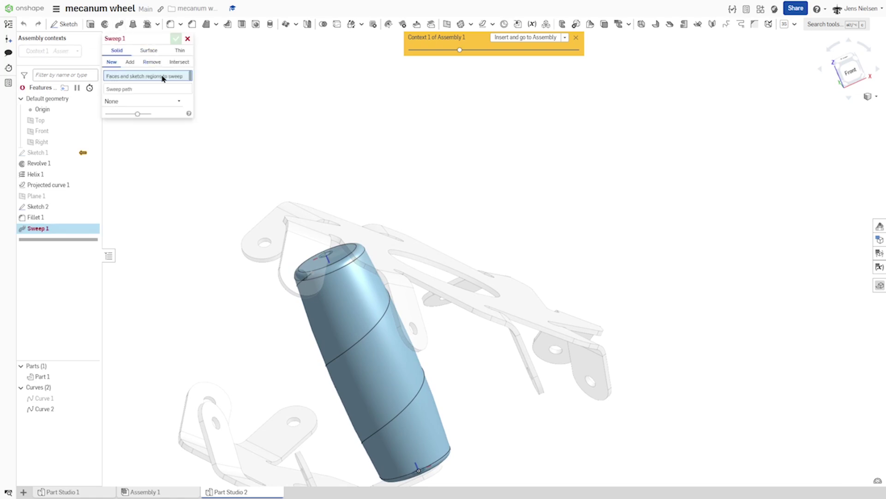
{"action": "left_click", "coordinate": [147, 65]}
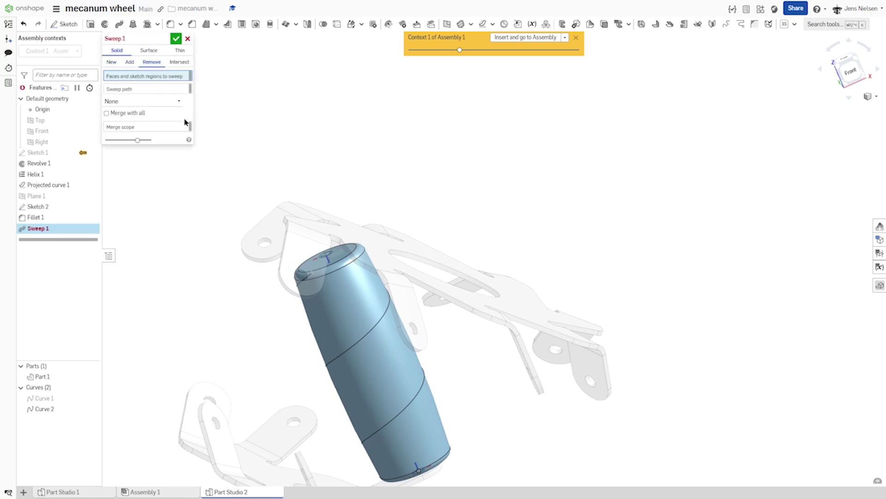
{"action": "scroll", "coordinate": [241, 189], "scroll_direction": "down", "scroll_amount": 10}
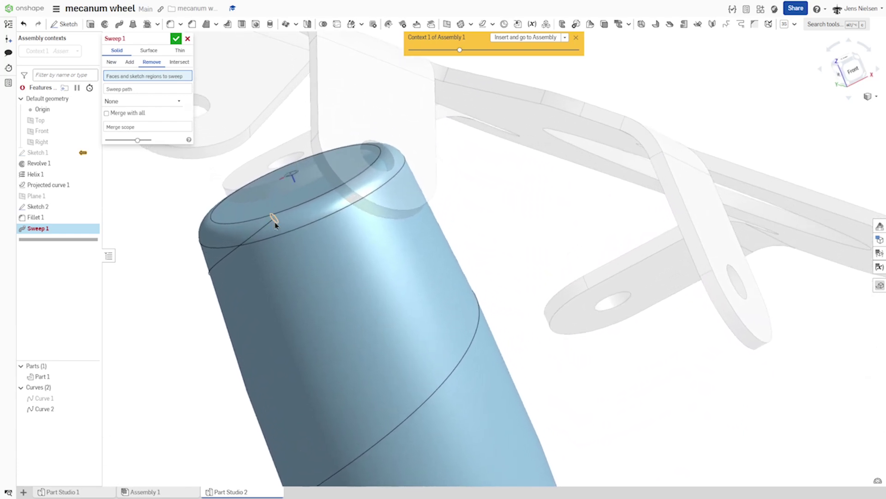
{"action": "left_click", "coordinate": [275, 224]}
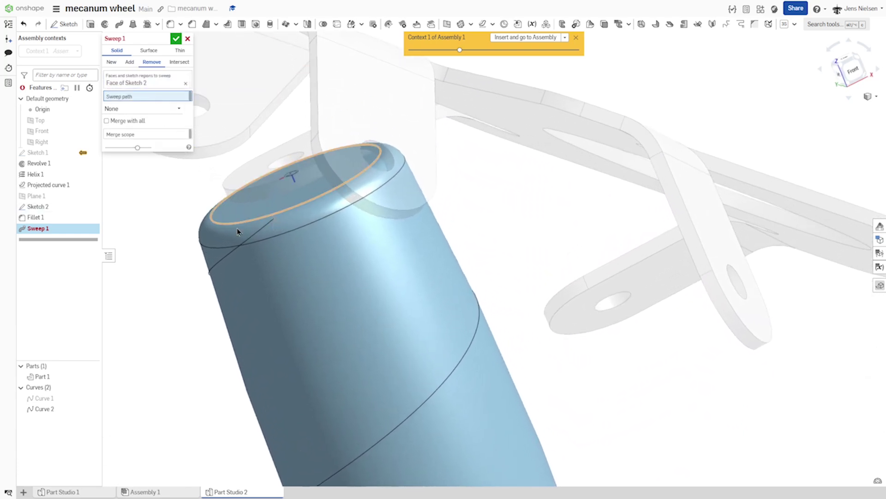
{"action": "left_click", "coordinate": [249, 240]}
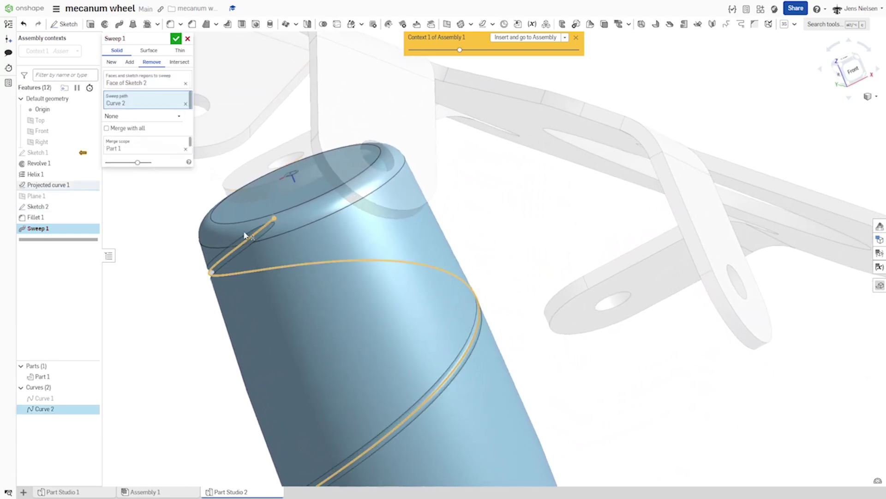
Step: Accept the groove sweep, rename Part 1 to 'roller', and hide Curve 2
{"action": "left_click", "coordinate": [176, 39]}
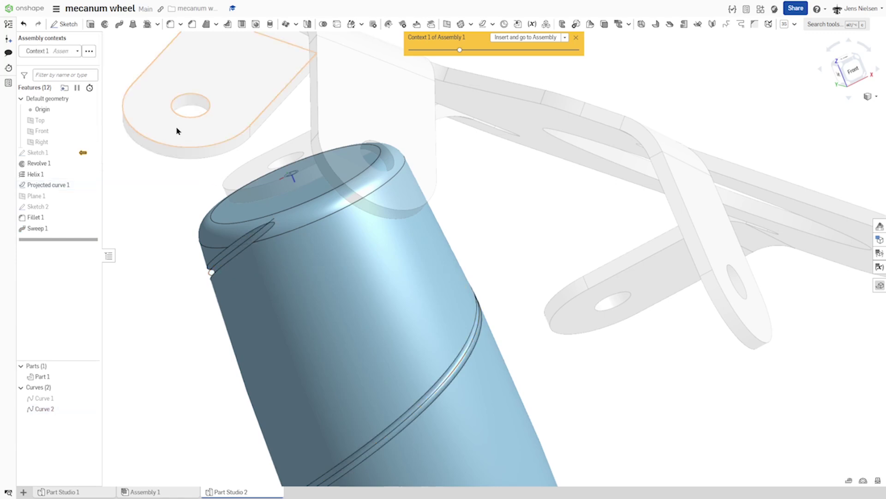
{"action": "key", "text": "f"}
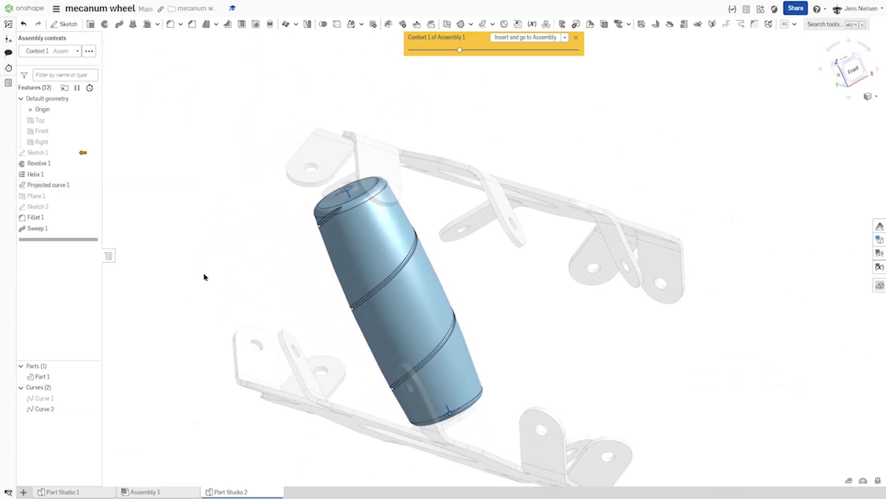
{"action": "right_click", "coordinate": [47, 382]}
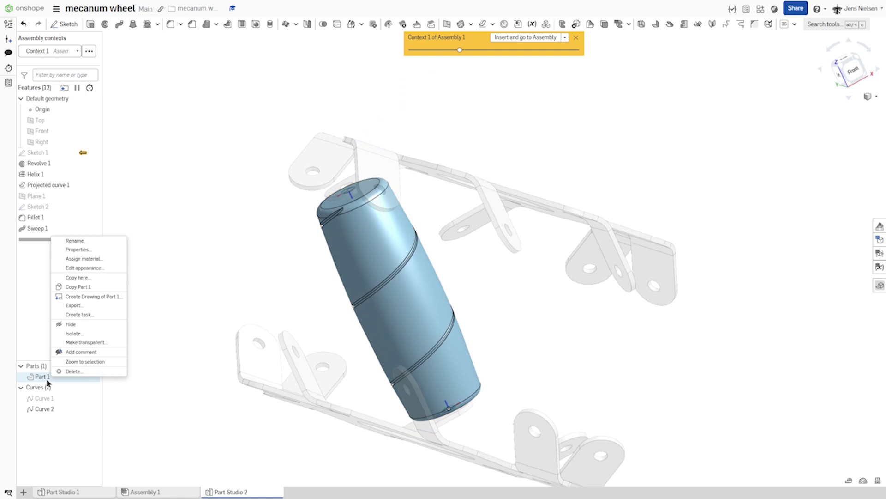
{"action": "left_click", "coordinate": [85, 247]}
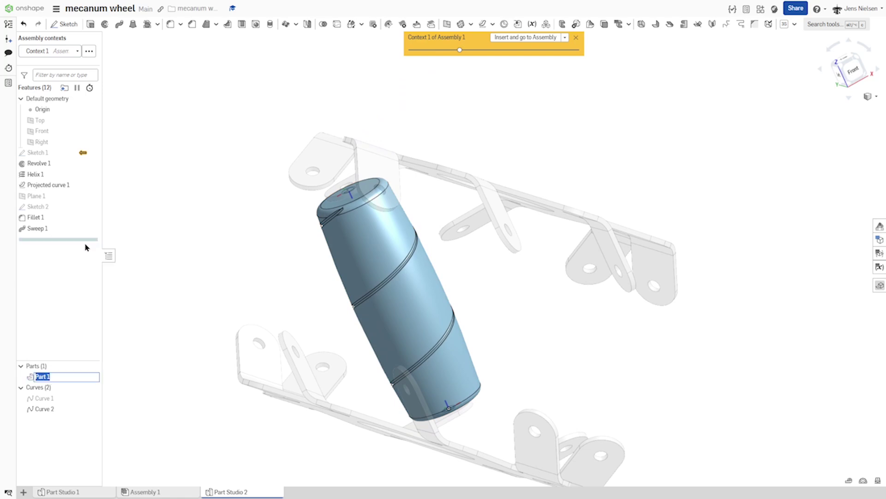
{"action": "type", "text": "roller"}
{"action": "key", "text": "Return"}
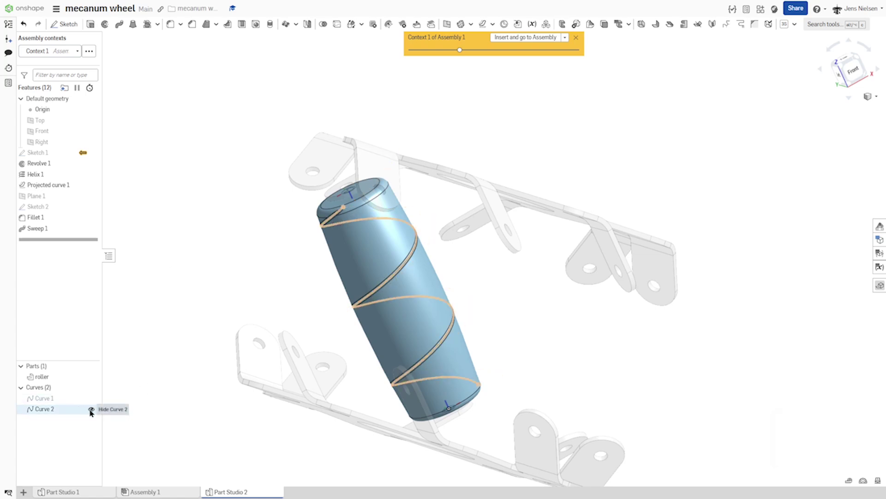
{"action": "left_click", "coordinate": [91, 410]}
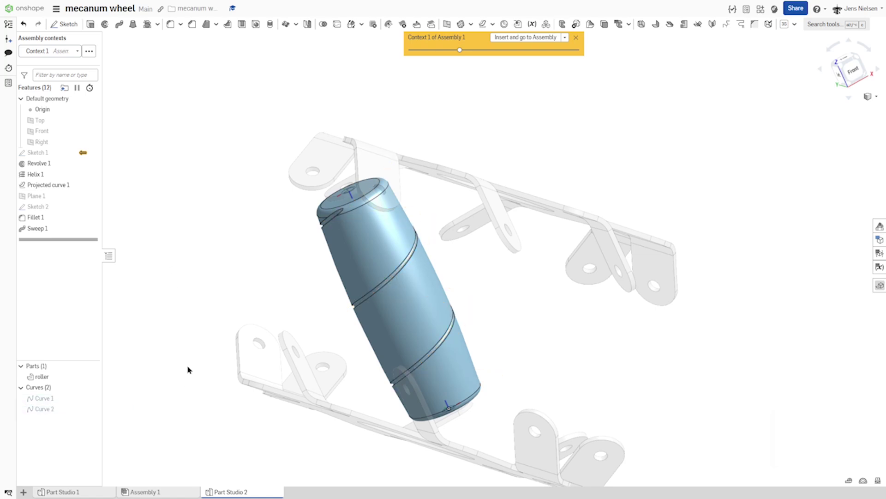
{"action": "right_click_drag", "start_coordinate": [194, 301], "coordinate": [513, 151]}
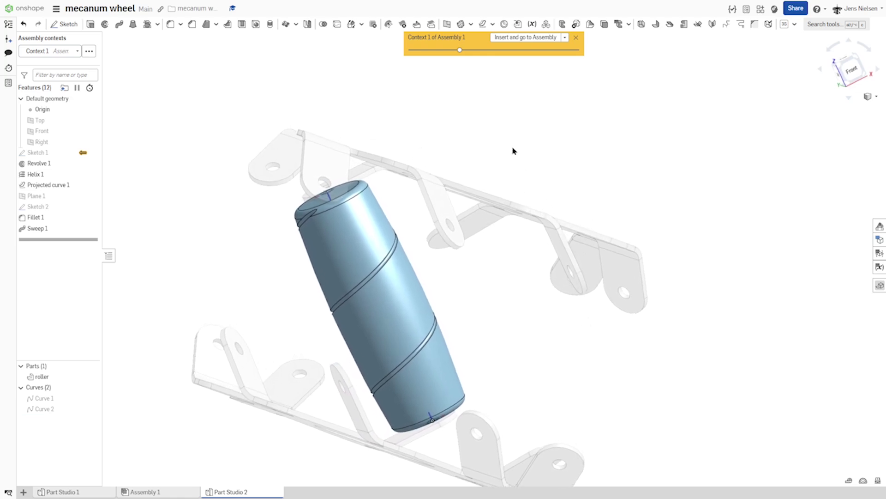
Step: Place Mate connector 1 between the roller's top fillet edge and bottom fillet face
{"action": "left_click", "coordinate": [506, 25]}
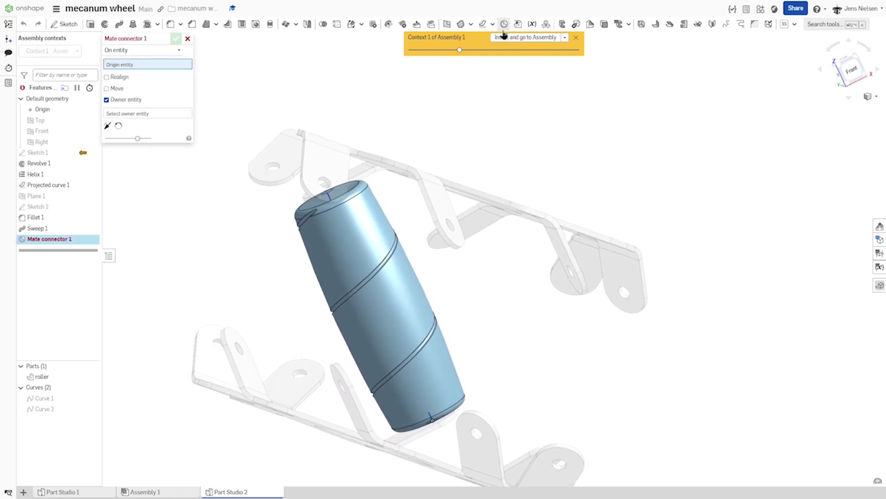
{"action": "left_click", "coordinate": [179, 51]}
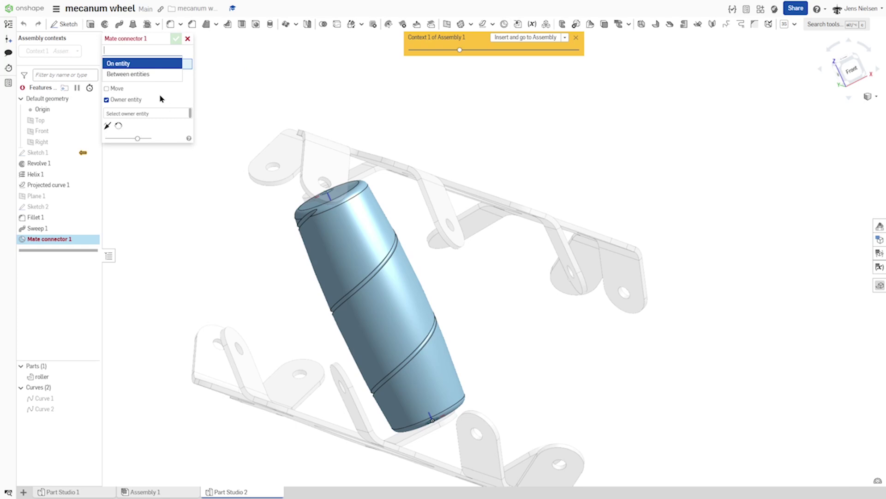
{"action": "left_click", "coordinate": [134, 74]}
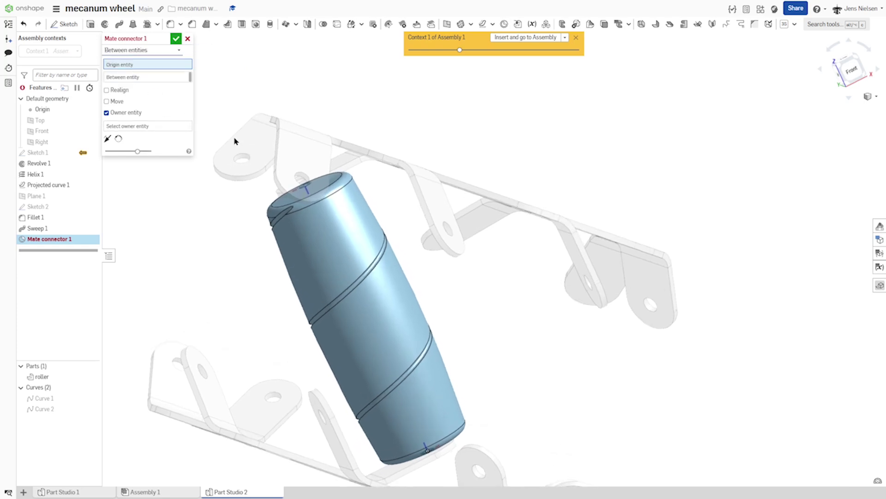
{"action": "scroll", "coordinate": [295, 199], "scroll_direction": "up", "scroll_amount": 5}
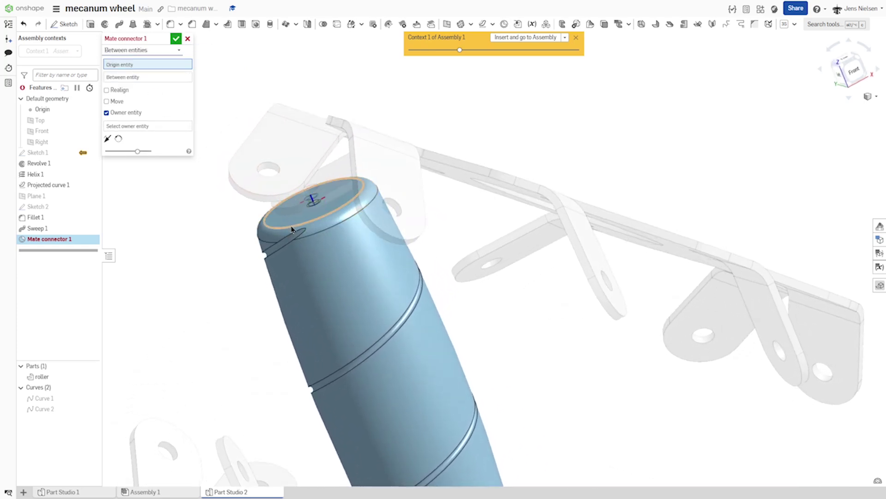
{"action": "left_click", "coordinate": [292, 229]}
{"action": "right_click_drag", "start_coordinate": [292, 229], "coordinate": [502, 328]}
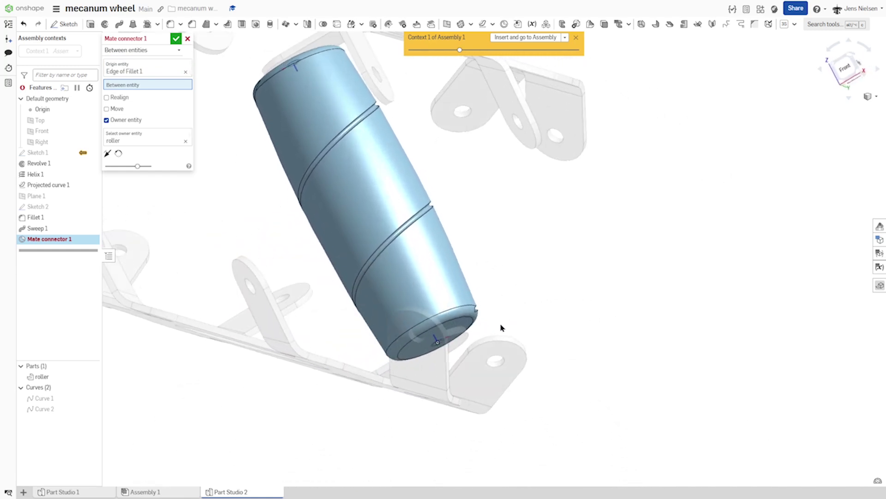
{"action": "left_click", "coordinate": [470, 319]}
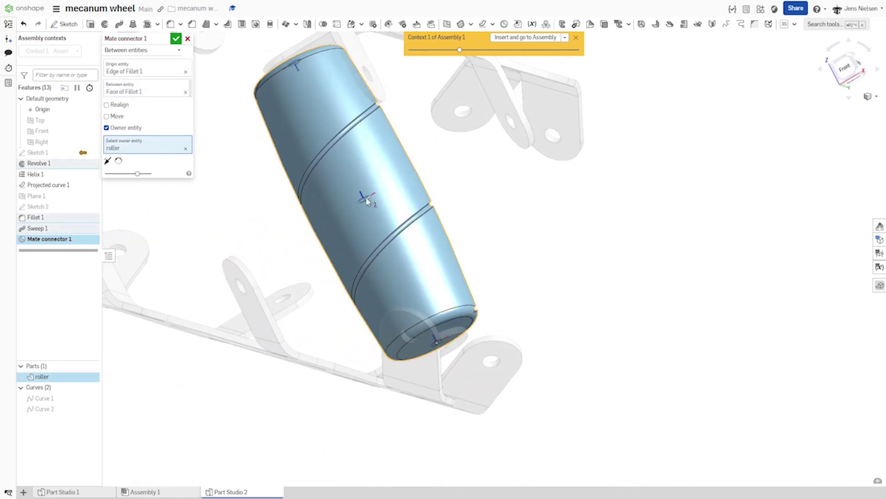
{"action": "right_click_drag", "start_coordinate": [366, 202], "coordinate": [363, 218]}
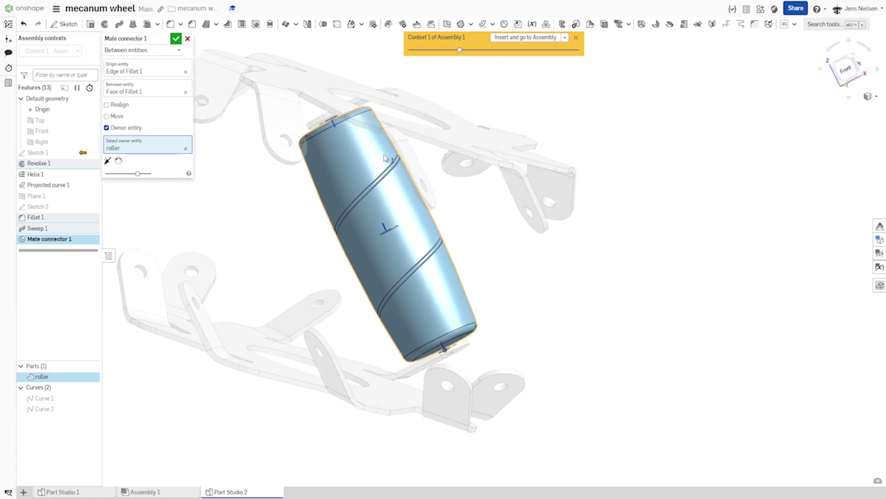
{"action": "left_click", "coordinate": [176, 39]}
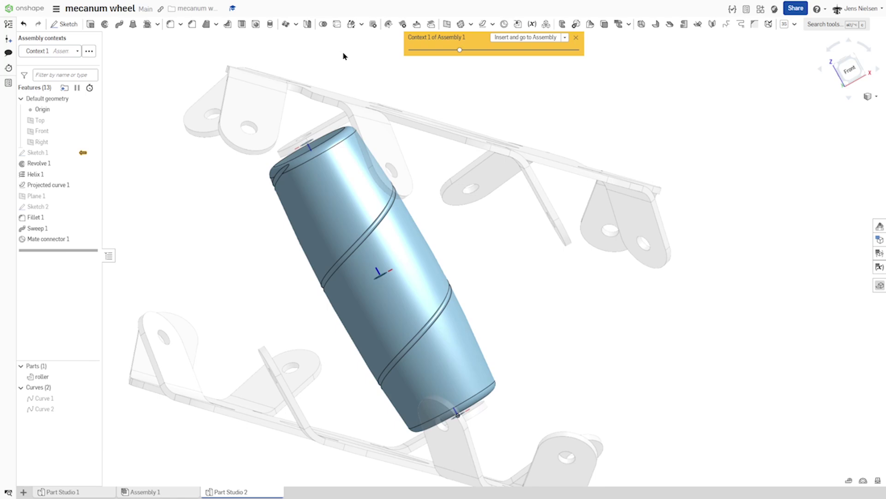
{"action": "left_click", "coordinate": [307, 24]}
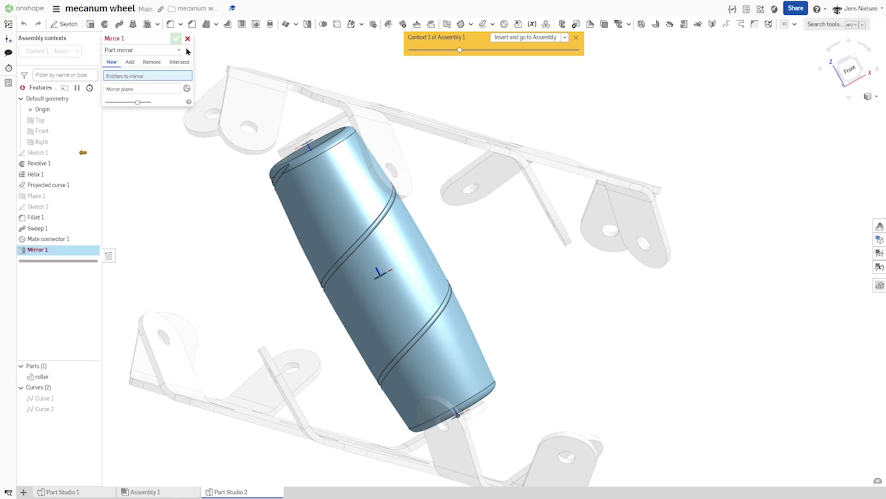
Step: Feature-mirror Sweep 1 about Mate connector 1 with Reapply features enabled
{"action": "left_click", "coordinate": [180, 52]}
{"action": "left_click", "coordinate": [148, 75]}
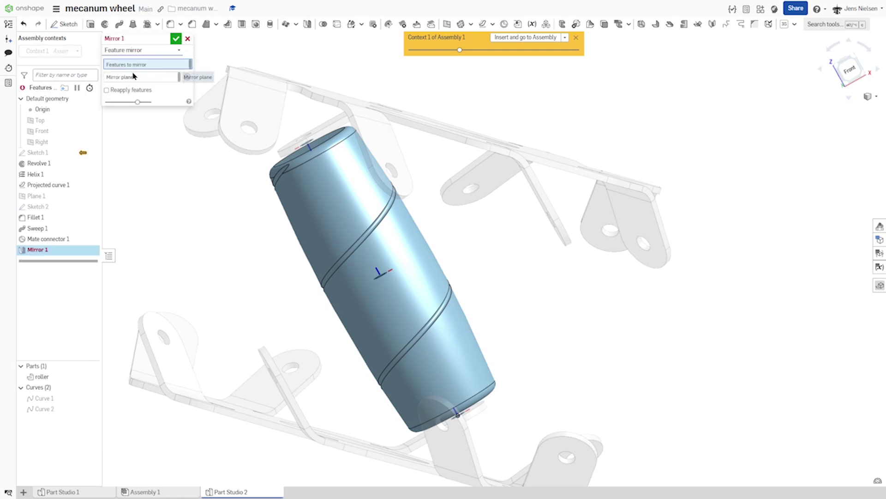
{"action": "left_click", "coordinate": [44, 229]}
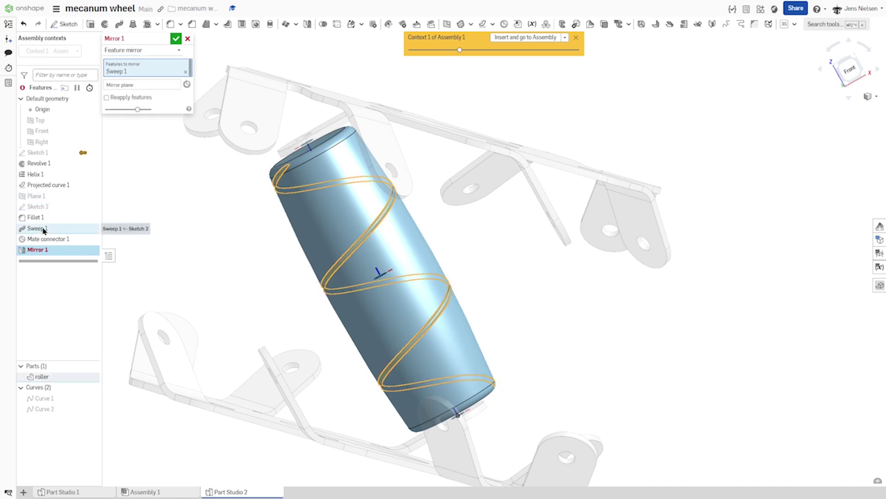
{"action": "left_click", "coordinate": [139, 85]}
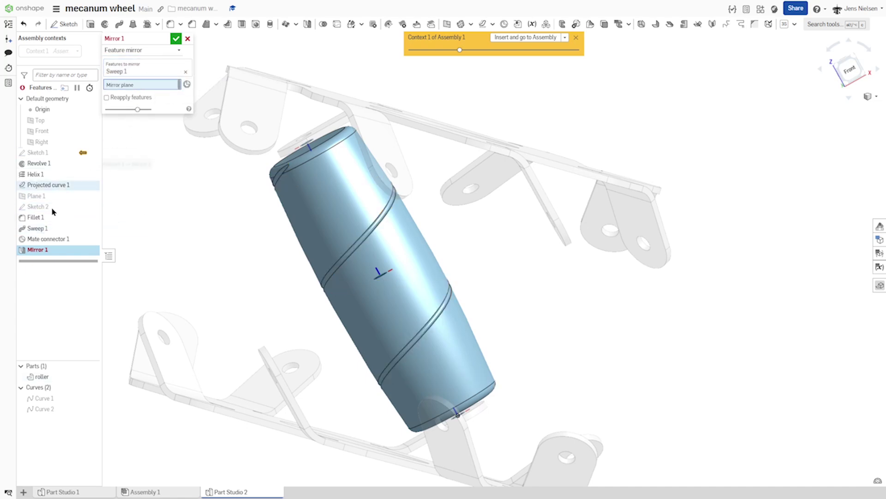
{"action": "left_click", "coordinate": [42, 238]}
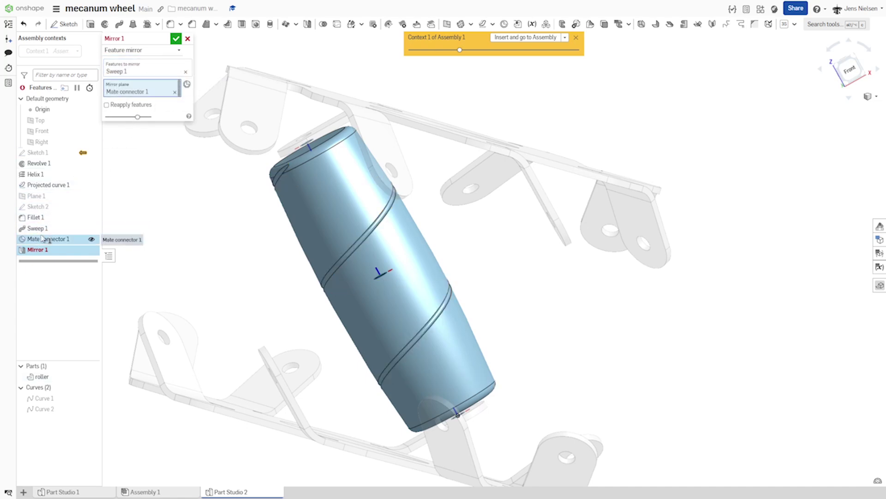
{"action": "left_click", "coordinate": [107, 105]}
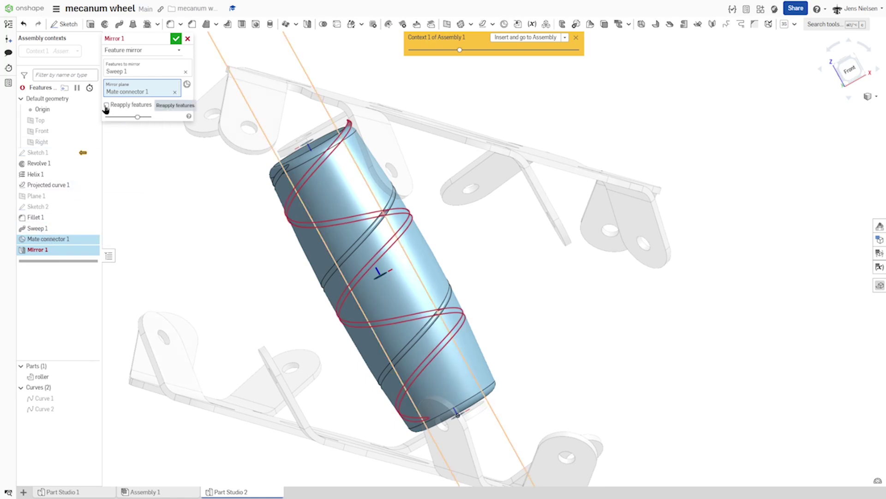
{"action": "left_click", "coordinate": [177, 40]}
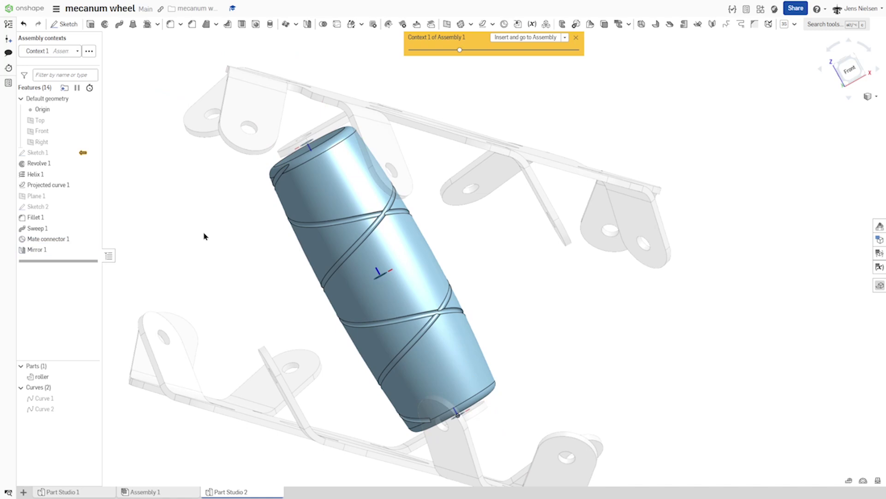
{"action": "key", "text": "Left"}
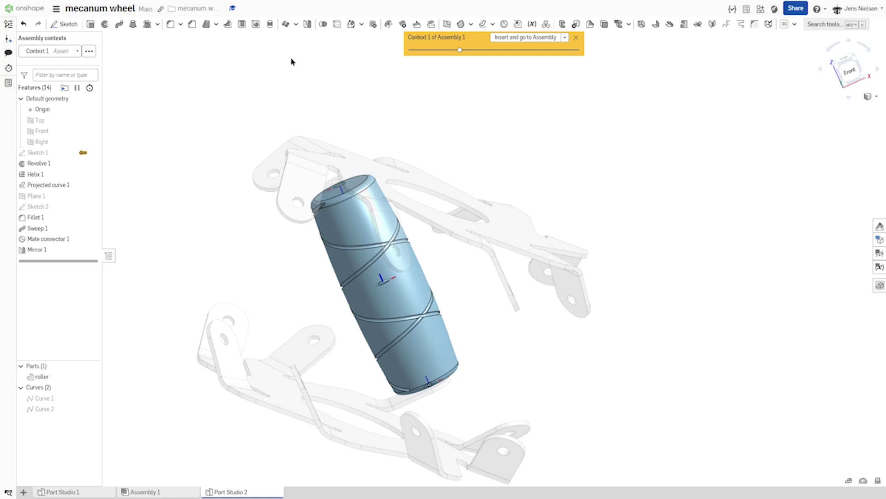
Step: Feature-pattern Sweep 1 and Mirror 1 three times around Mate connector 1, reapplying features
{"action": "left_click", "coordinate": [285, 24]}
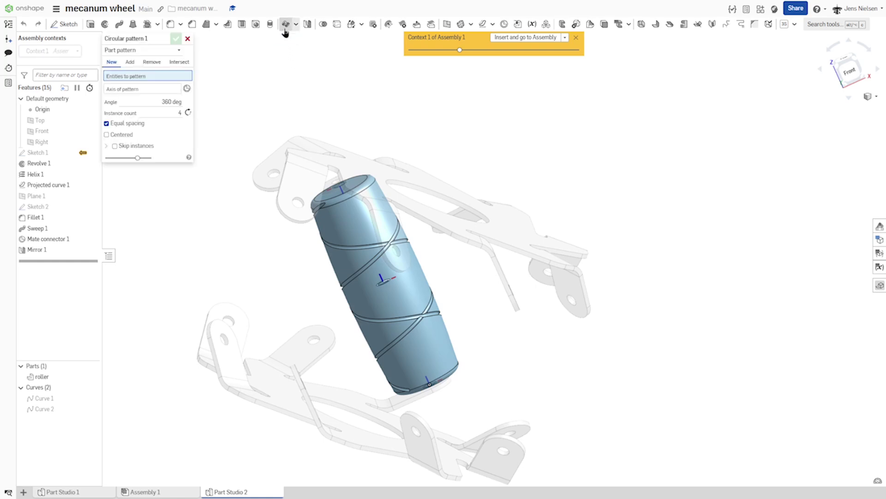
{"action": "left_click", "coordinate": [176, 50]}
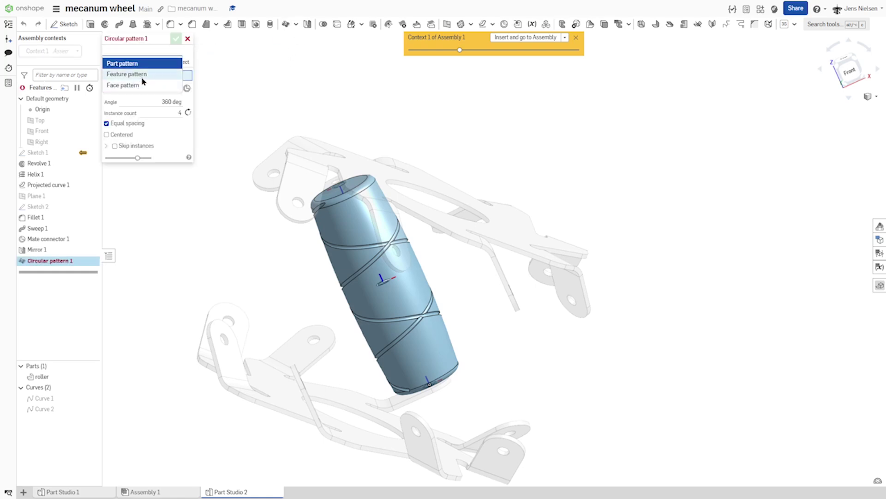
{"action": "left_click", "coordinate": [127, 74]}
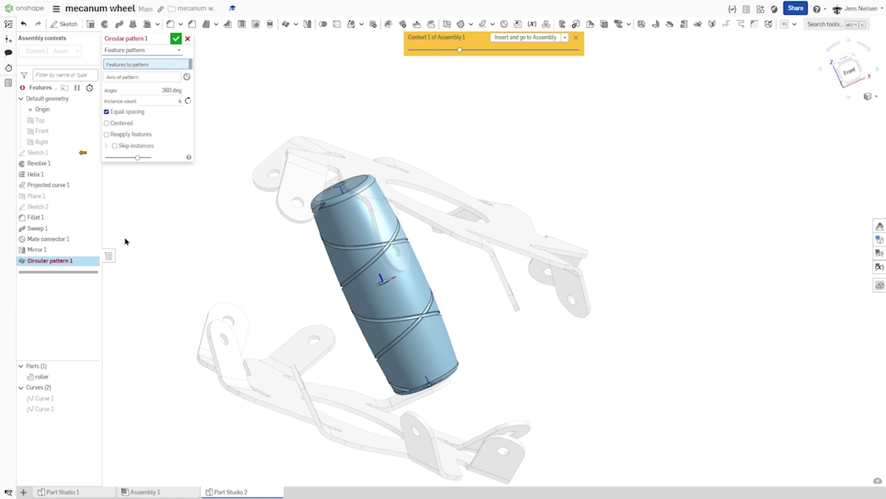
{"action": "left_click", "coordinate": [45, 229]}
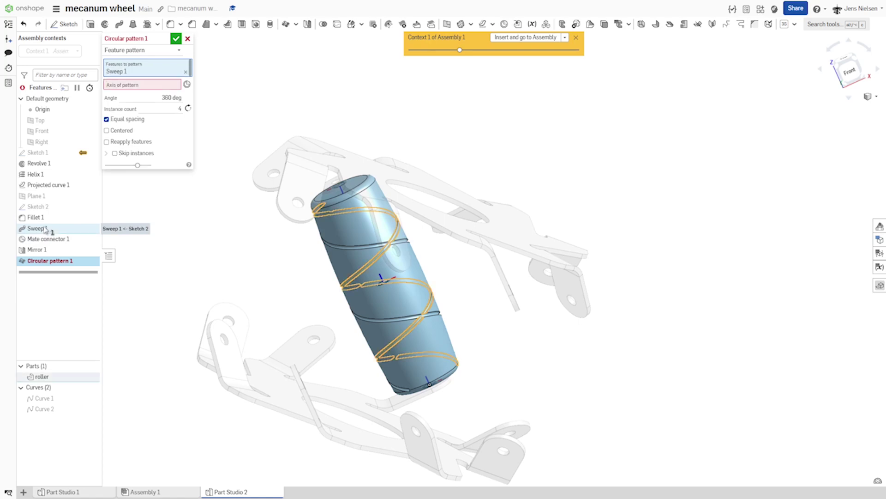
{"action": "left_click", "coordinate": [37, 250]}
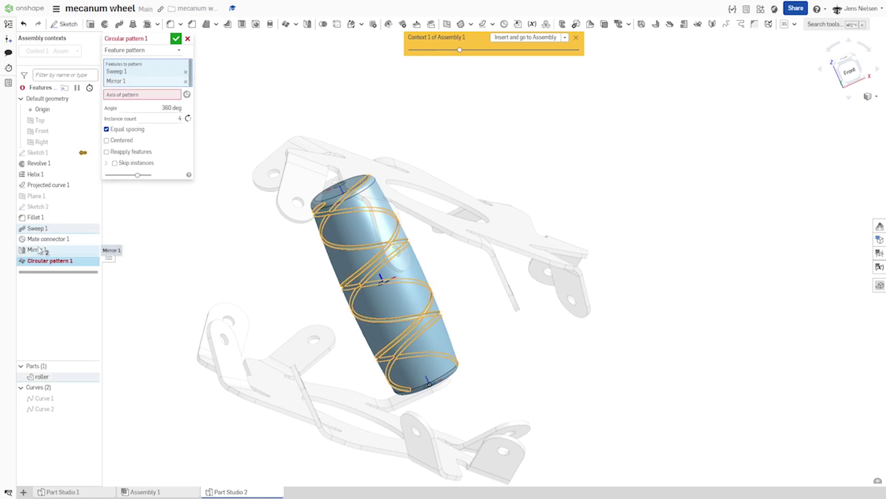
{"action": "left_click", "coordinate": [139, 94]}
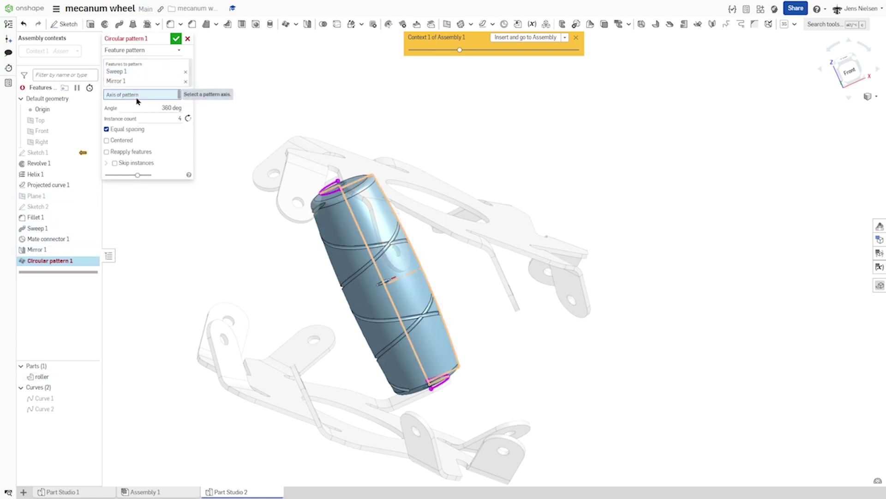
{"action": "left_click", "coordinate": [41, 240]}
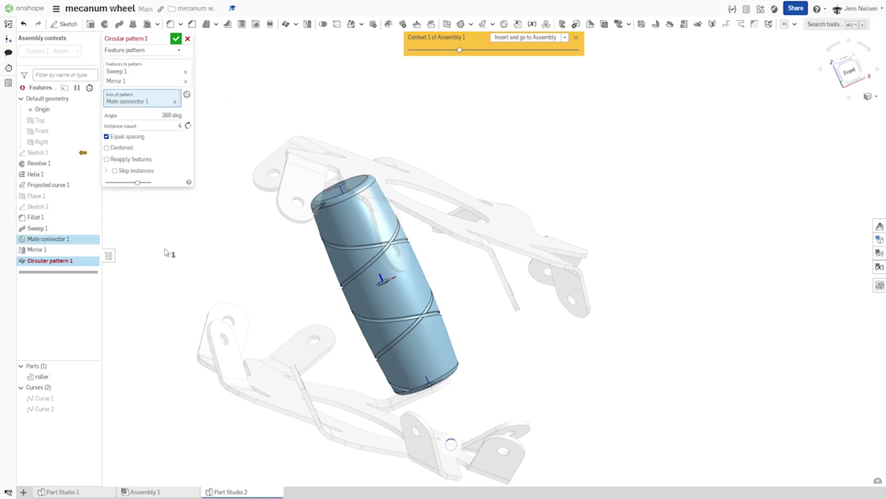
{"action": "left_click", "coordinate": [180, 125]}
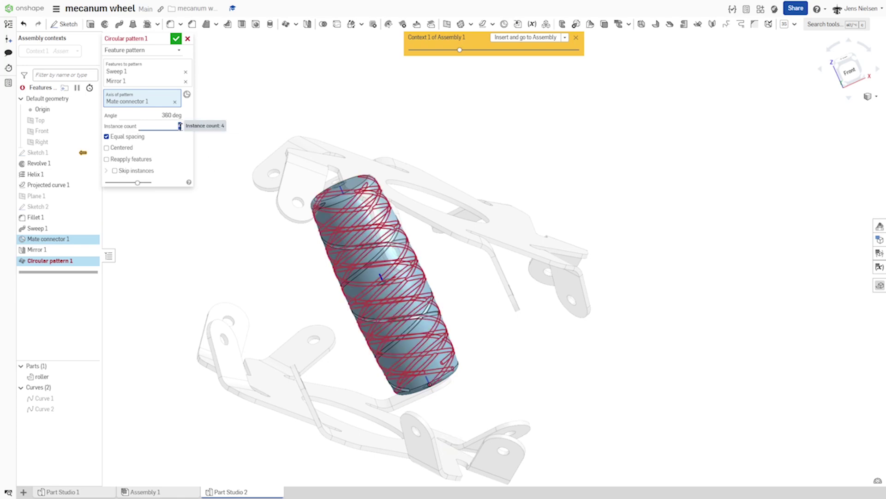
{"action": "type", "text": "3"}
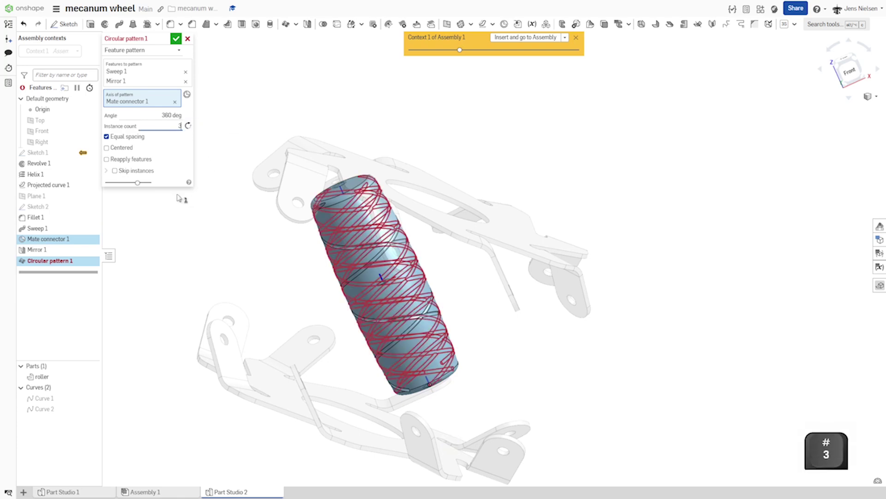
{"action": "left_click", "coordinate": [107, 160]}
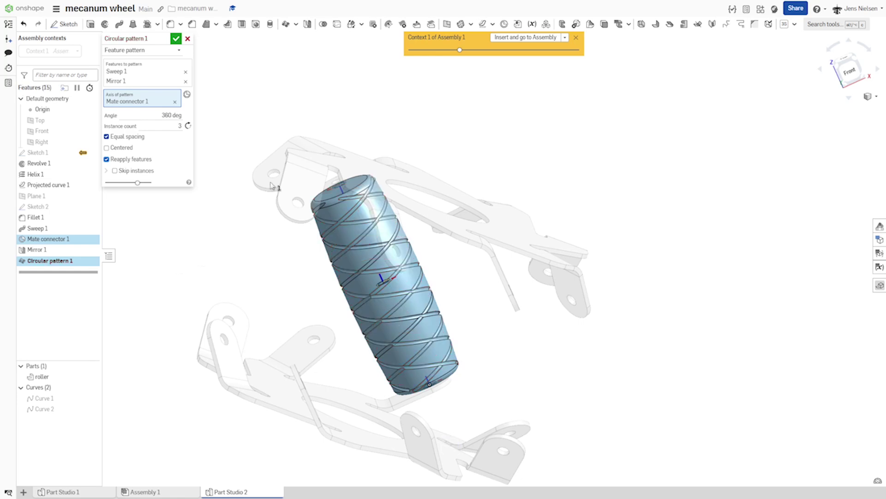
{"action": "left_click", "coordinate": [176, 39]}
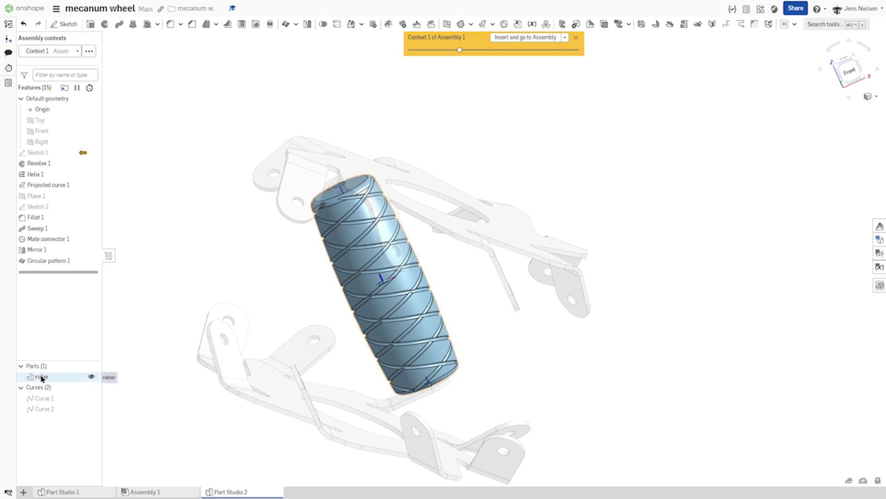
Step: Give the Sweep 1 through Circular pattern 1 groove features a light grey appearance
{"action": "left_click", "coordinate": [39, 232]}
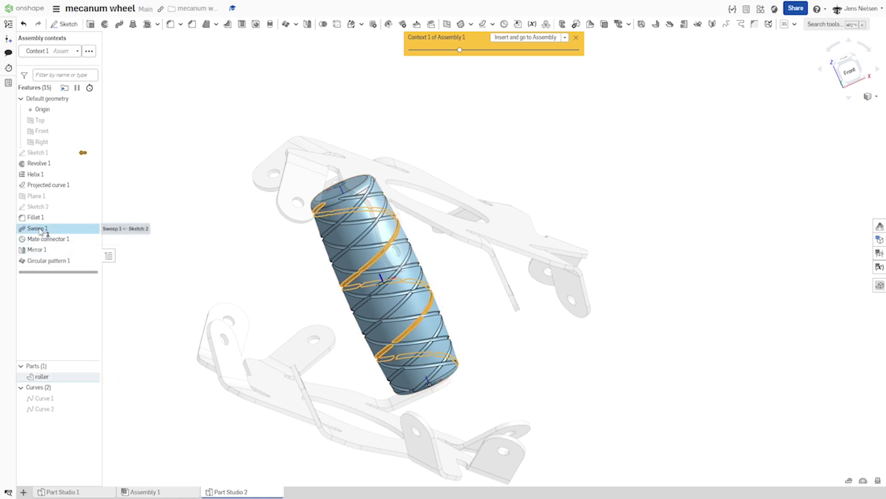
{"action": "left_click", "coordinate": [44, 261], "text": "shift"}
{"action": "right_click", "coordinate": [44, 263]}
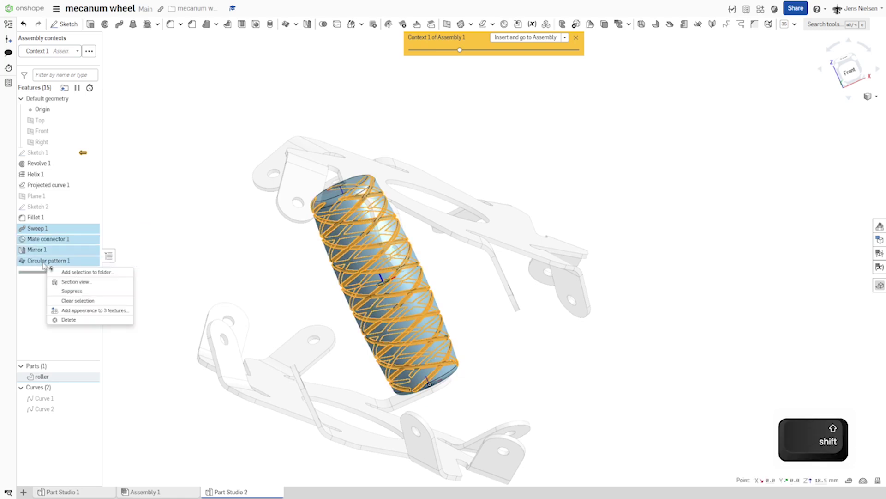
{"action": "left_click", "coordinate": [92, 311]}
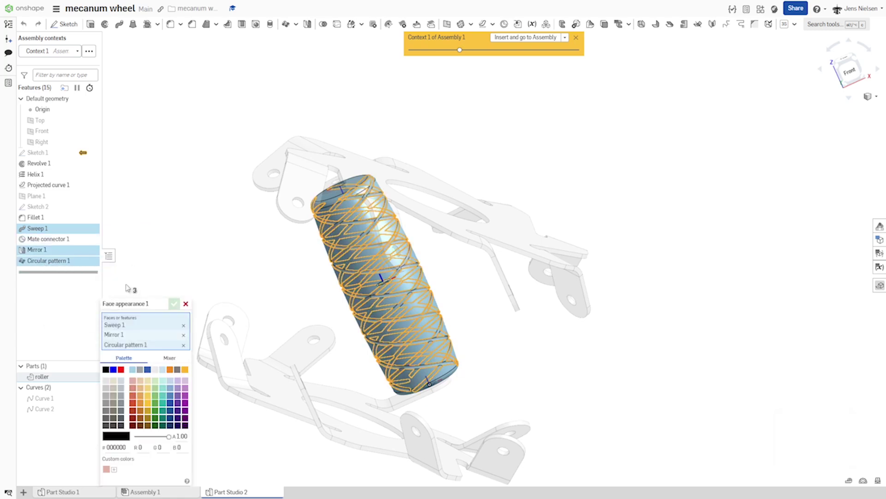
{"action": "left_click", "coordinate": [156, 370]}
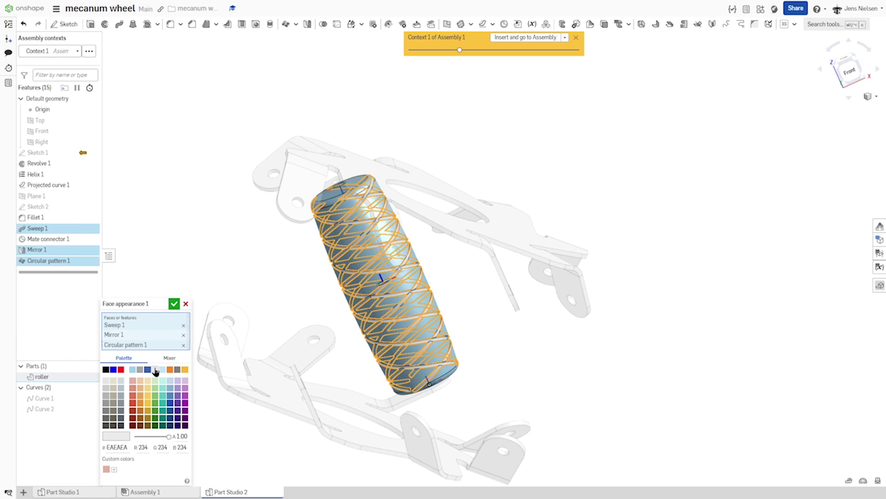
{"action": "left_click", "coordinate": [174, 304]}
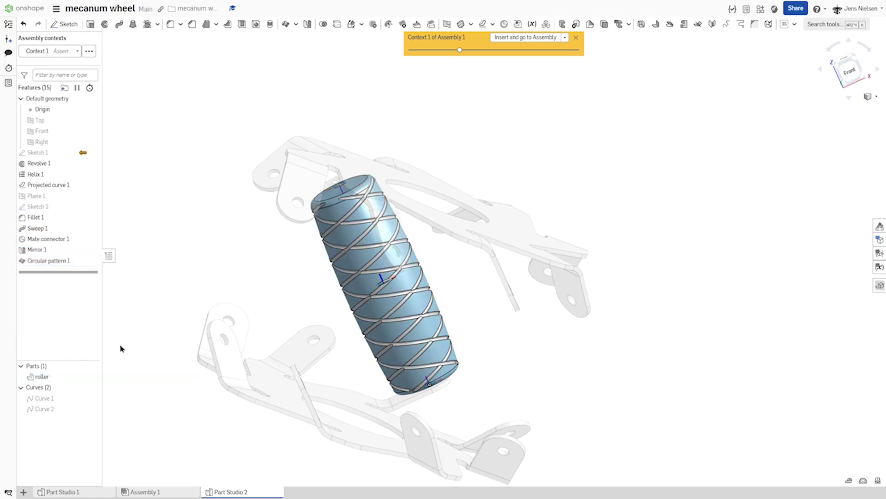
Step: Change the roller part's appearance to dark grey
{"action": "right_click", "coordinate": [60, 376]}
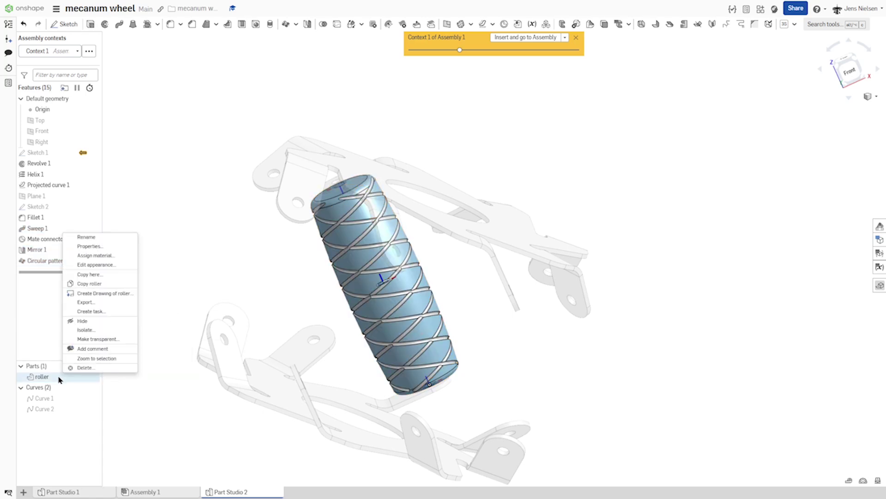
{"action": "left_click", "coordinate": [96, 265]}
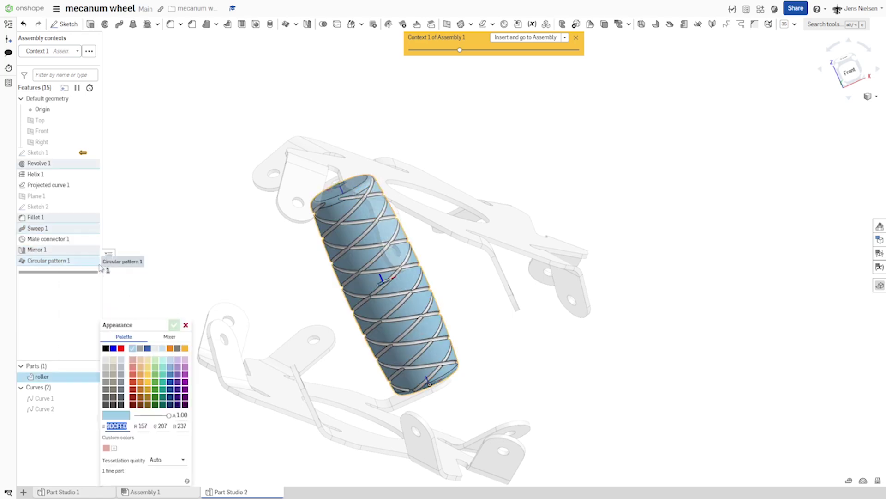
{"action": "left_click", "coordinate": [122, 390]}
{"action": "left_click", "coordinate": [175, 325]}
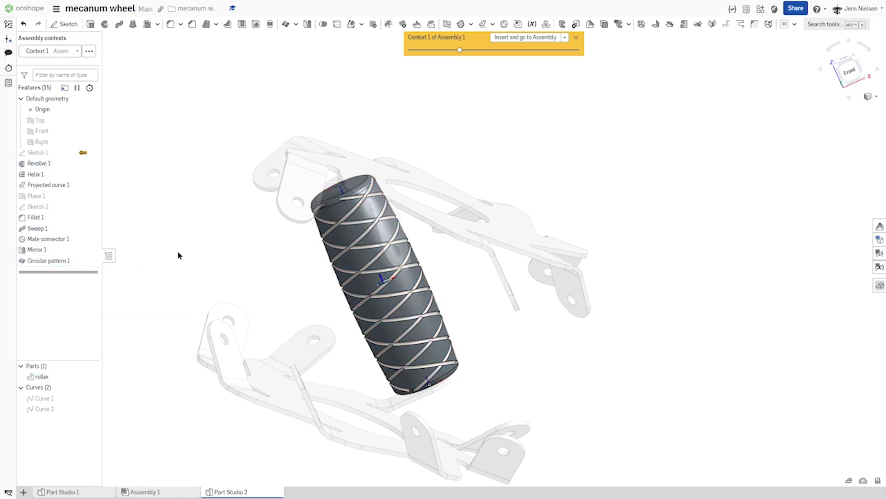
Step: Insert the roller from Part Studio 2 into Assembly 1 beside the side plates
{"action": "scroll", "coordinate": [180, 254], "scroll_direction": "down", "scroll_amount": 3}
{"action": "right_click_drag", "start_coordinate": [190, 248], "coordinate": [249, 462]}
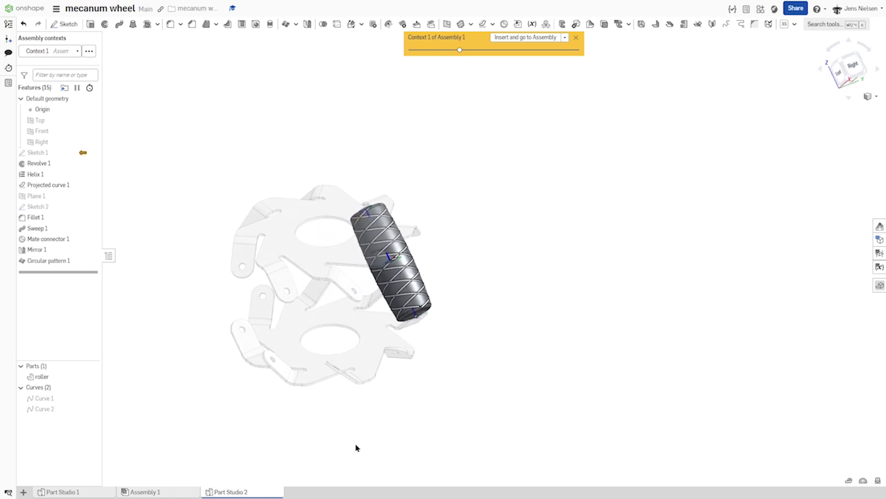
{"action": "key", "text": "Down"}
{"action": "key", "text": "Down"}
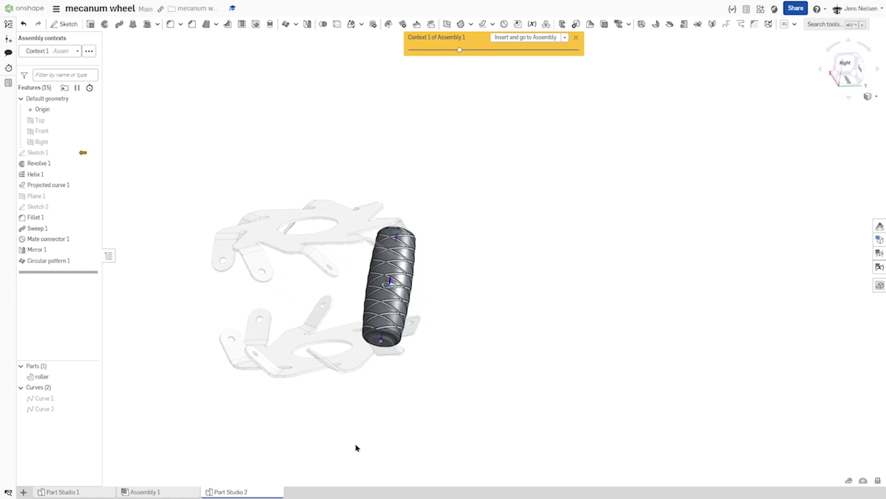
{"action": "right_click_drag", "start_coordinate": [356, 447], "coordinate": [450, 291]}
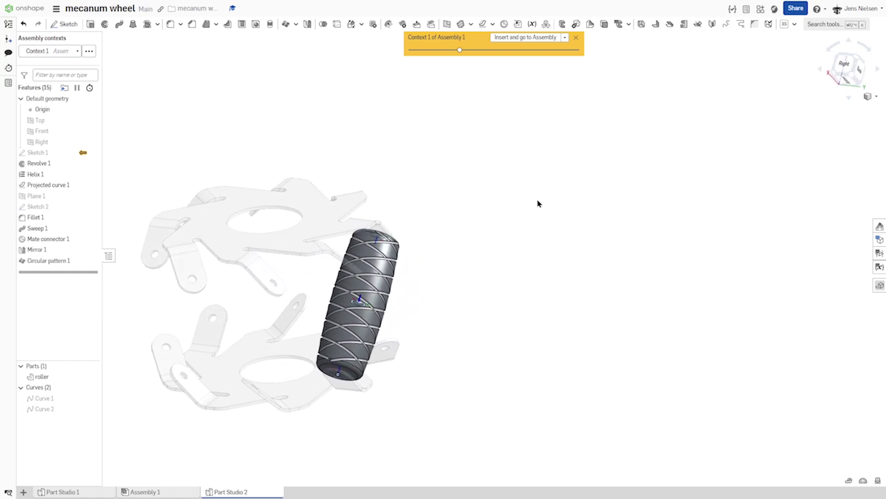
{"action": "left_click", "coordinate": [540, 42]}
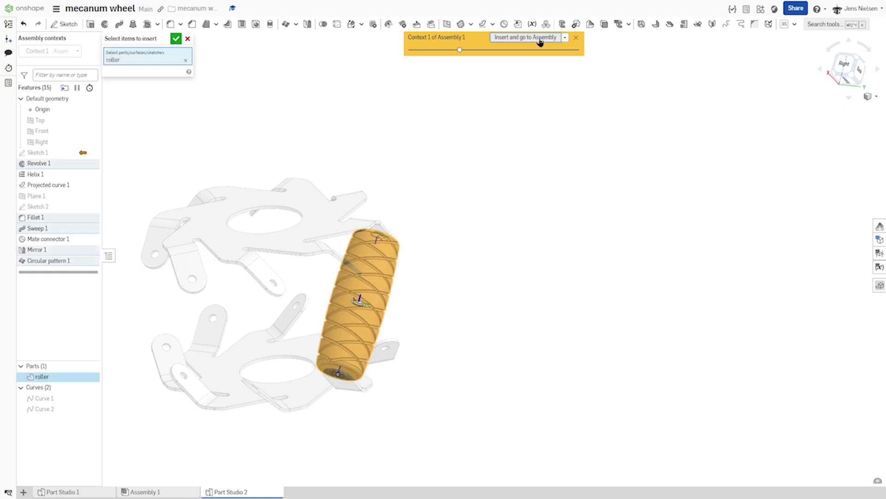
{"action": "left_click", "coordinate": [175, 39]}
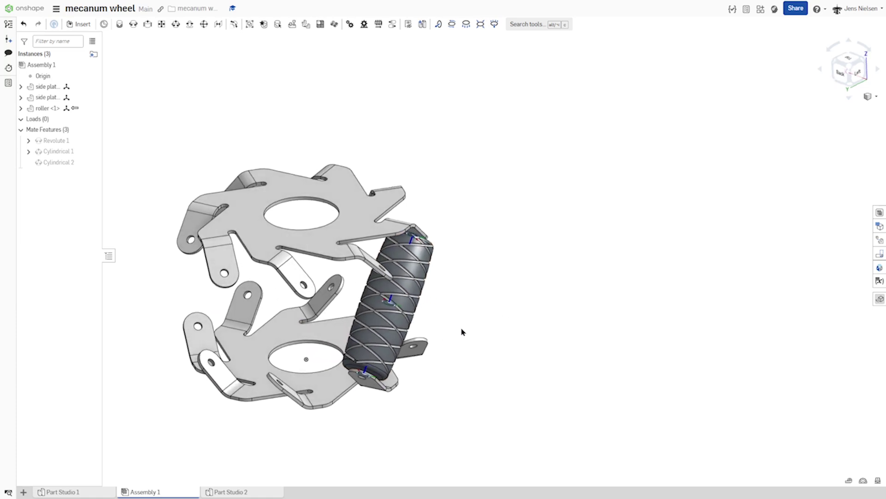
Step: Drag the roller clear of the side plates and orbit to inspect the assembly
{"action": "left_click_drag", "start_coordinate": [401, 317], "coordinate": [519, 312]}
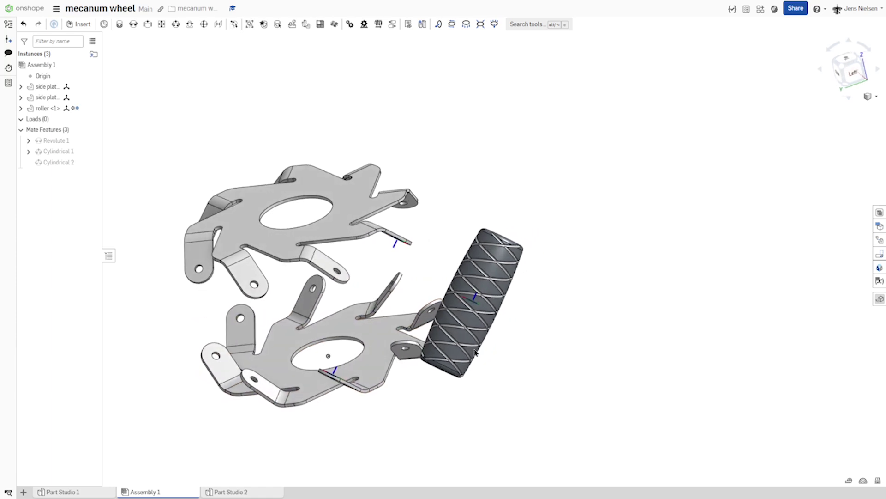
{"action": "scroll", "coordinate": [549, 363], "scroll_direction": "up", "scroll_amount": 3}
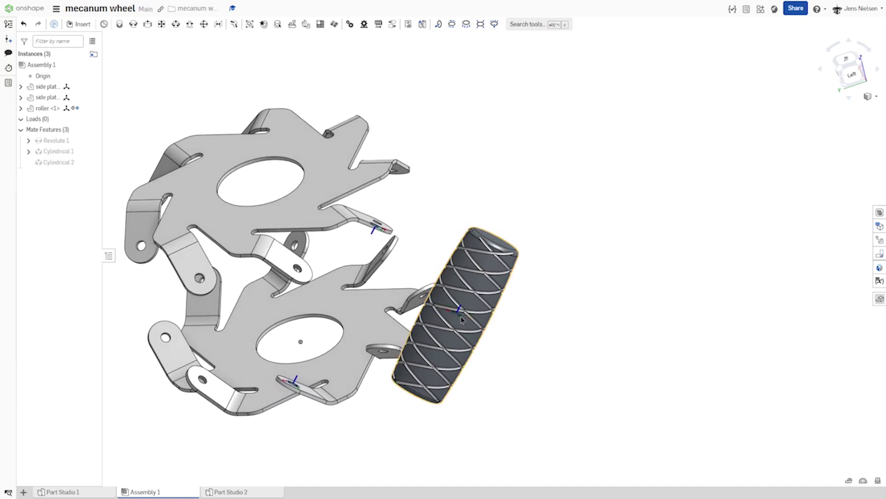
{"action": "scroll", "coordinate": [540, 356], "scroll_direction": "down", "scroll_amount": 4}
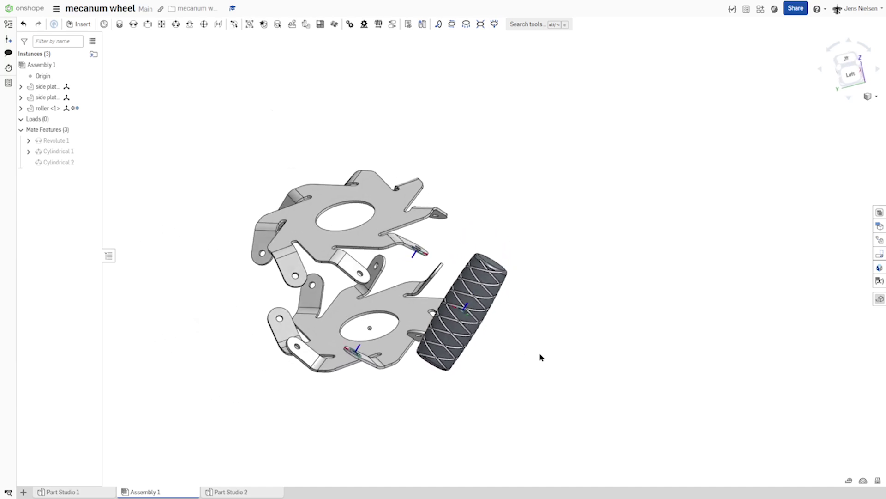
{"action": "right_click_drag", "start_coordinate": [540, 358], "coordinate": [341, 357]}
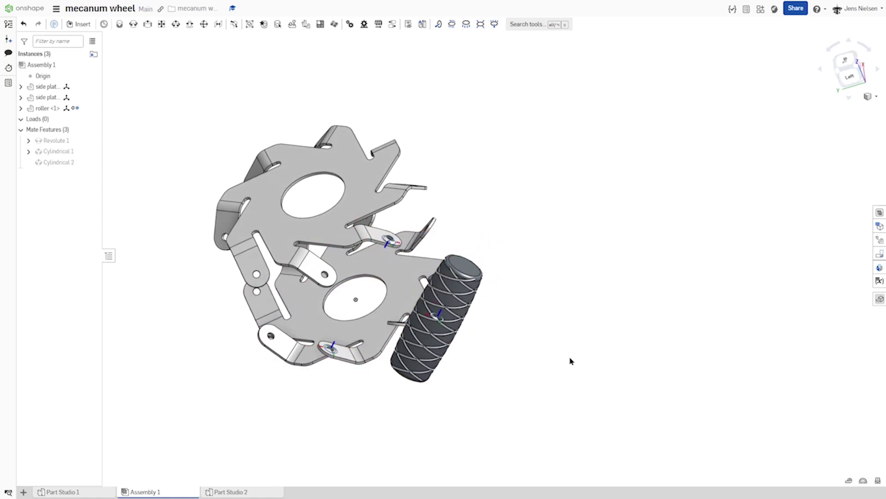
{"action": "left_click", "coordinate": [848, 482]}
{"action": "scroll", "coordinate": [499, 289], "scroll_direction": "up", "scroll_amount": 3}
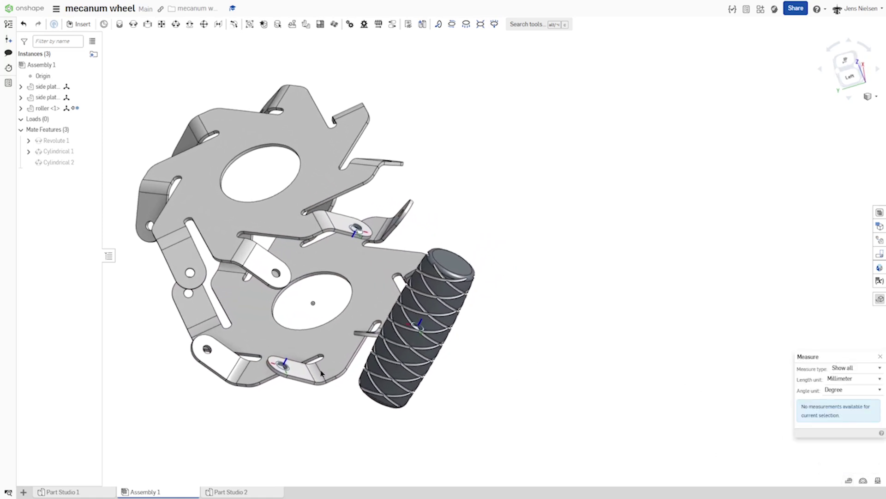
{"action": "left_click", "coordinate": [292, 376]}
{"action": "right_click_drag", "start_coordinate": [292, 377], "coordinate": [325, 313]}
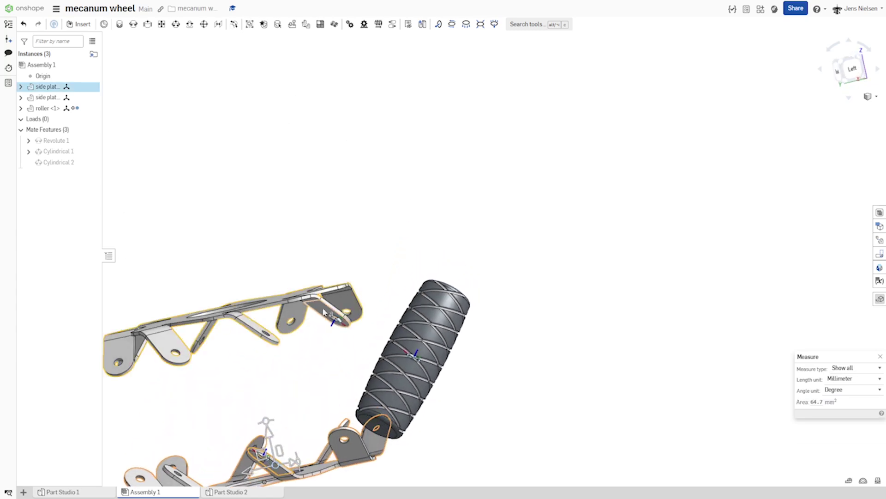
{"action": "left_click", "coordinate": [324, 313]}
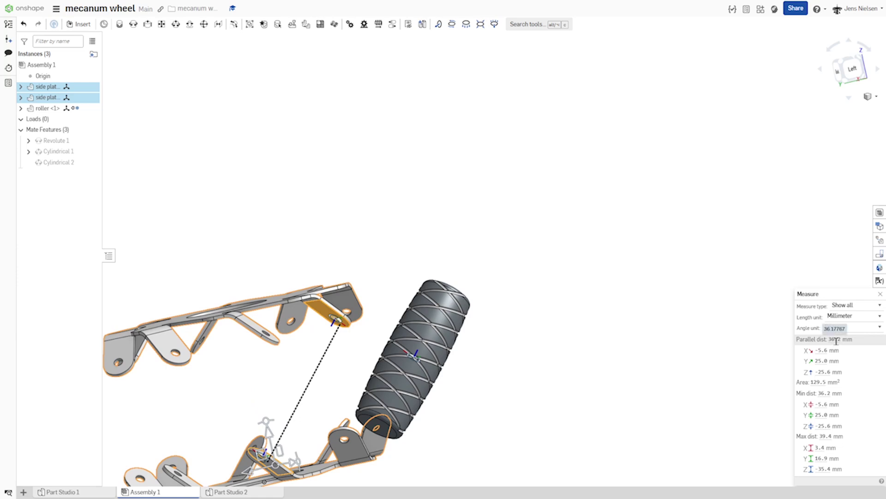
{"action": "left_click", "coordinate": [669, 332]}
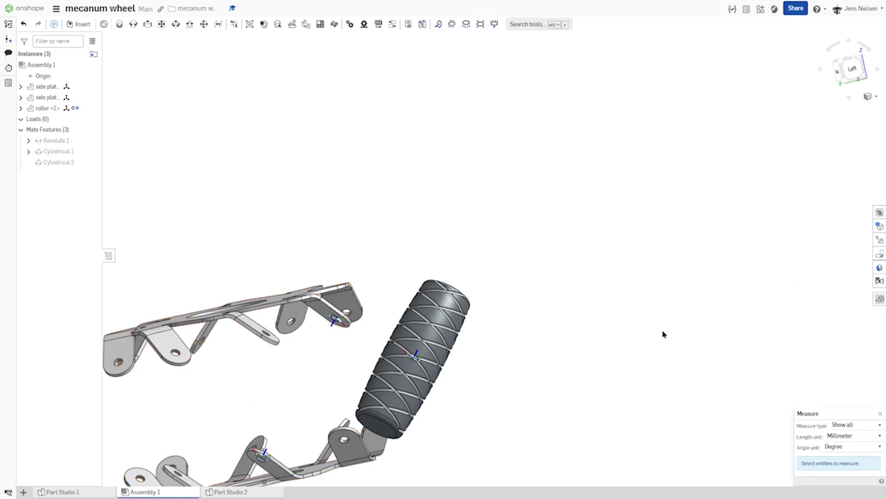
{"action": "key", "text": "Escape"}
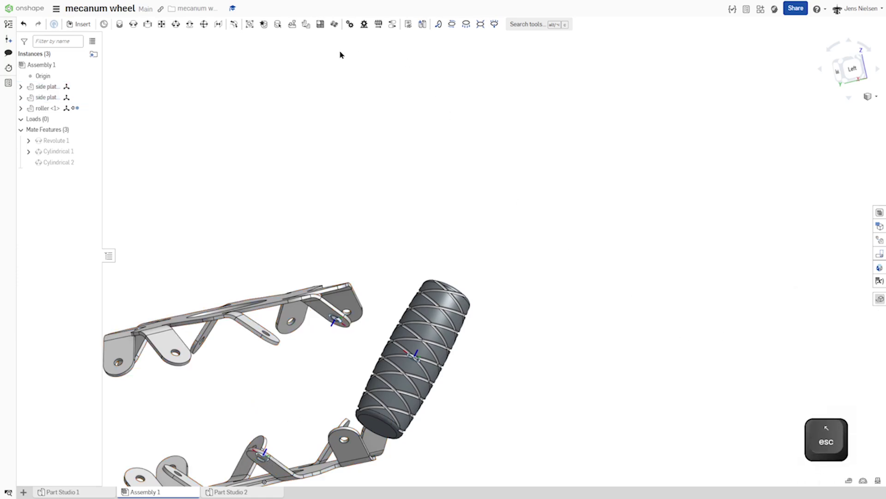
Step: Place a mate connector on the side plate tab face, offset 18.1 mm along Z
{"action": "left_click", "coordinate": [103, 24]}
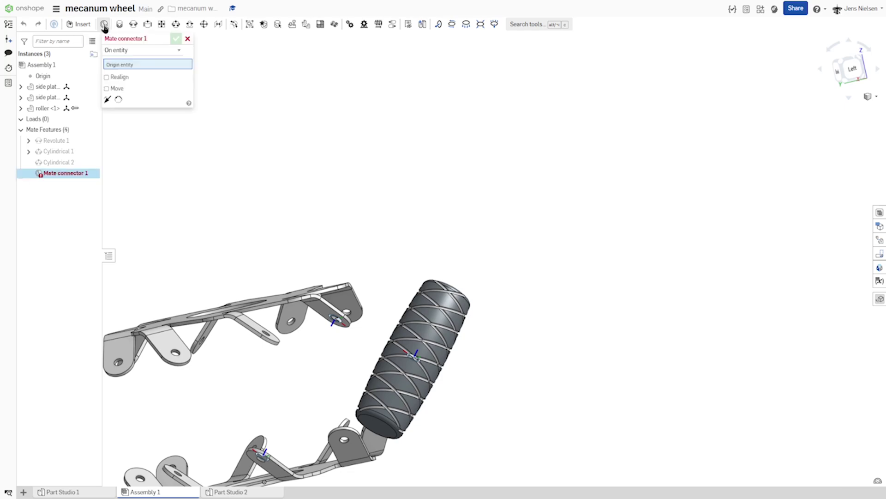
{"action": "right_click_drag", "start_coordinate": [240, 134], "coordinate": [287, 231]}
{"action": "scroll", "coordinate": [268, 259], "scroll_direction": "up", "scroll_amount": 5}
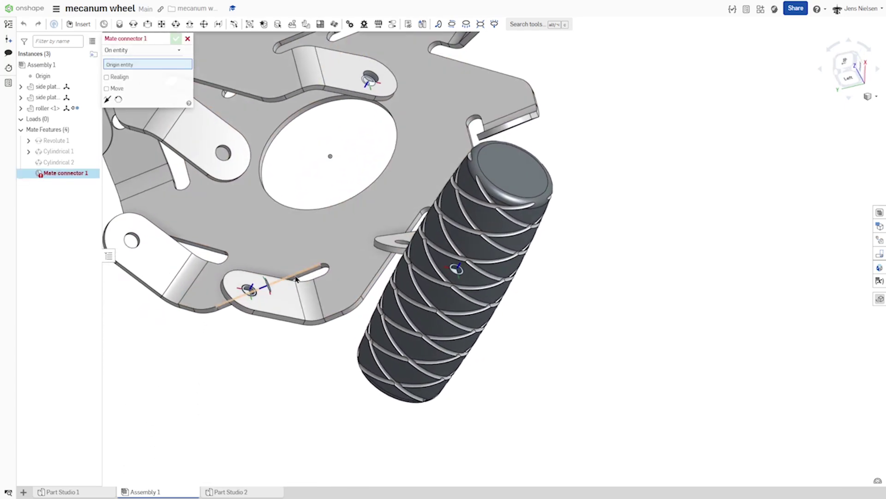
{"action": "left_click", "coordinate": [244, 301]}
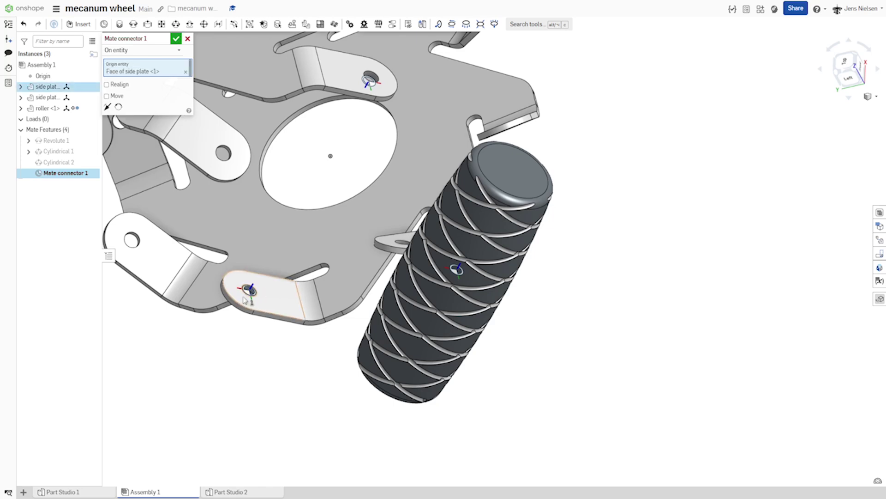
{"action": "left_click", "coordinate": [107, 97]}
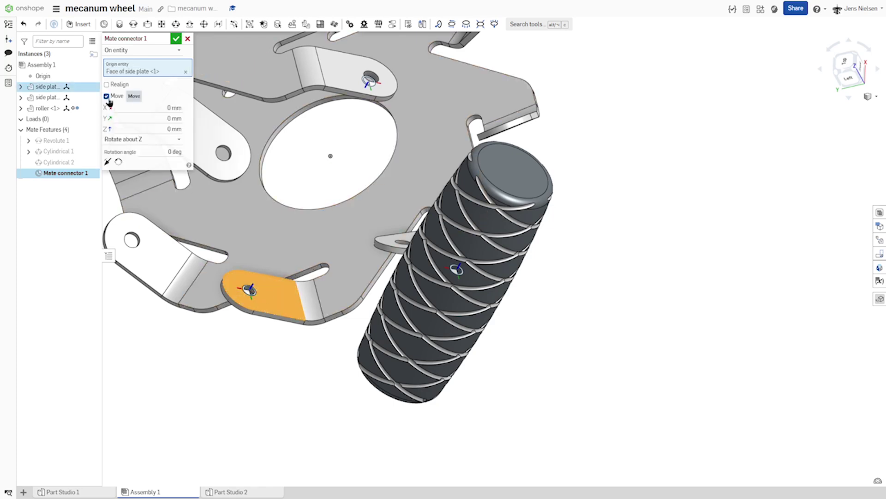
{"action": "right_click_drag", "start_coordinate": [240, 272], "coordinate": [266, 319]}
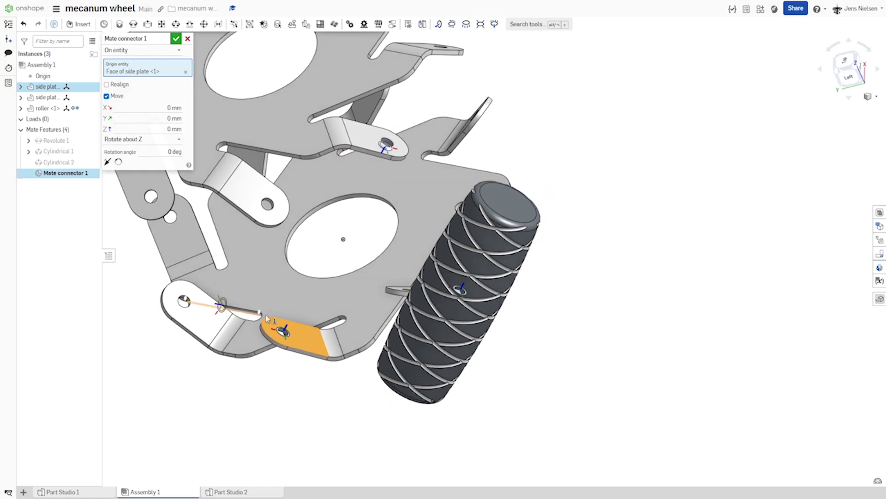
{"action": "left_click", "coordinate": [169, 131]}
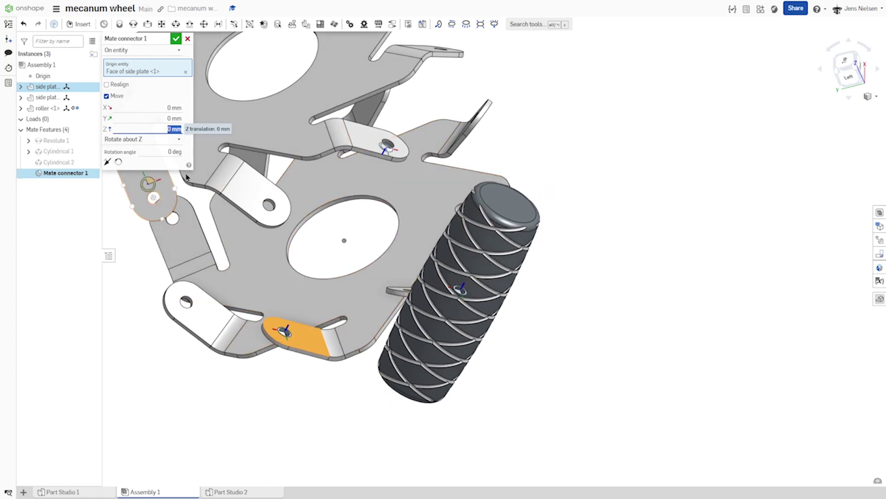
{"action": "type", "text": "1"}
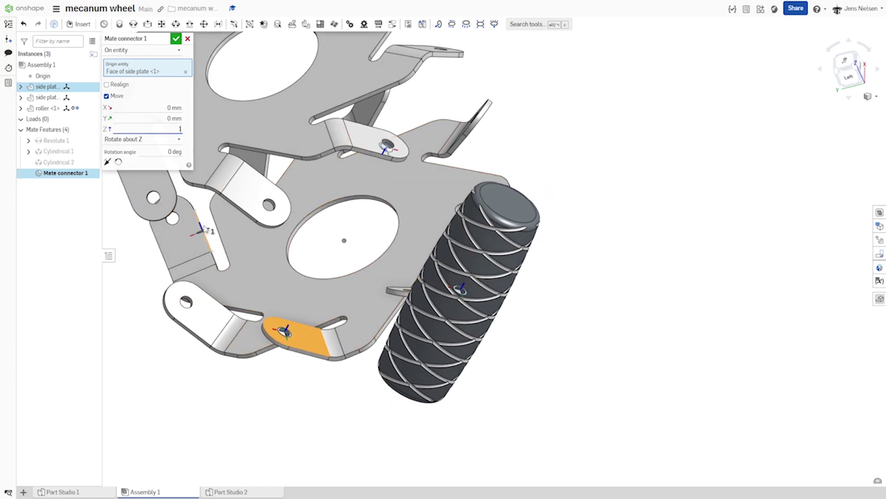
{"action": "type", "text": "8.1"}
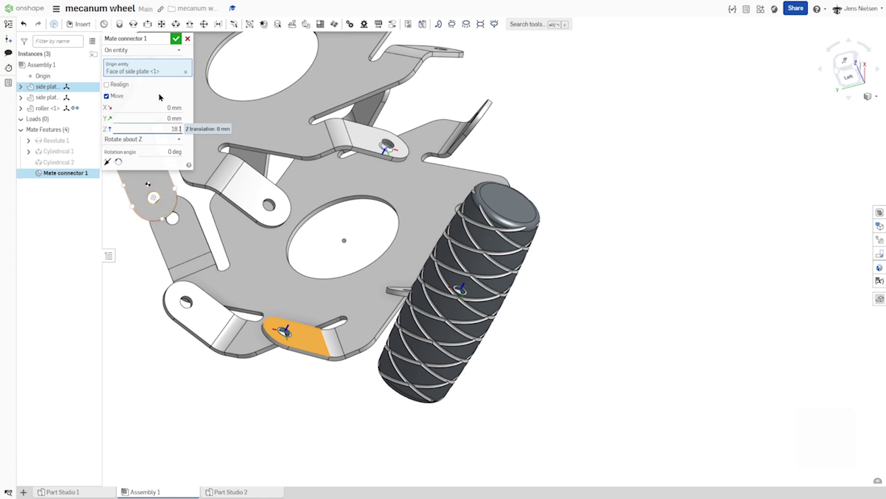
{"action": "left_click", "coordinate": [176, 39]}
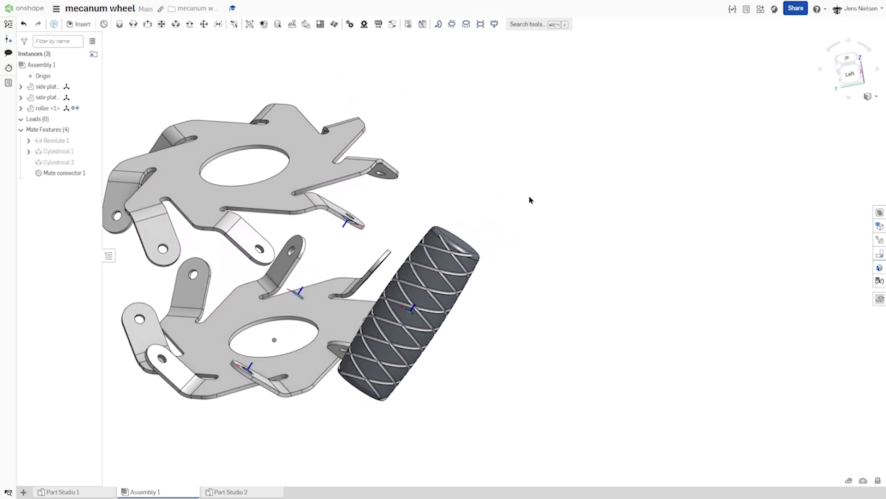
Step: Revolute-mate the roller's connector to the side plate's offset connector, discarding the extra Revolute 3
{"action": "left_click", "coordinate": [133, 24]}
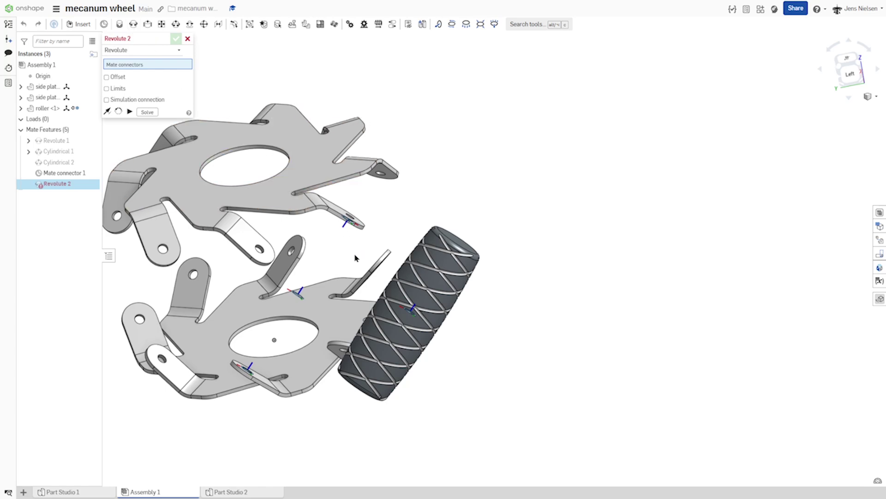
{"action": "right_click_drag", "start_coordinate": [355, 257], "coordinate": [310, 283]}
{"action": "left_click", "coordinate": [309, 280]}
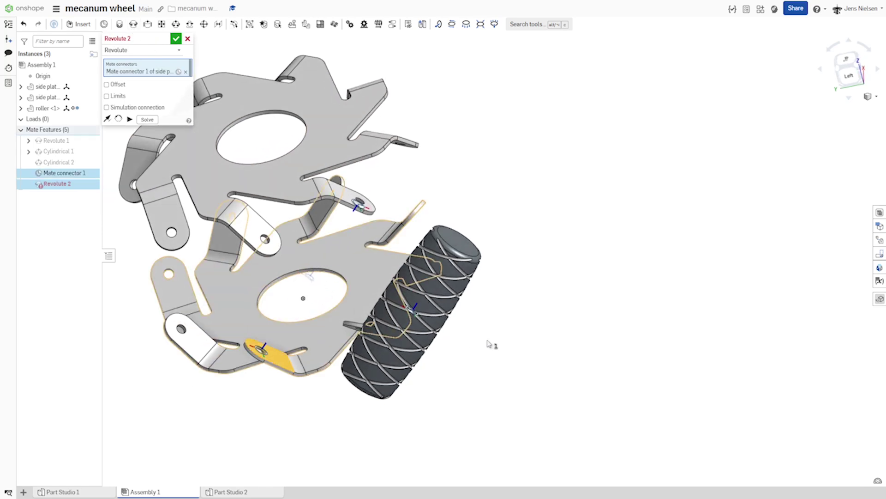
{"action": "right_click_drag", "start_coordinate": [489, 344], "coordinate": [406, 318]}
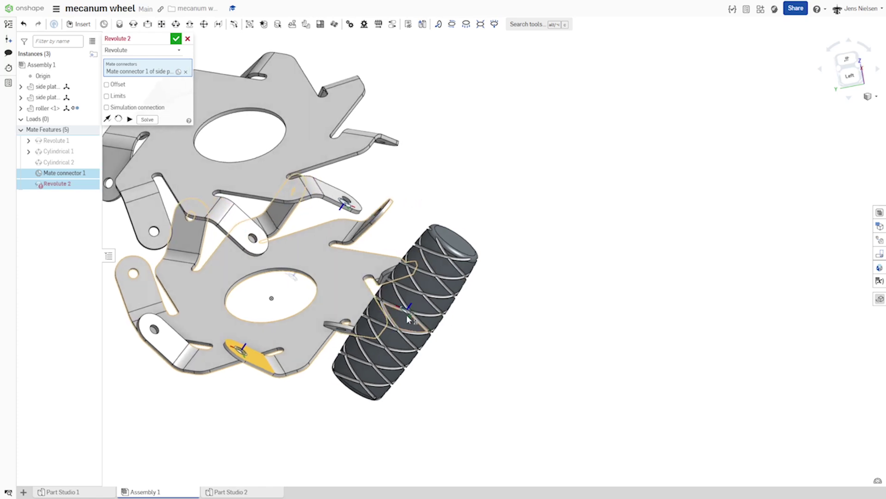
{"action": "left_click", "coordinate": [408, 315]}
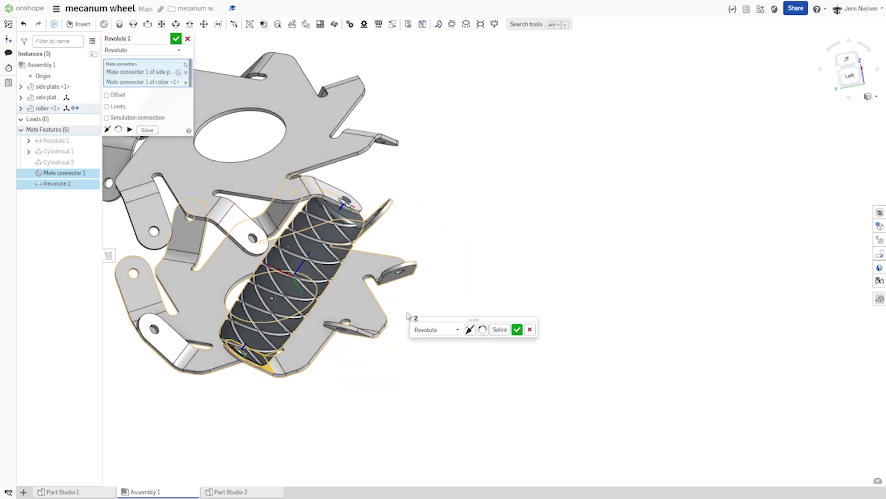
{"action": "left_click", "coordinate": [517, 329]}
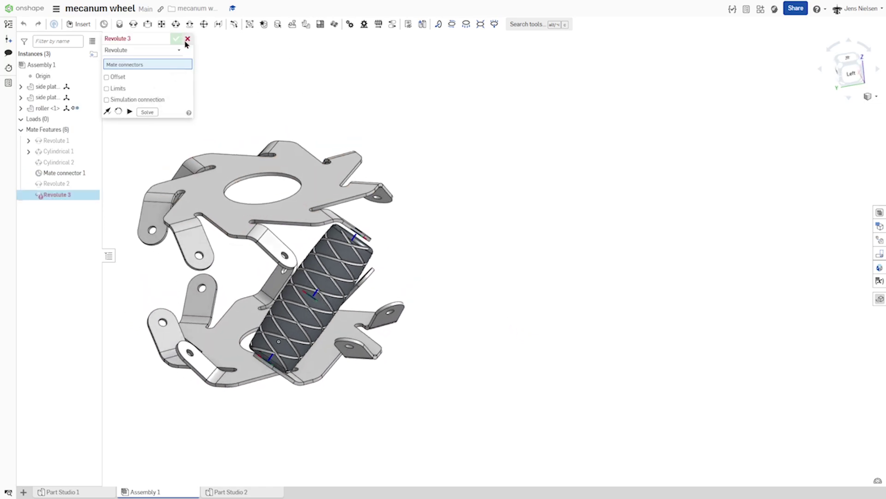
{"action": "left_click", "coordinate": [187, 39]}
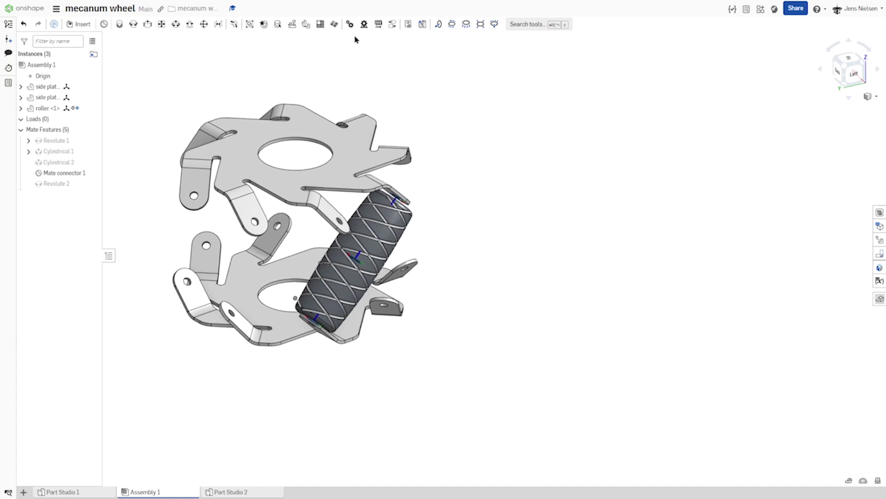
{"action": "left_click", "coordinate": [349, 24]}
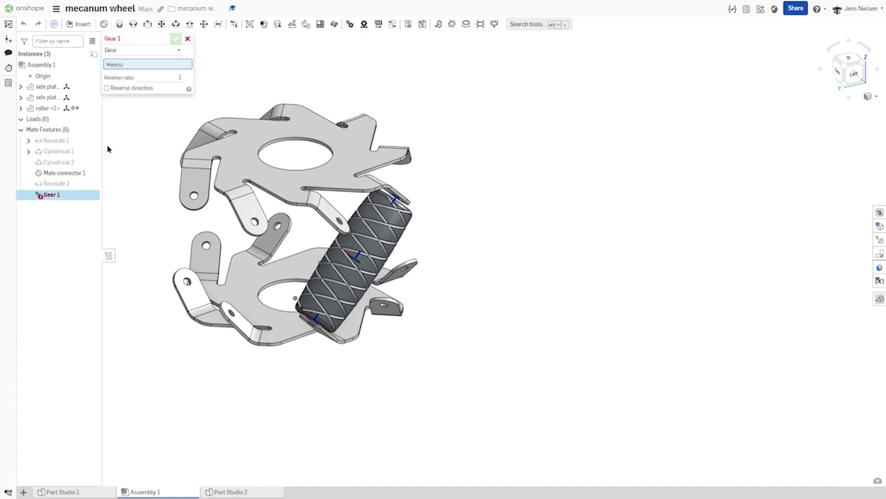
Step: Couple Revolute 1 and Revolute 2 with a gear relation of ratio 6
{"action": "left_click", "coordinate": [56, 140]}
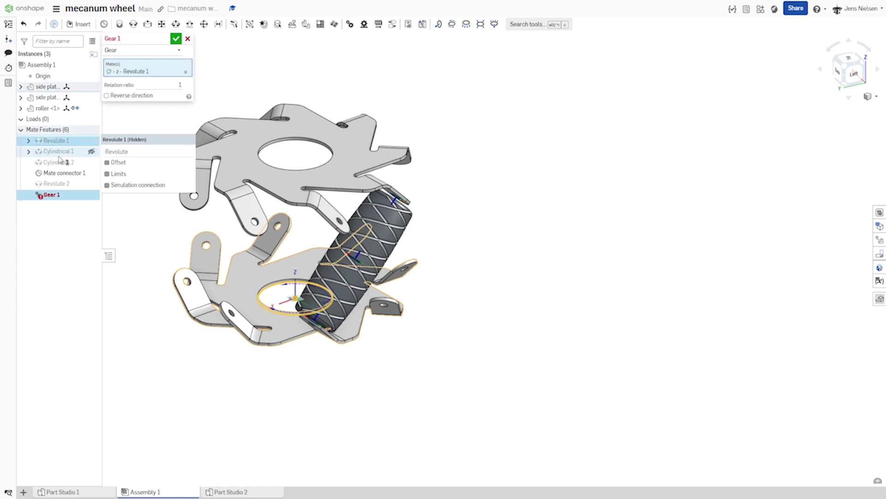
{"action": "left_click", "coordinate": [59, 185]}
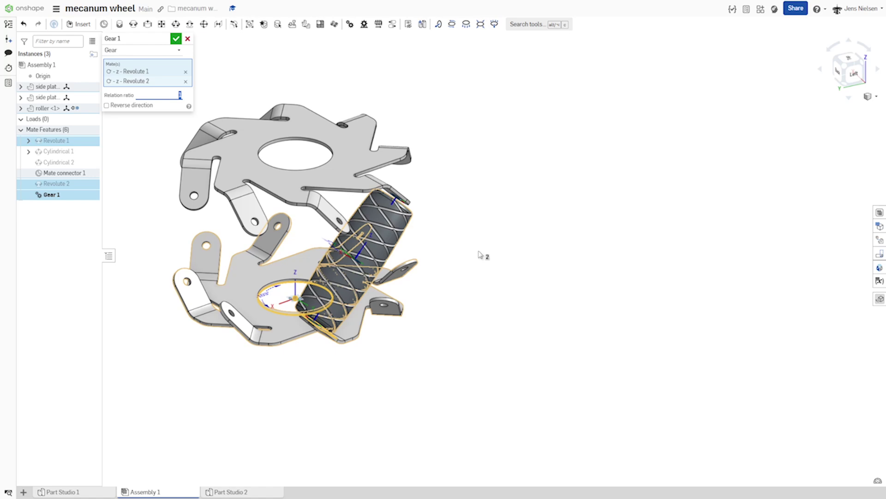
{"action": "type", "text": "6"}
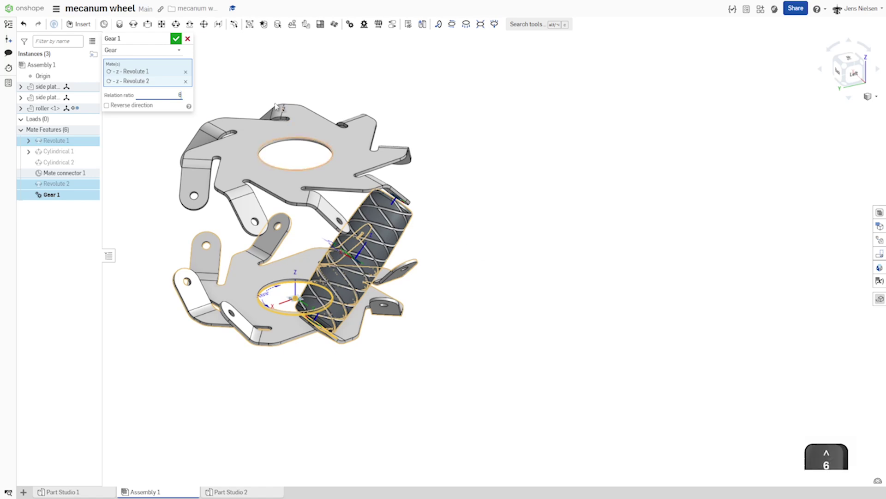
{"action": "left_click", "coordinate": [175, 39]}
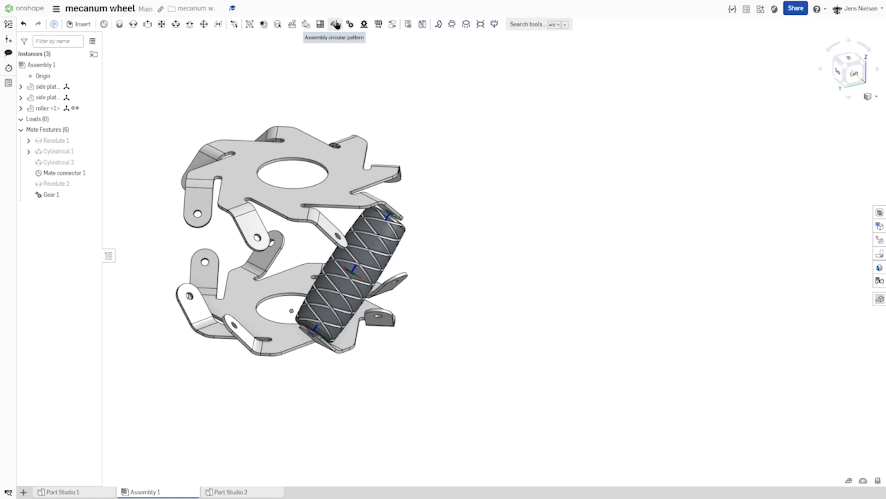
Step: Circularly pattern roller <1> 8 times about the side plate's central hole edge
{"action": "left_click", "coordinate": [336, 25]}
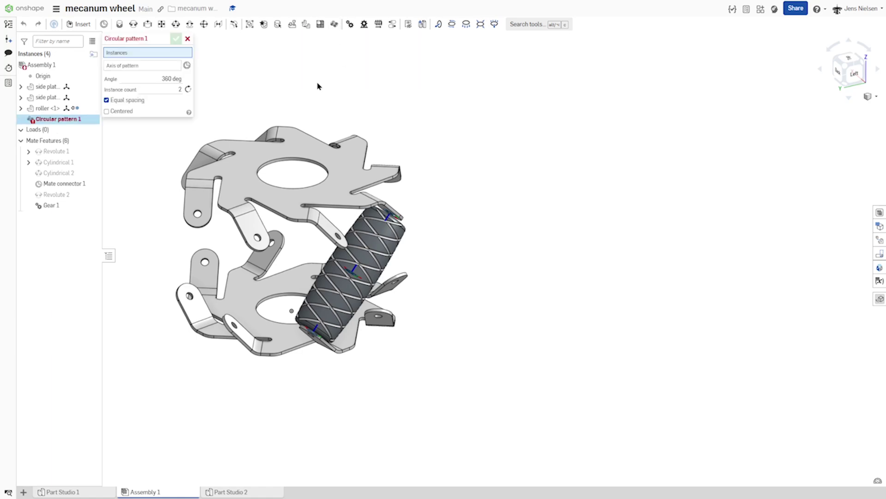
{"action": "left_click", "coordinate": [384, 254]}
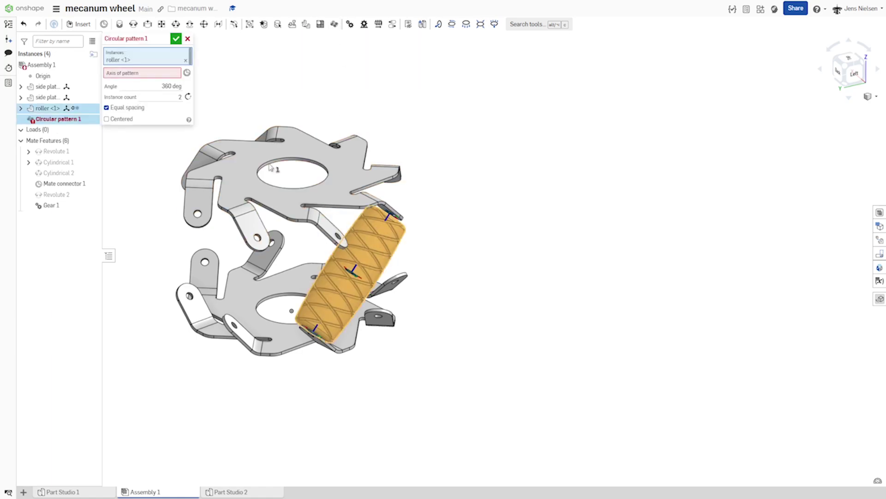
{"action": "left_click", "coordinate": [158, 74]}
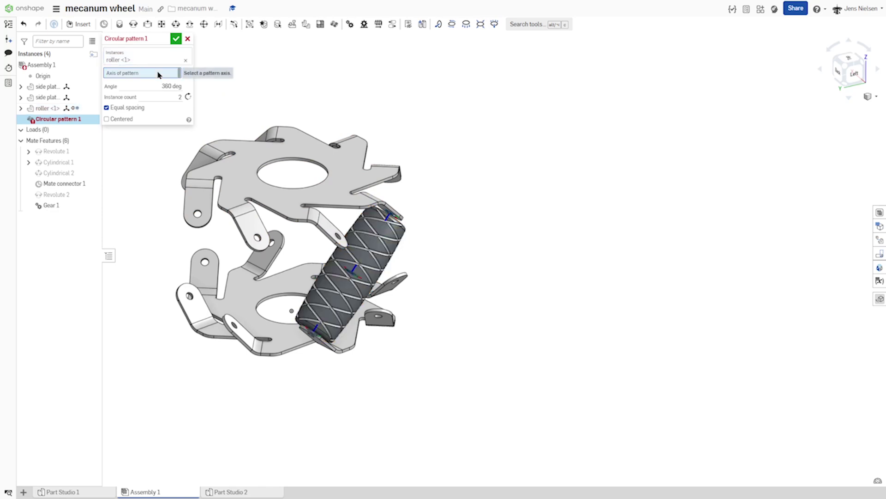
{"action": "left_click", "coordinate": [290, 163]}
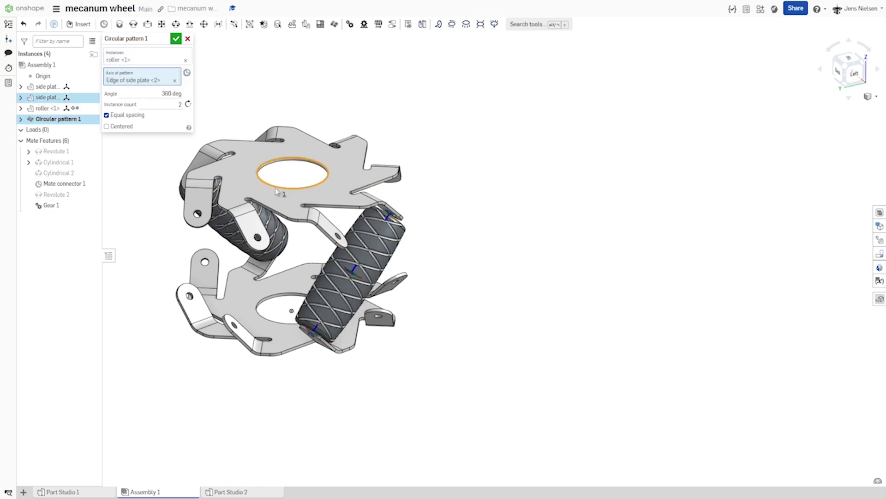
{"action": "left_click", "coordinate": [181, 104]}
{"action": "type", "text": "8"}
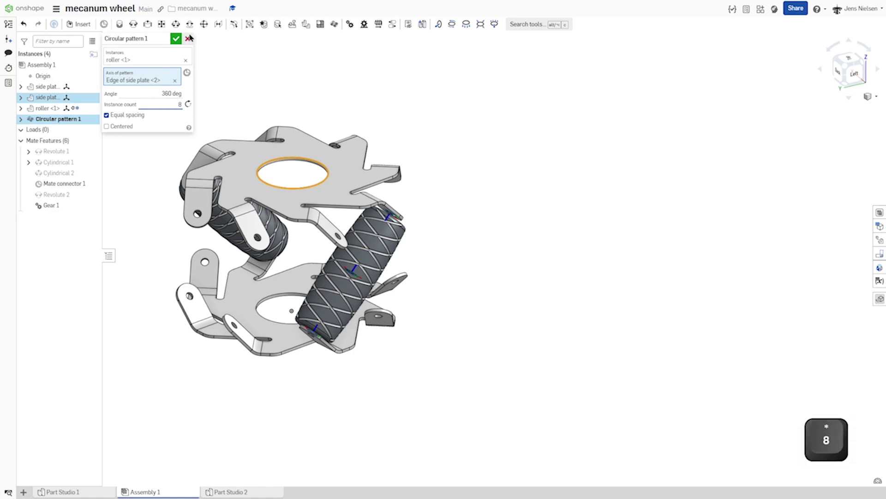
{"action": "left_click", "coordinate": [176, 39]}
{"action": "right_click_drag", "start_coordinate": [449, 120], "coordinate": [493, 125]}
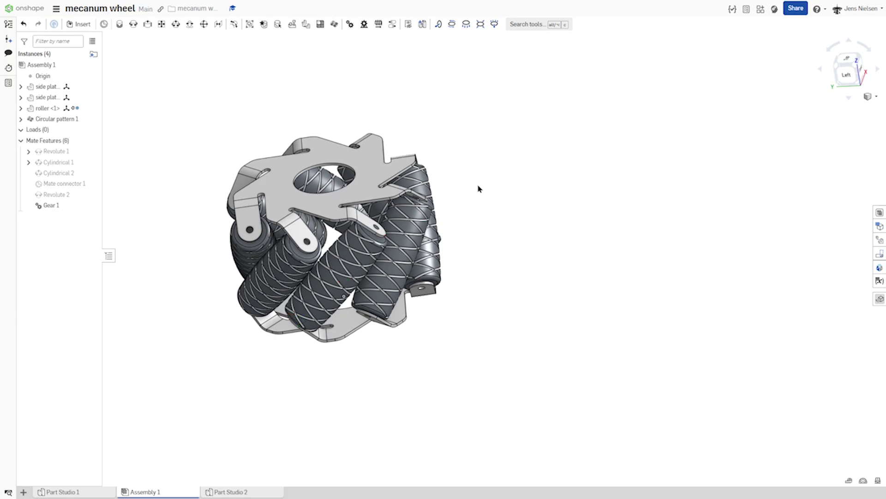
{"action": "key", "text": "k"}
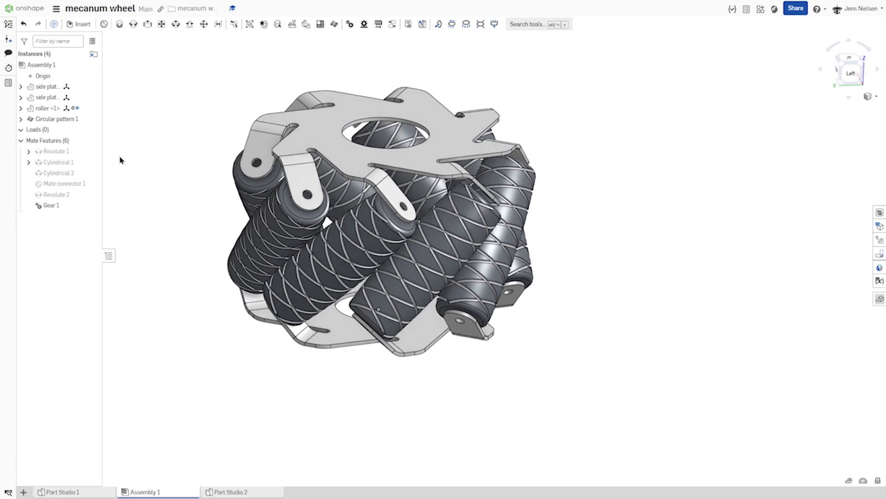
{"action": "mouse_move", "coordinate": [69, 153]}
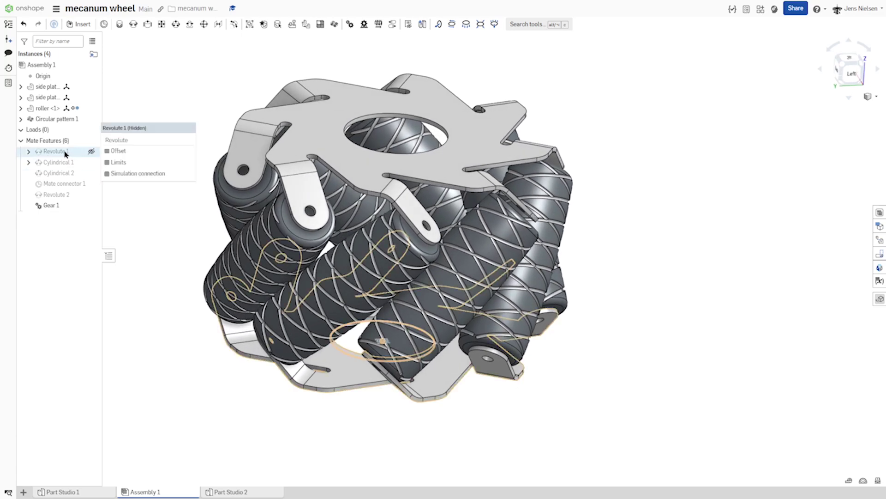
Step: Animate Revolute 1 from 0 to 360 deg on Loop playback with 600 steps
{"action": "right_click", "coordinate": [65, 153]}
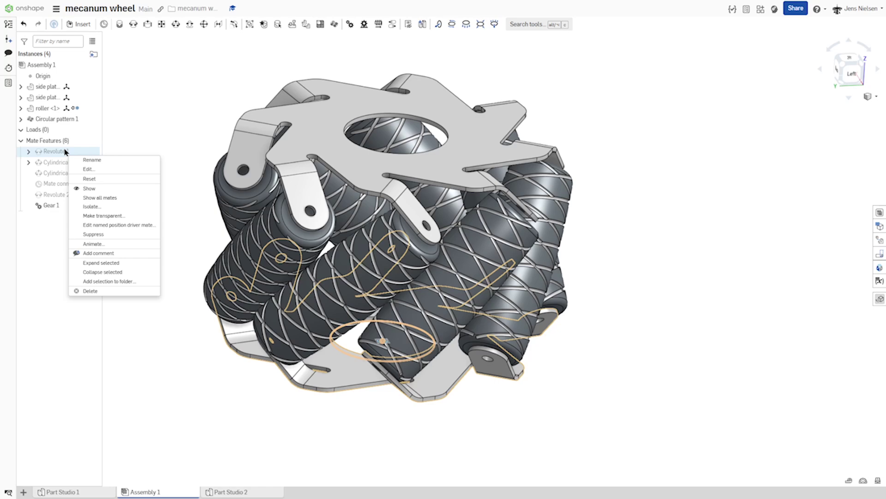
{"action": "left_click", "coordinate": [109, 243]}
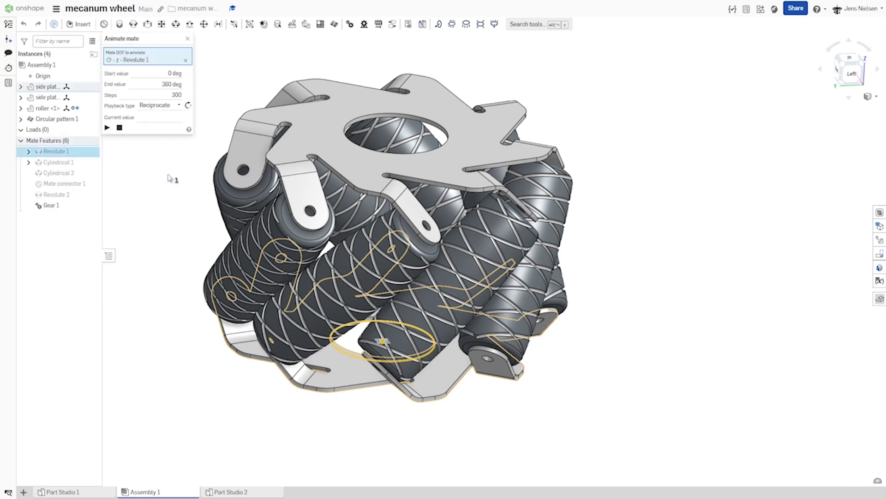
{"action": "left_click", "coordinate": [178, 105]}
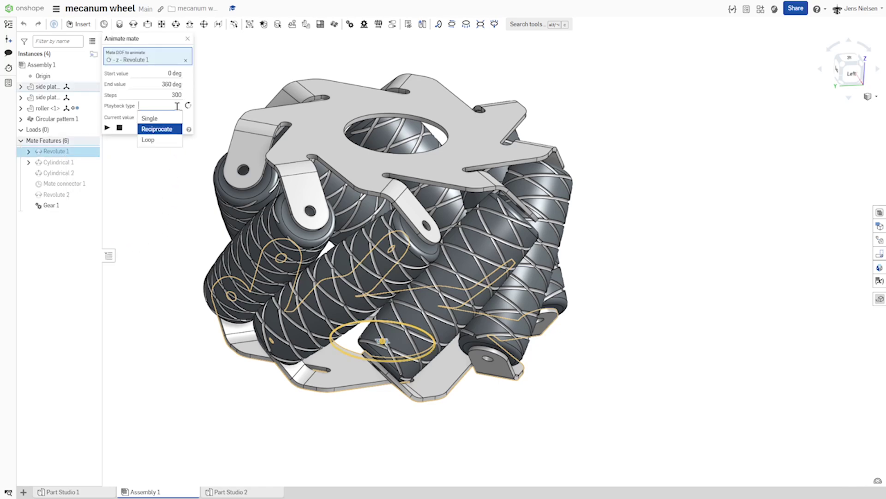
{"action": "left_click", "coordinate": [149, 140]}
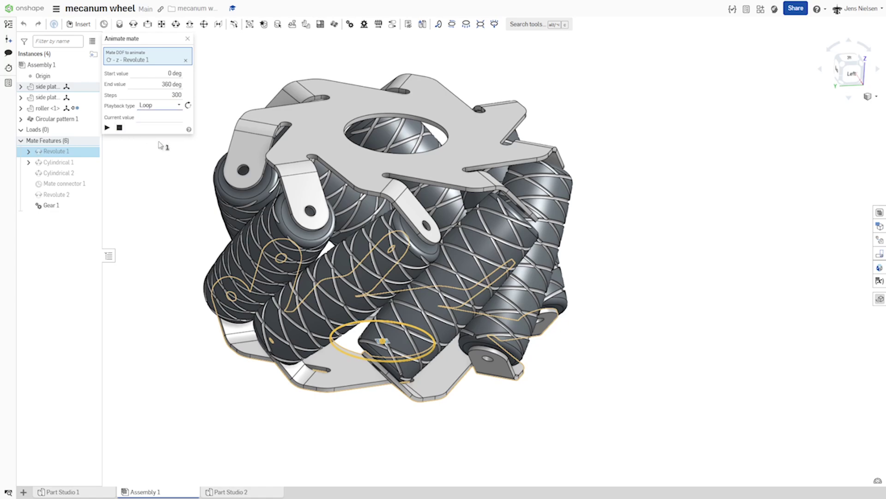
{"action": "left_click", "coordinate": [177, 94]}
{"action": "type", "text": "60"}
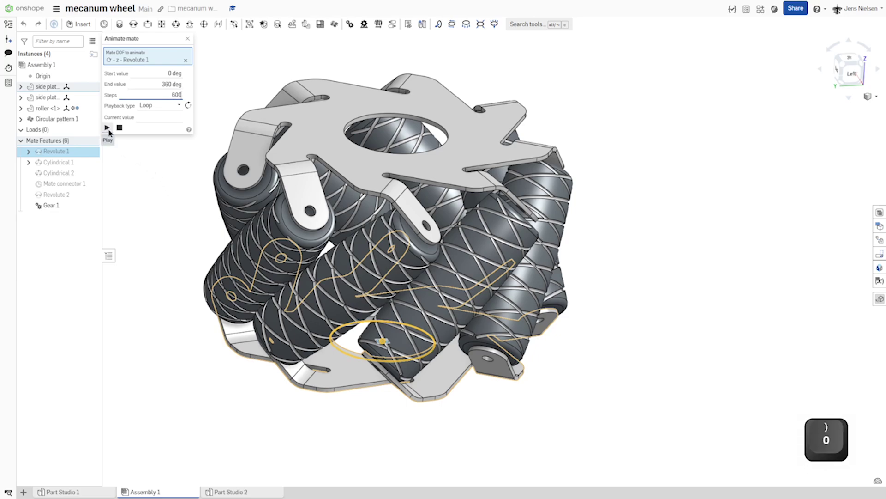
{"action": "left_click", "coordinate": [109, 129]}
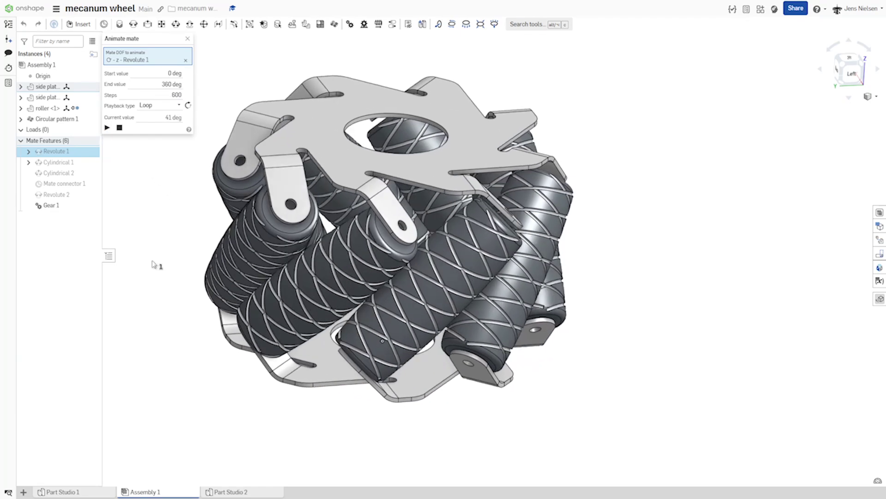